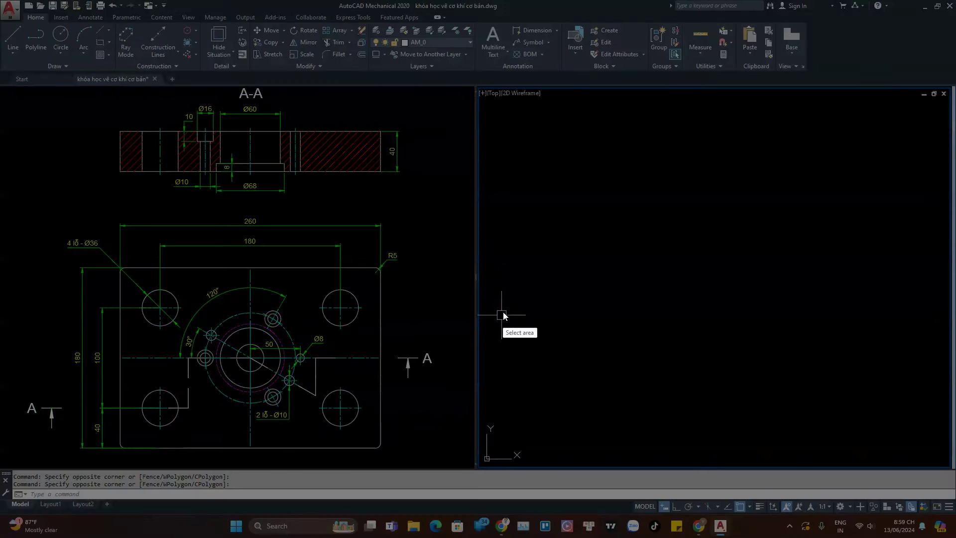
- Frame the left viewport's reference plate drawing as a capture region, widened to the viewport border
{"action": "mouse_move", "coordinate": [32, 88]}
{"action": "left_mouse_down"}
{"action": "mouse_move", "coordinate": [146, 127]}
{"action": "mouse_move", "coordinate": [451, 463]}
{"action": "left_mouse_up"}
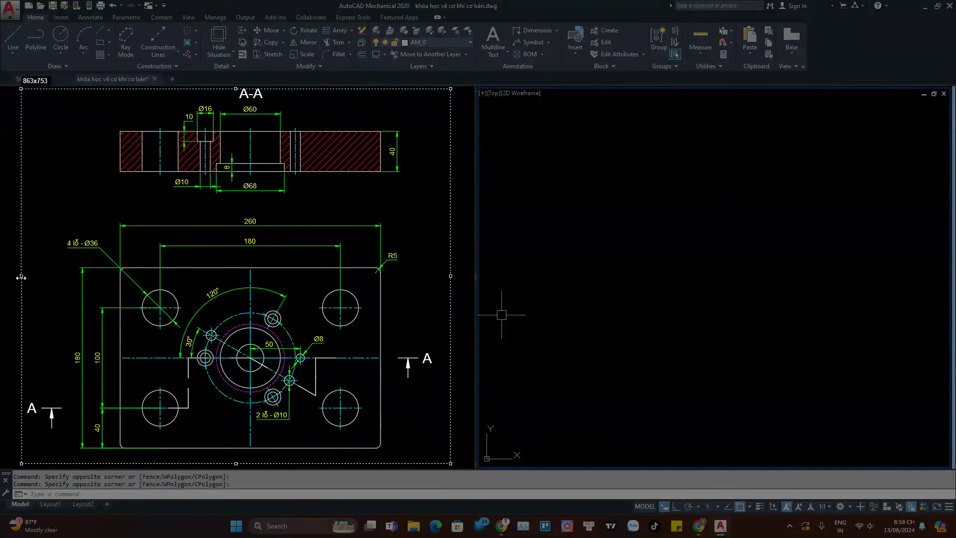
{"action": "left_click_drag", "start_coordinate": [32, 275], "coordinate": [20, 275]}
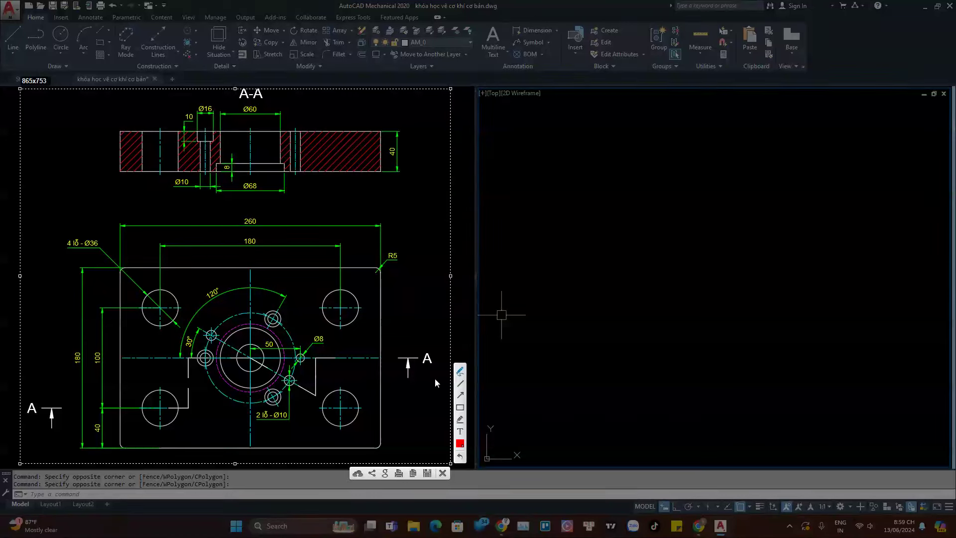
- Ring the left and right A section marks and the A-A title in red
{"action": "mouse_move", "coordinate": [56, 393]}
{"action": "left_mouse_down"}
{"action": "mouse_move", "coordinate": [23, 409]}
{"action": "mouse_move", "coordinate": [56, 389]}
{"action": "left_mouse_up"}
{"action": "mouse_move", "coordinate": [424, 344]}
{"action": "left_mouse_down"}
{"action": "mouse_move", "coordinate": [402, 352]}
{"action": "mouse_move", "coordinate": [430, 338]}
{"action": "left_mouse_up"}
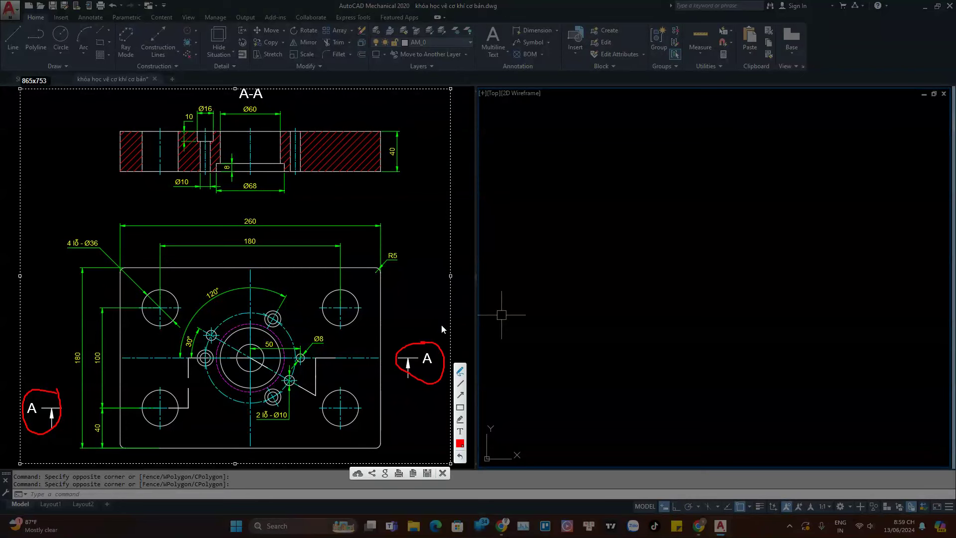
{"action": "mouse_move", "coordinate": [268, 91]}
{"action": "left_mouse_down"}
{"action": "mouse_move", "coordinate": [253, 91]}
{"action": "mouse_move", "coordinate": [268, 93]}
{"action": "left_mouse_up"}
- Trace the red stepped section path from left A to right A and circle the right cut hole
{"action": "left_click_drag", "start_coordinate": [41, 408], "coordinate": [188, 408]}
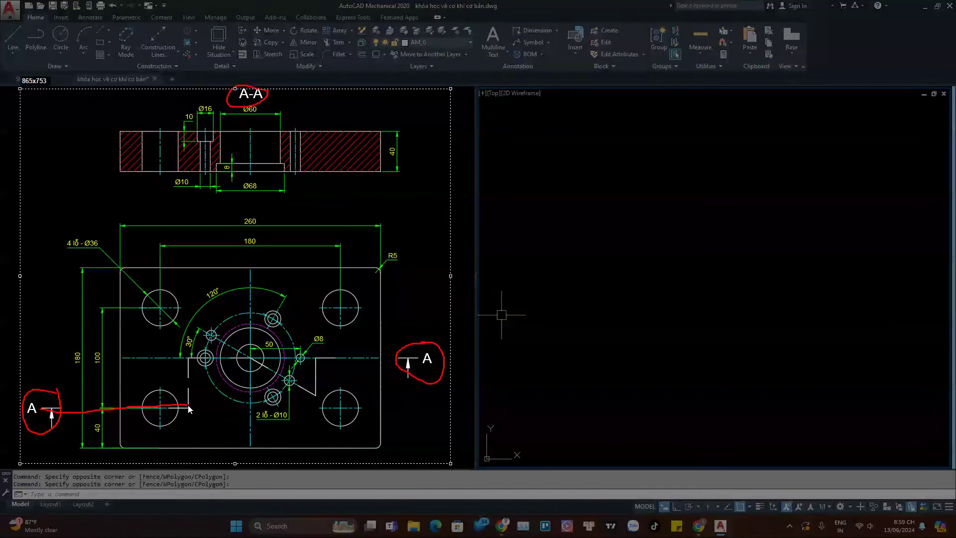
{"action": "mouse_move", "coordinate": [188, 408]}
{"action": "left_mouse_down"}
{"action": "mouse_move", "coordinate": [190, 360]}
{"action": "mouse_move", "coordinate": [255, 358]}
{"action": "mouse_move", "coordinate": [315, 395]}
{"action": "mouse_move", "coordinate": [318, 361]}
{"action": "left_mouse_up"}
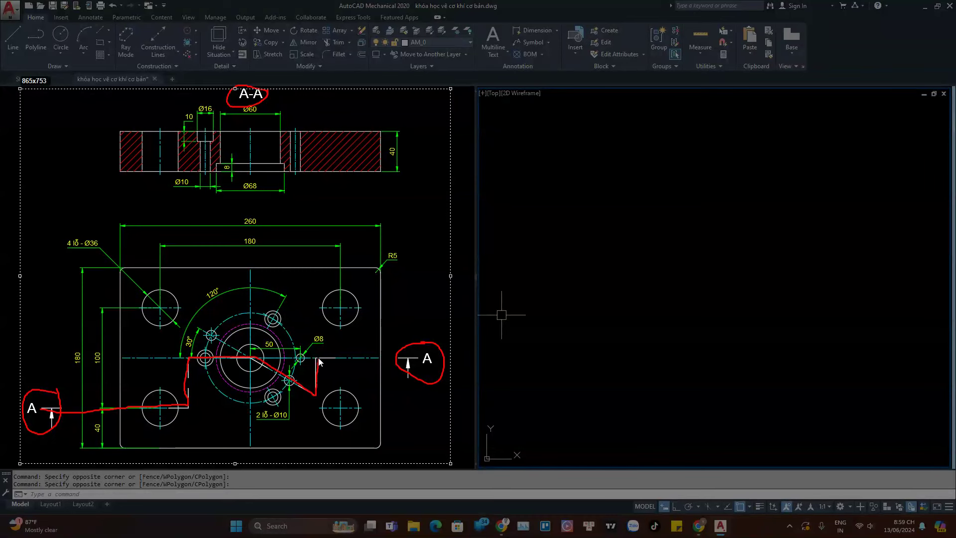
{"action": "left_click_drag", "start_coordinate": [390, 358], "coordinate": [422, 358]}
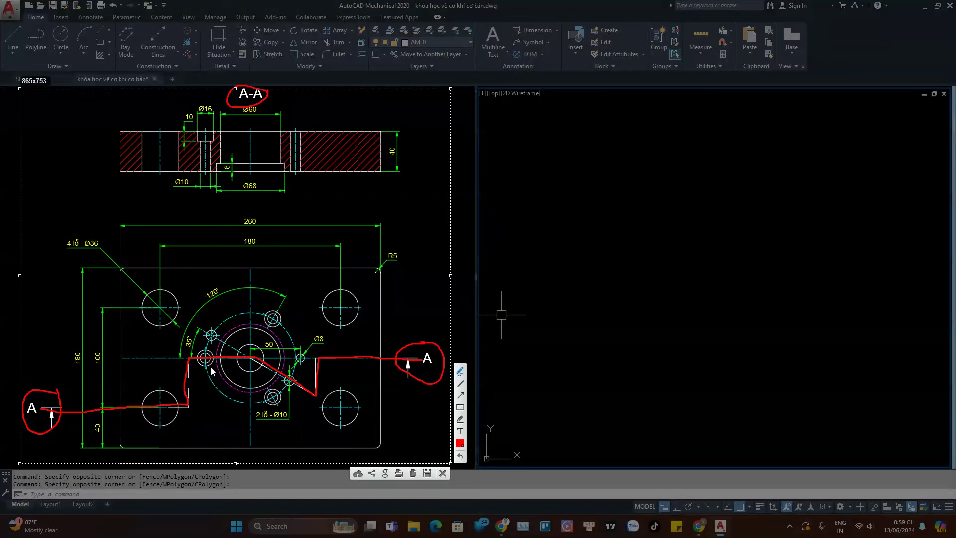
{"action": "left_click_drag", "start_coordinate": [251, 361], "coordinate": [315, 395]}
{"action": "mouse_move", "coordinate": [302, 120]}
{"action": "left_mouse_down"}
{"action": "mouse_move", "coordinate": [292, 164]}
{"action": "mouse_move", "coordinate": [292, 136]}
{"action": "left_mouse_up"}
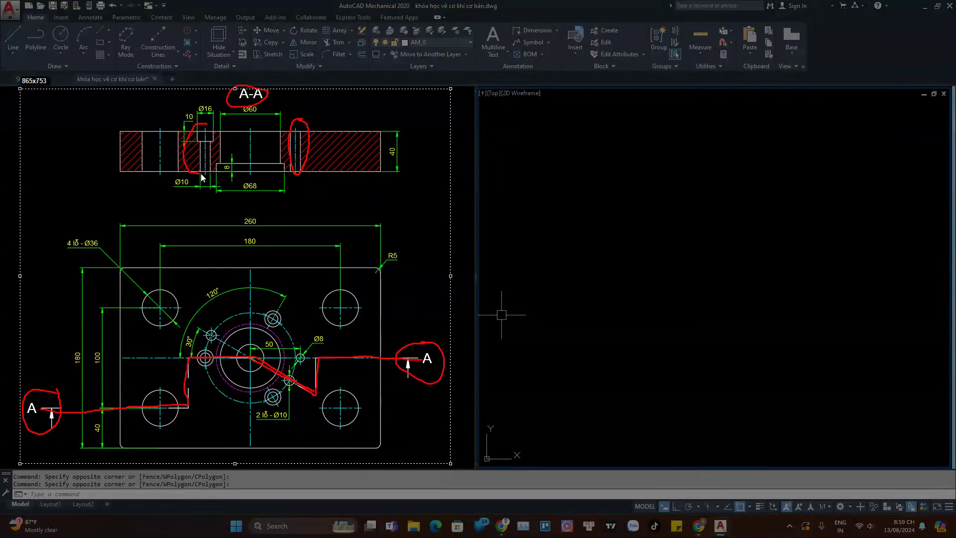
- Loop the stepped hole in the section view and dot the middle and corner hole centres in red
{"action": "left_click_drag", "start_coordinate": [218, 165], "coordinate": [218, 137]}
{"action": "left_click_drag", "start_coordinate": [283, 181], "coordinate": [246, 131]}
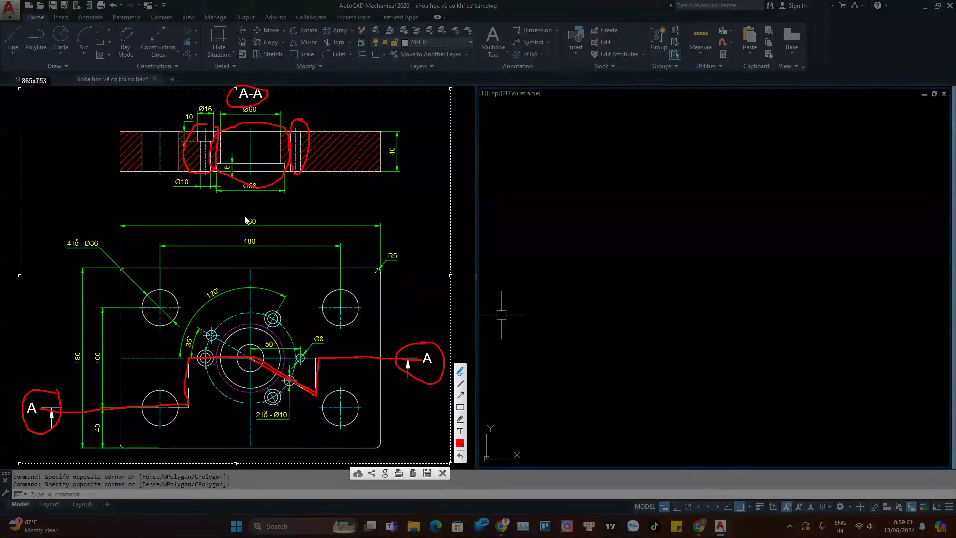
{"action": "left_click", "coordinate": [251, 365]}
{"action": "left_click_drag", "start_coordinate": [251, 363], "coordinate": [250, 358]}
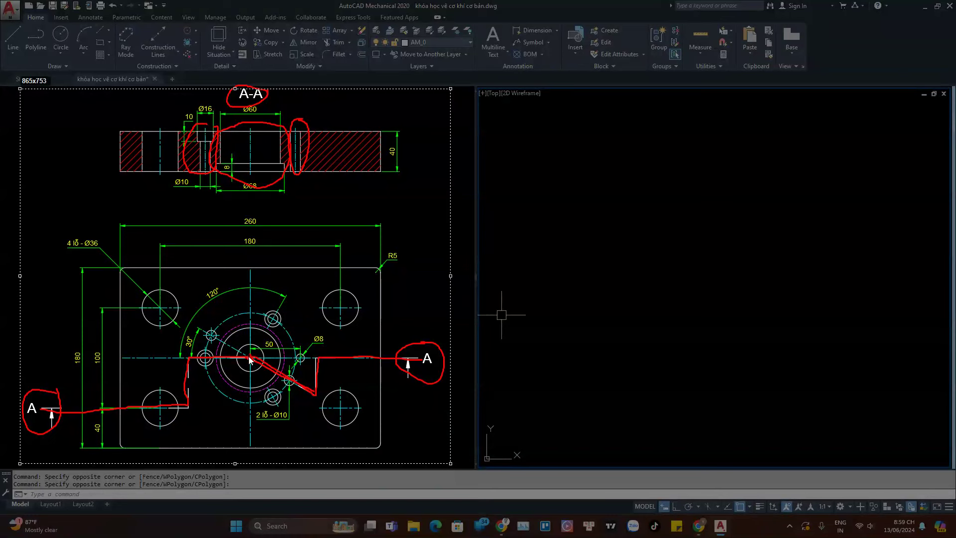
{"action": "left_click_drag", "start_coordinate": [331, 306], "coordinate": [342, 308]}
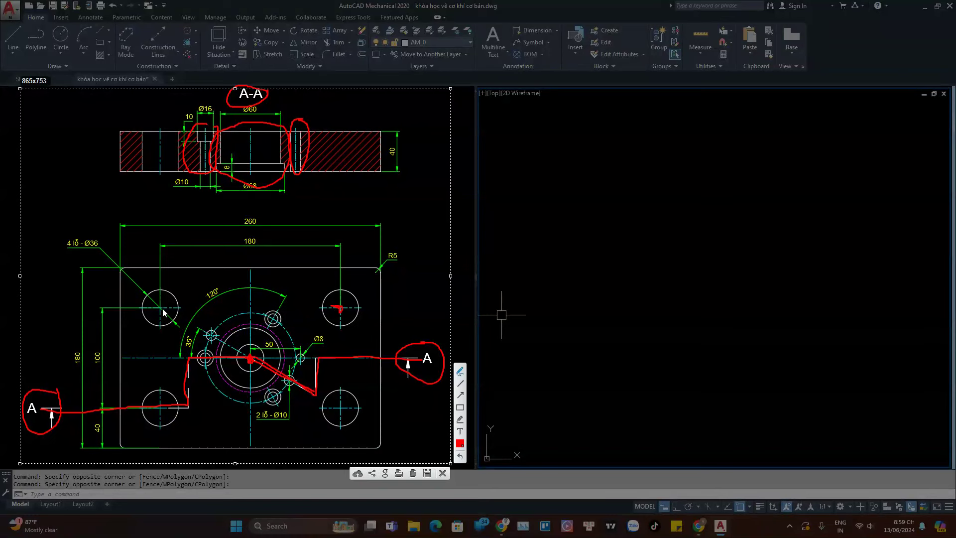
{"action": "left_click_drag", "start_coordinate": [157, 306], "coordinate": [164, 311]}
{"action": "left_click_drag", "start_coordinate": [338, 409], "coordinate": [344, 411]}
{"action": "left_click_drag", "start_coordinate": [251, 367], "coordinate": [250, 362]}
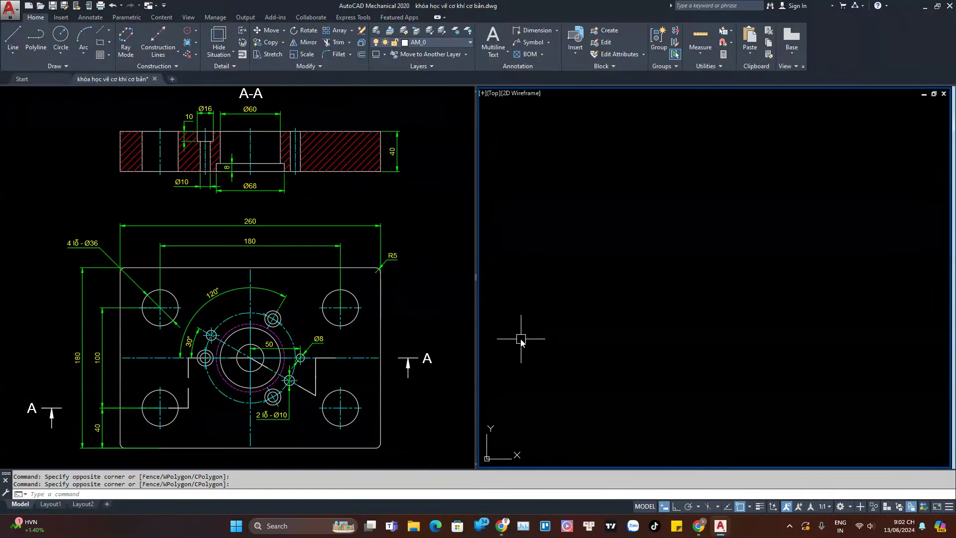
- With the markup discarded, make the left viewport active again
{"action": "left_click", "coordinate": [391, 307]}
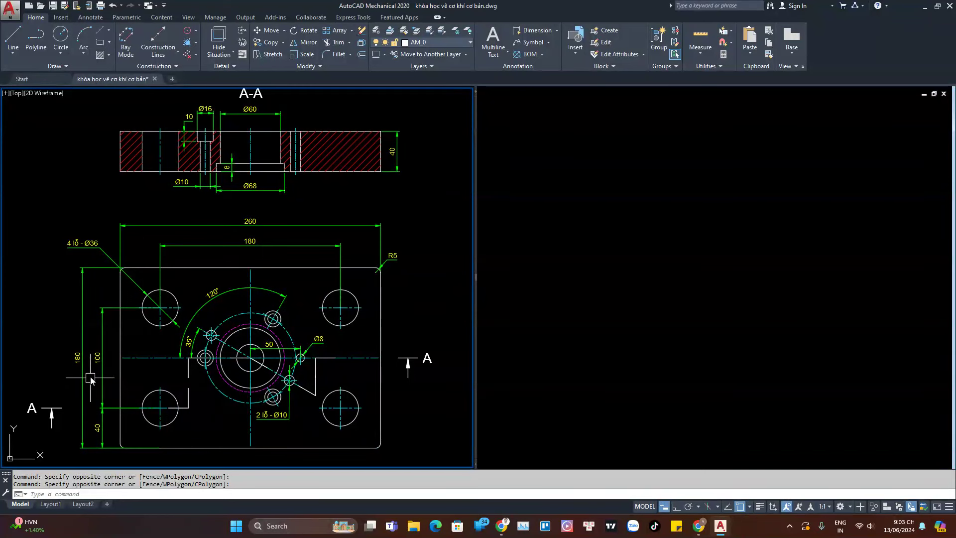
- Draw a 260 × 180 plate rectangle in the right viewport and zoom to fit it
{"action": "left_click", "coordinate": [513, 217]}
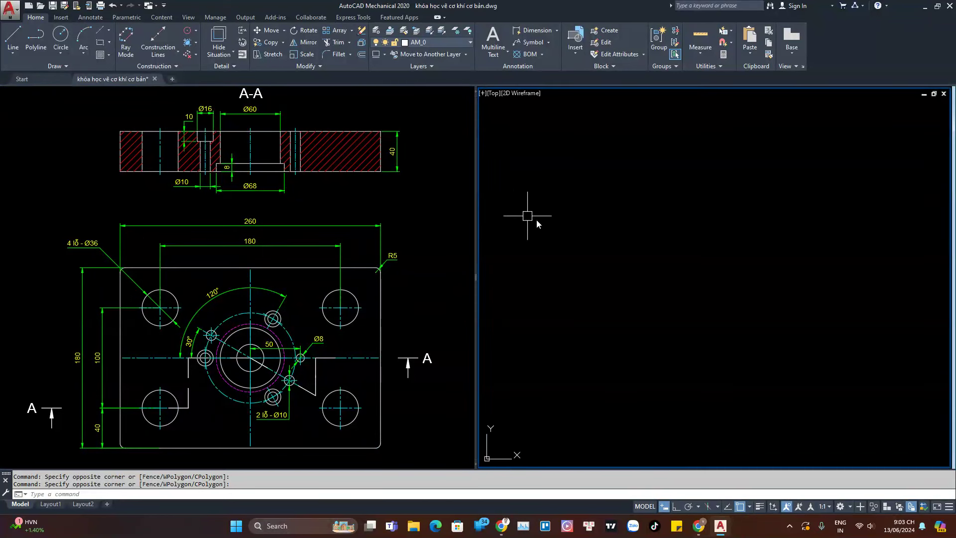
{"action": "type", "text": "rec"}
{"action": "key", "text": "Return"}
{"action": "left_click", "coordinate": [541, 266]}
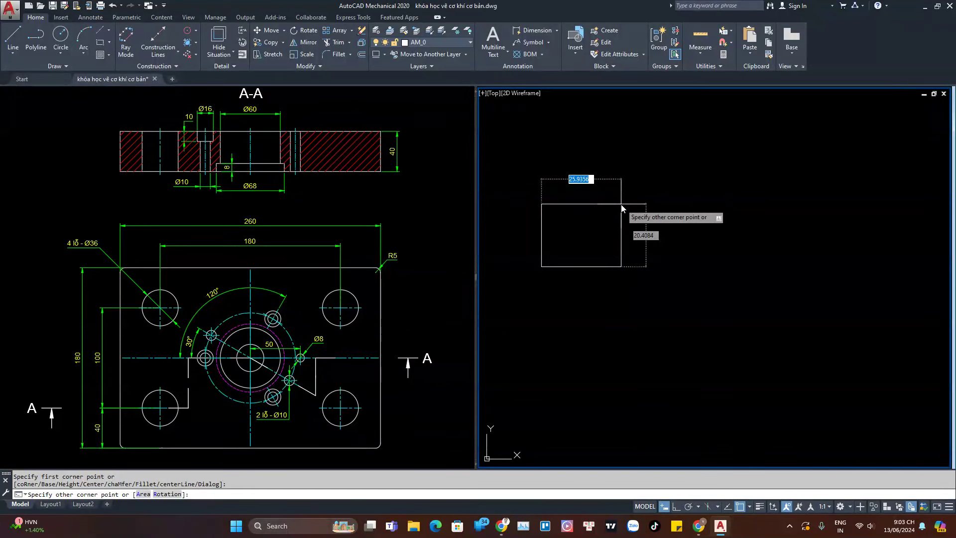
{"action": "type", "text": "2"}
{"action": "type", "text": "60"}
{"action": "key", "text": "Tab"}
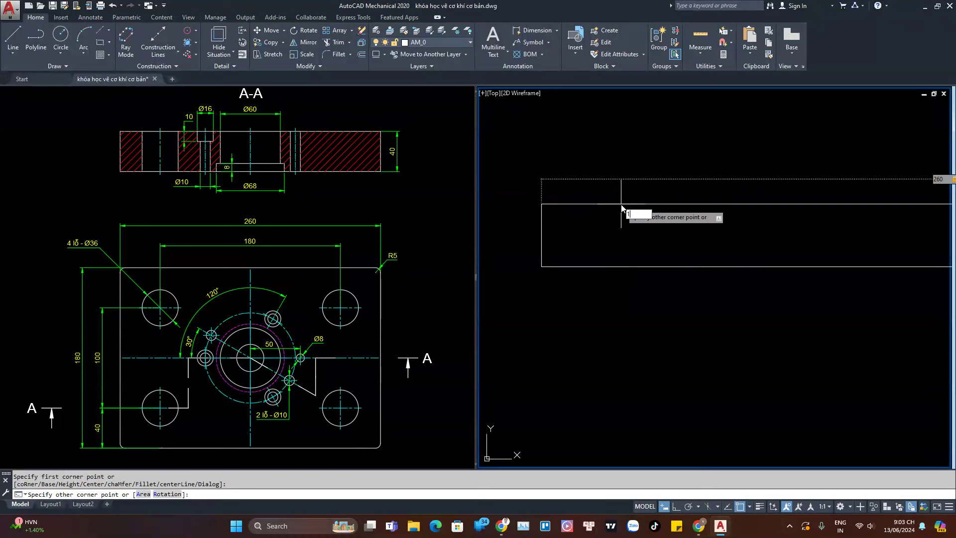
{"action": "type", "text": "180"}
{"action": "key", "text": "Return"}
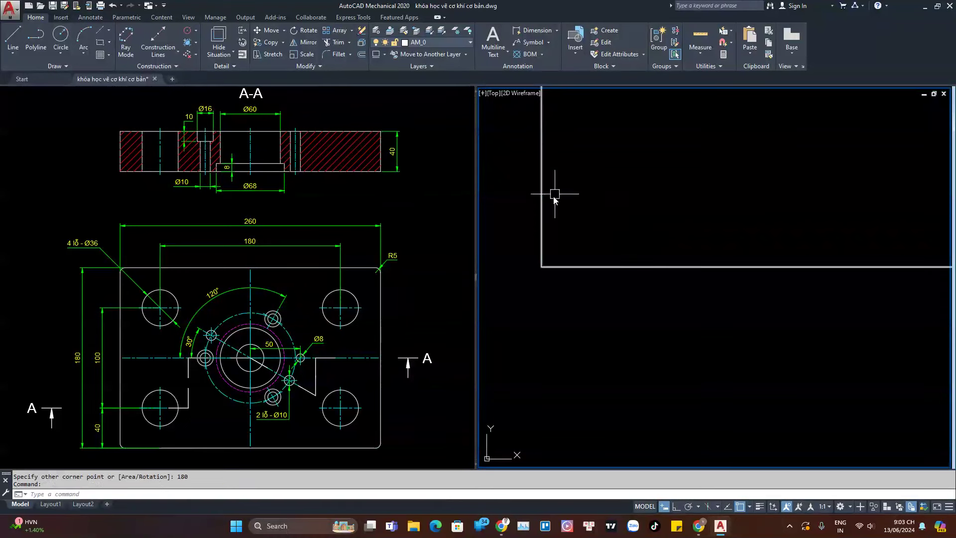
{"action": "middle_click_drag", "start_coordinate": [657, 226], "coordinate": [621, 317]}
{"action": "scroll", "coordinate": [618, 321], "scroll_direction": "down", "scroll_amount": 2}
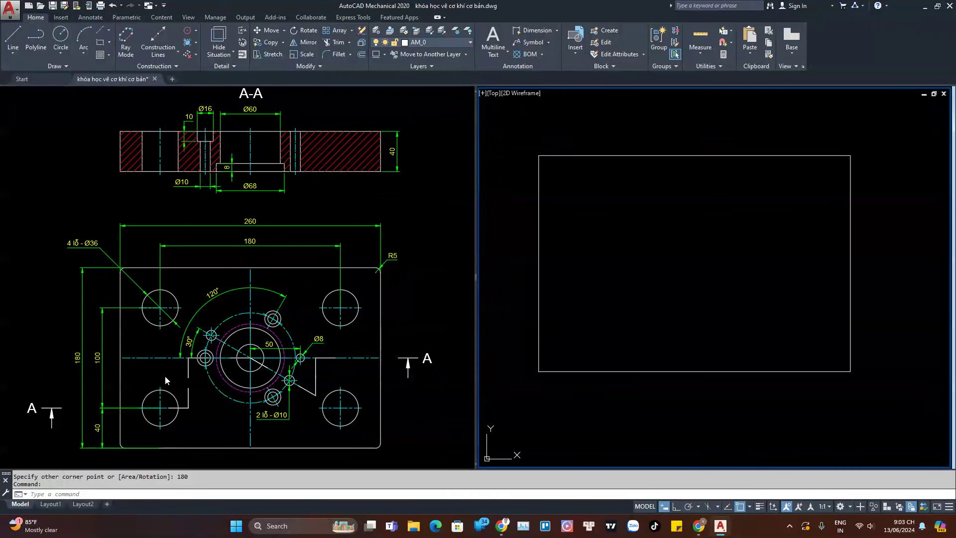
- Use Centerline Cross on Plate with offset 40 to add four Ø36 holes inside the rectangle
{"action": "left_click", "coordinate": [110, 31]}
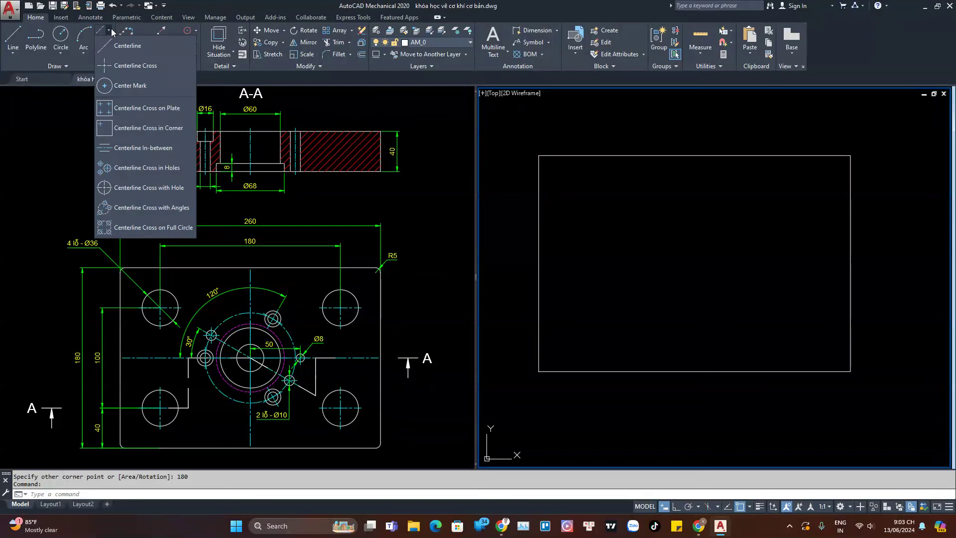
{"action": "left_click", "coordinate": [143, 110]}
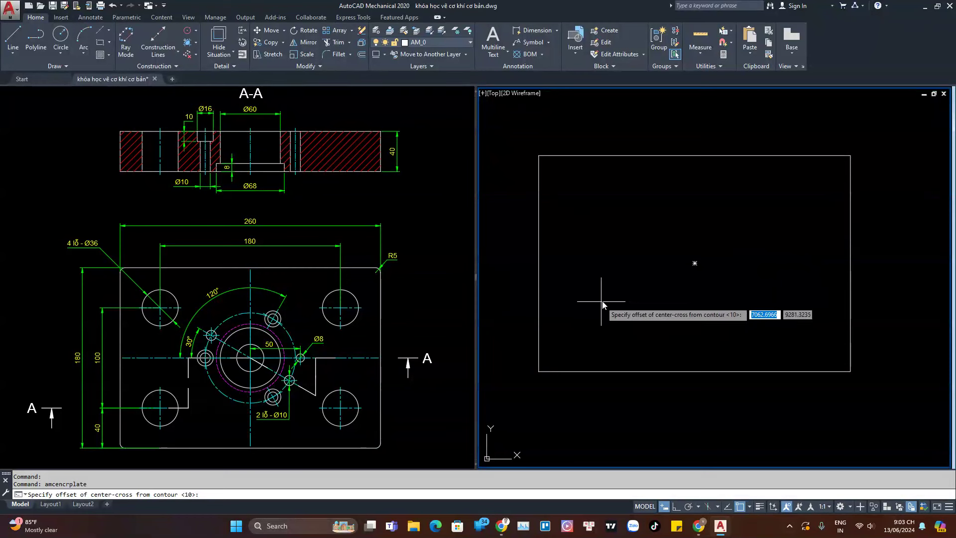
{"action": "type", "text": "40"}
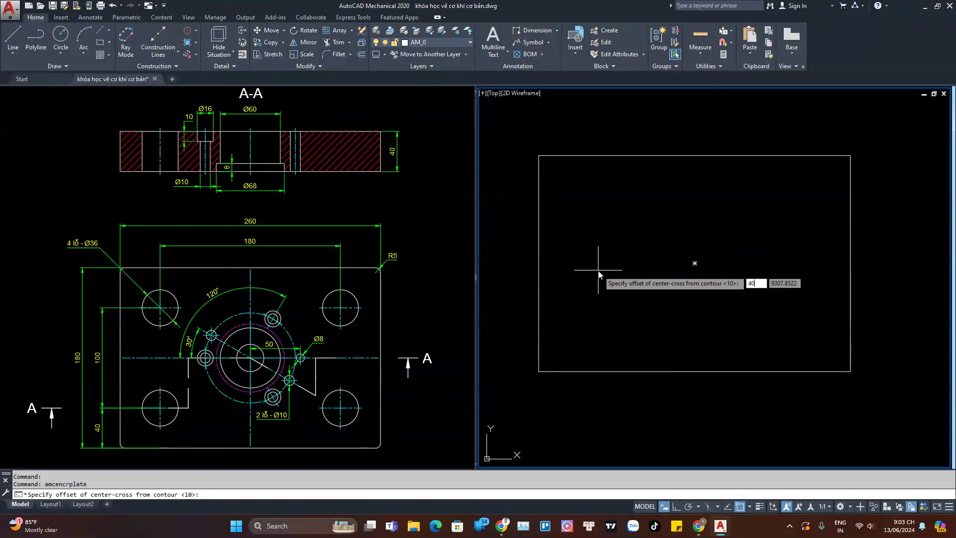
{"action": "key", "text": "Return"}
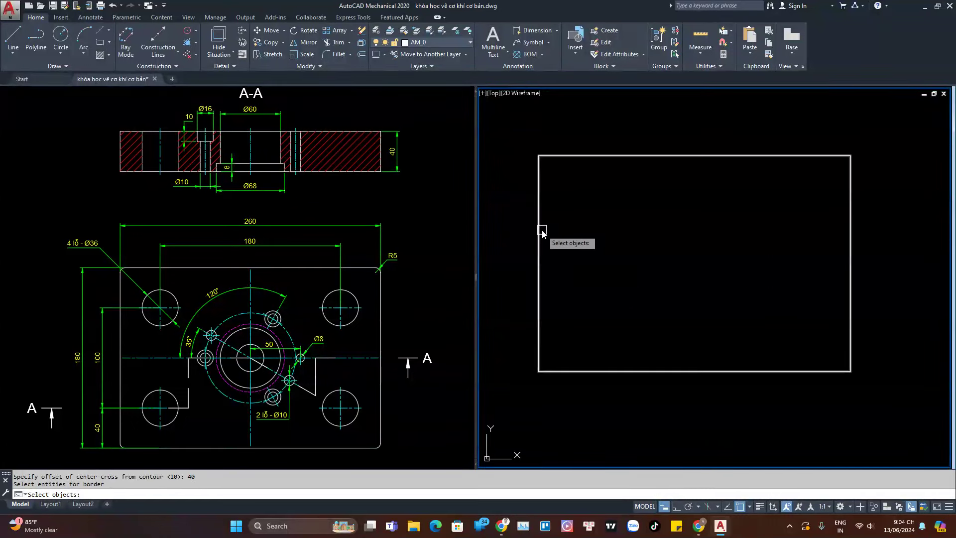
{"action": "left_click", "coordinate": [539, 233]}
{"action": "key", "text": "Return"}
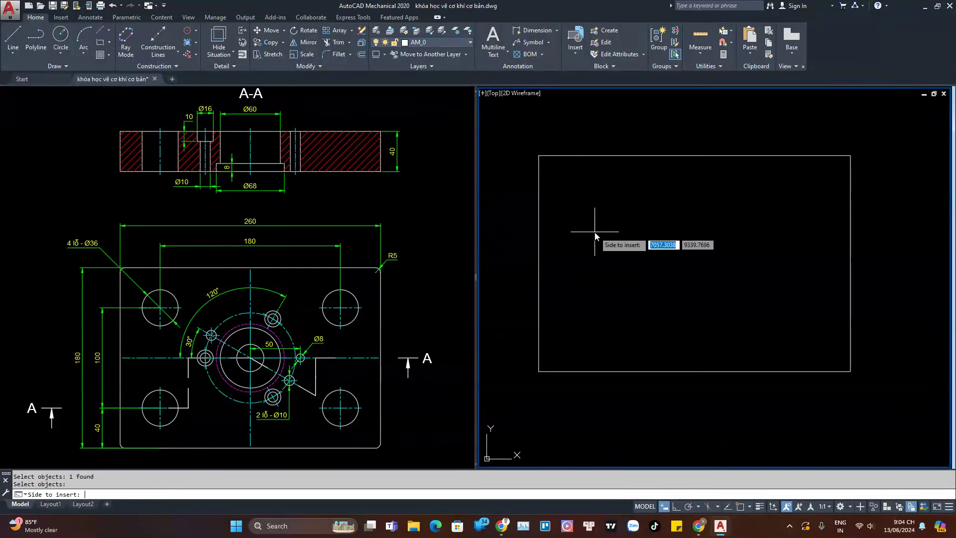
{"action": "left_click", "coordinate": [627, 246]}
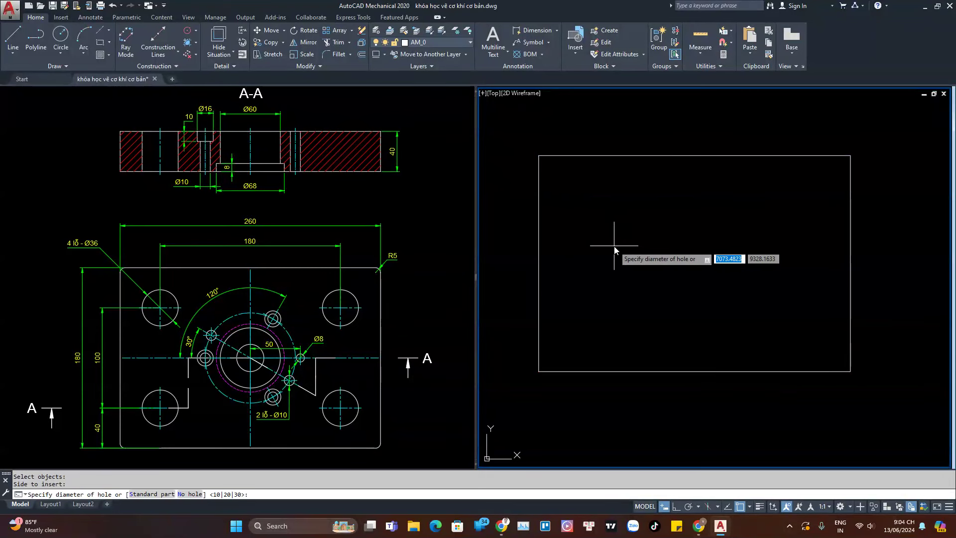
{"action": "type", "text": "36"}
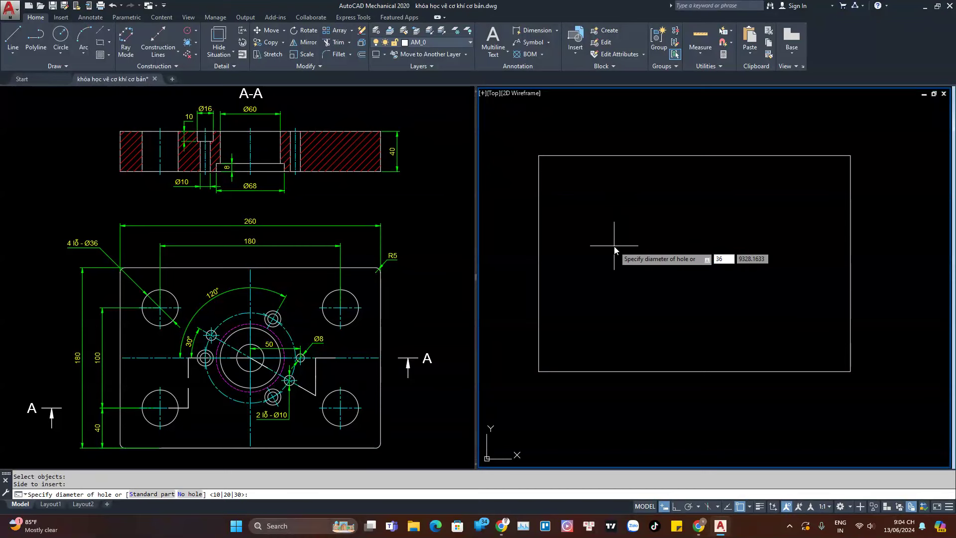
{"action": "key", "text": "Return"}
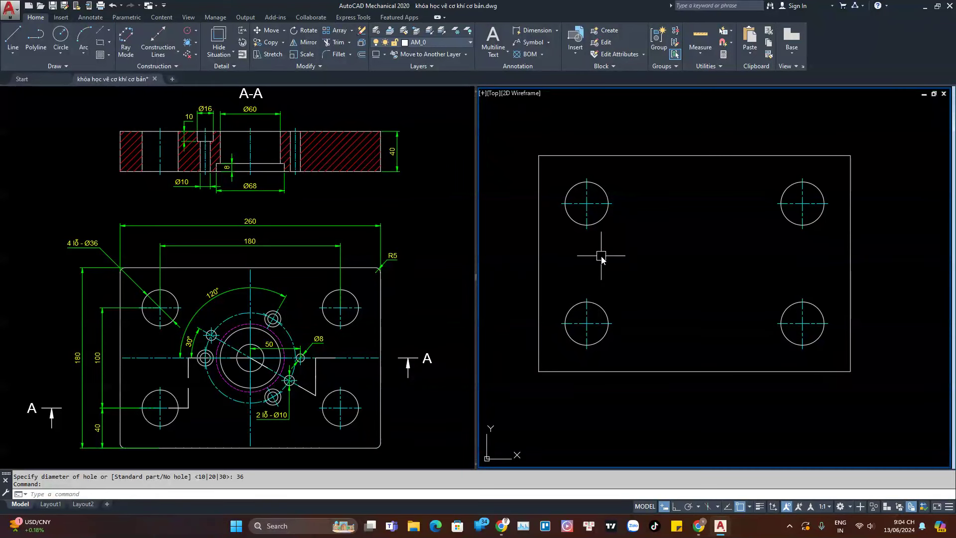
- Start a fillet on all the rectangle's corners, then cancel it
{"action": "type", "text": "f"}
{"action": "key", "text": "Return"}
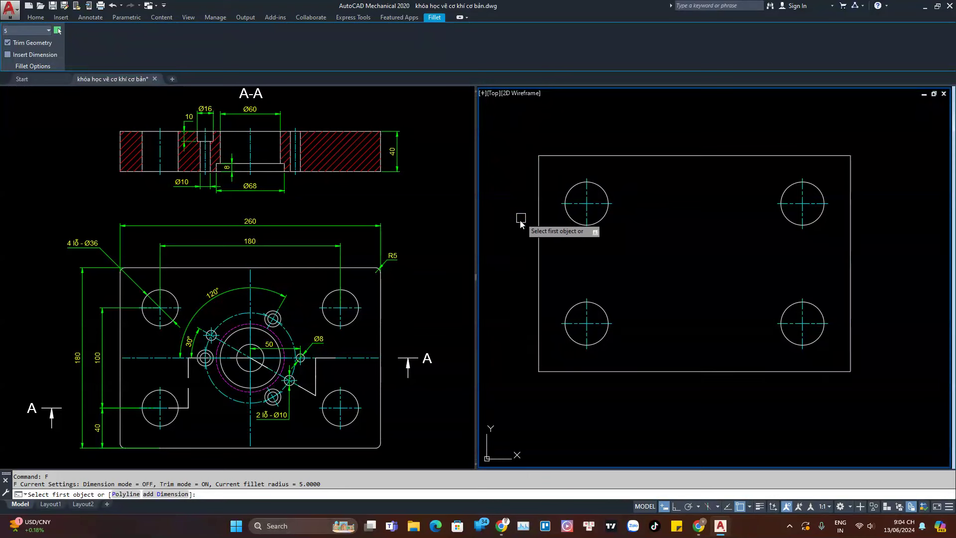
{"action": "left_click", "coordinate": [126, 495]}
{"action": "left_click", "coordinate": [617, 157]}
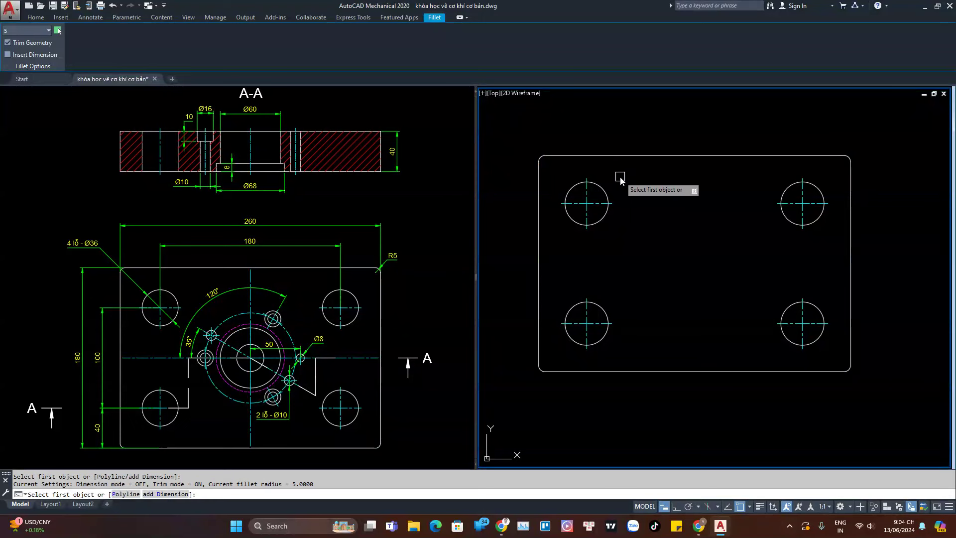
{"action": "right_click", "coordinate": [620, 179]}
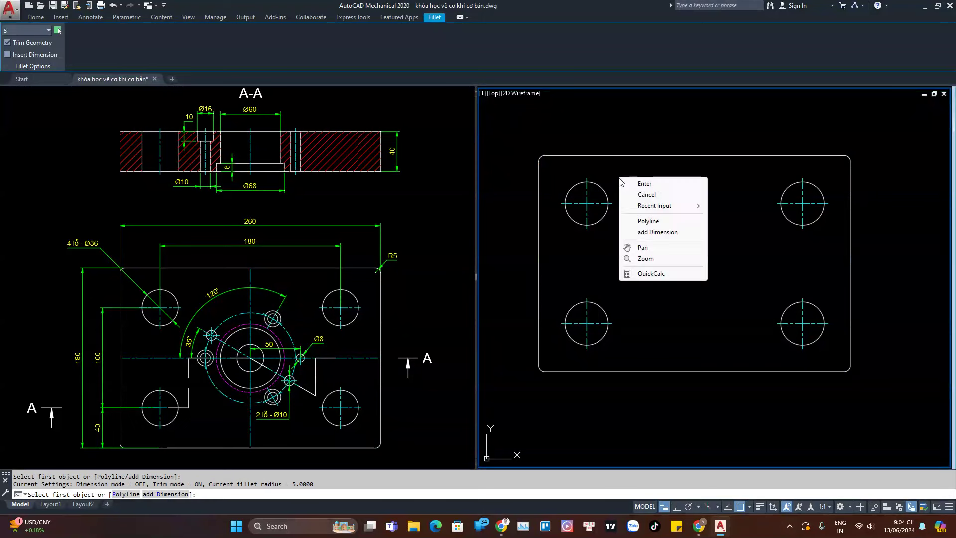
{"action": "key", "text": "Escape"}
{"action": "key", "text": "Escape"}
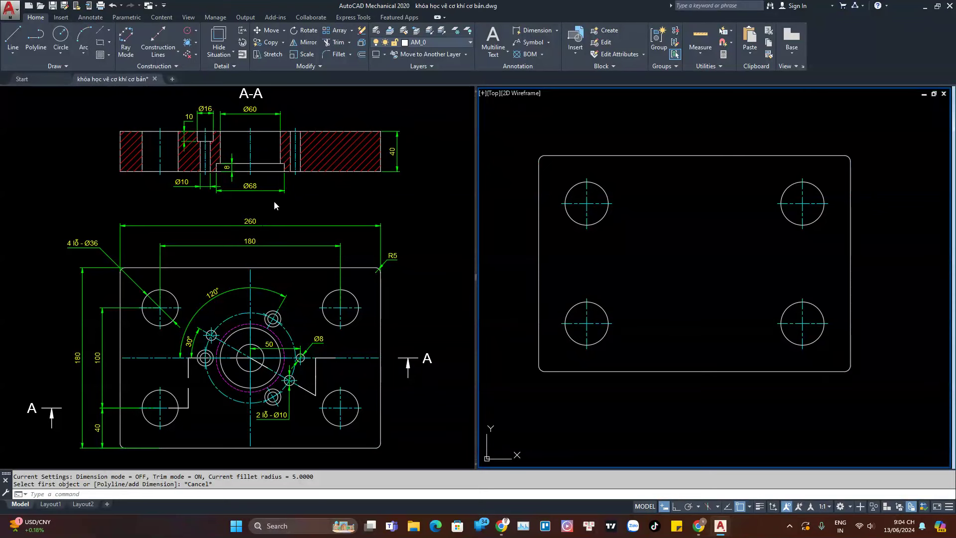
- Activate the right viewport, zoom out and pan the plate down to free space above
{"action": "left_click", "coordinate": [306, 192]}
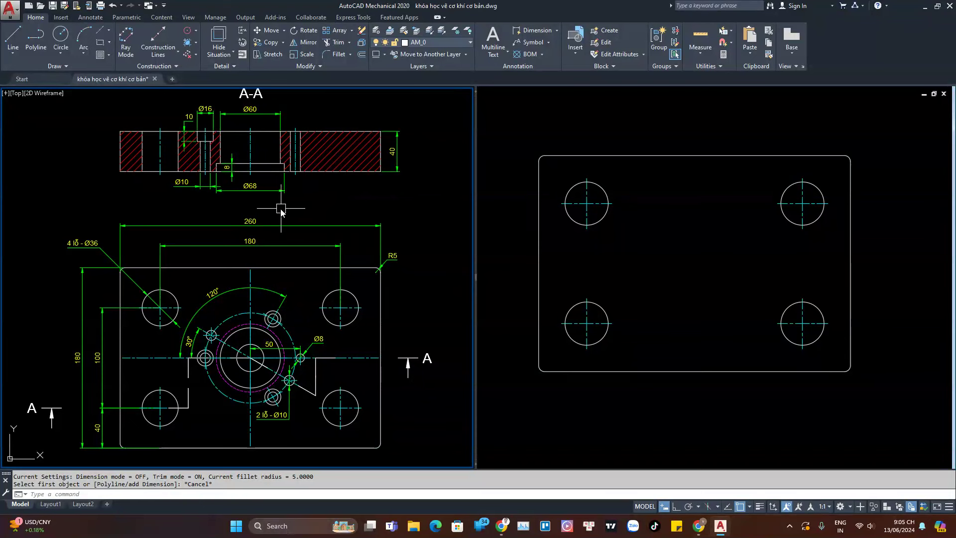
{"action": "left_click", "coordinate": [619, 243]}
{"action": "scroll", "coordinate": [587, 271], "scroll_direction": "down", "scroll_amount": 3}
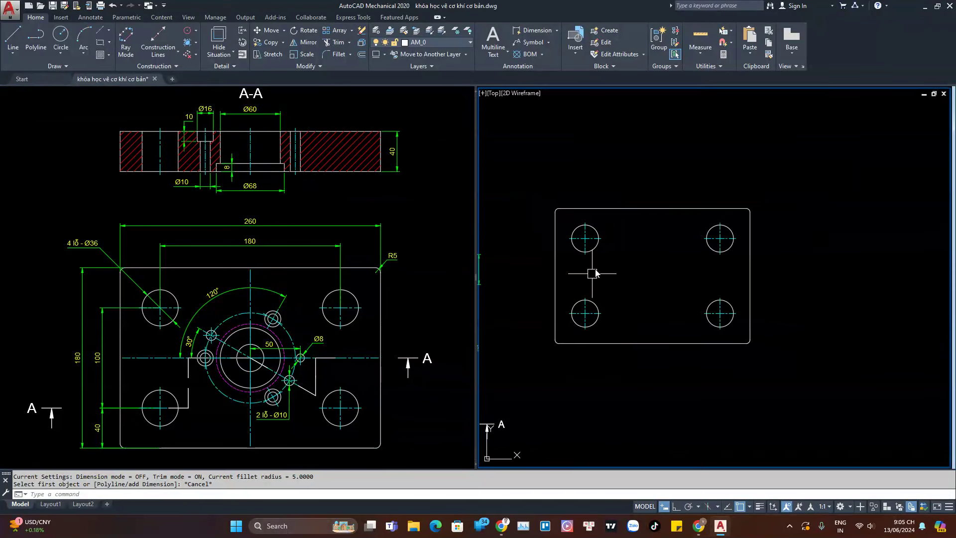
{"action": "middle_click_drag", "start_coordinate": [612, 216], "coordinate": [618, 270]}
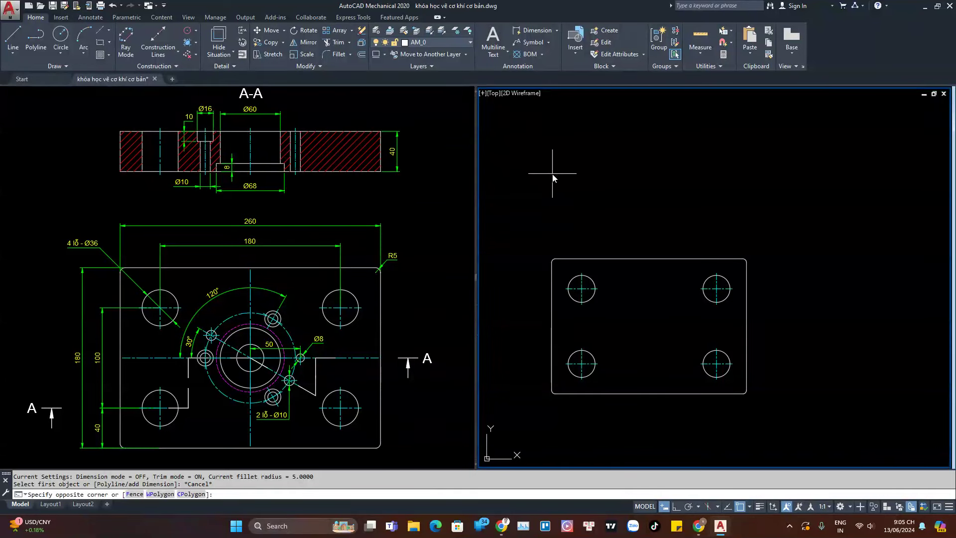
- Draw a 260 by 40 rectangle above the plate
{"action": "left_click", "coordinate": [548, 197]}
{"action": "type", "text": "rec"}
{"action": "key", "text": "Return"}
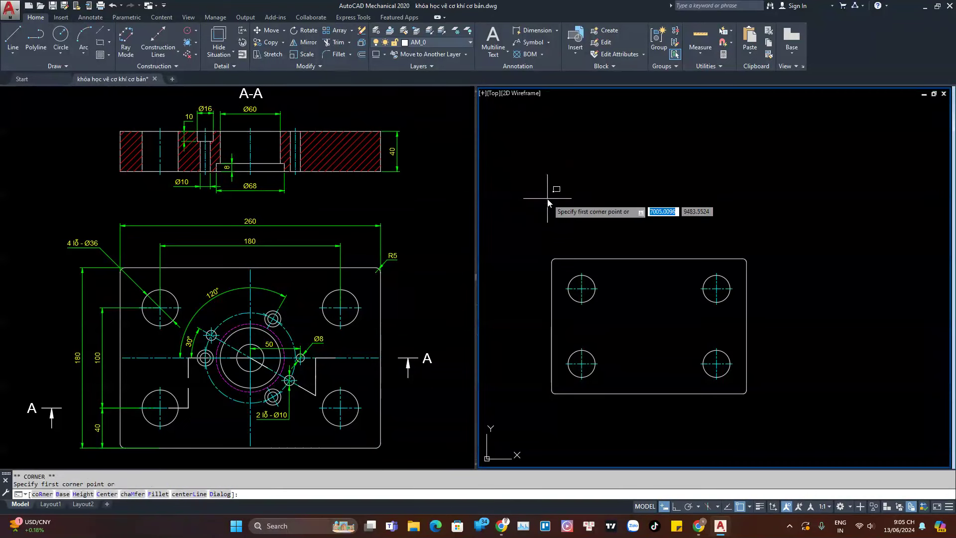
{"action": "left_click", "coordinate": [544, 194]}
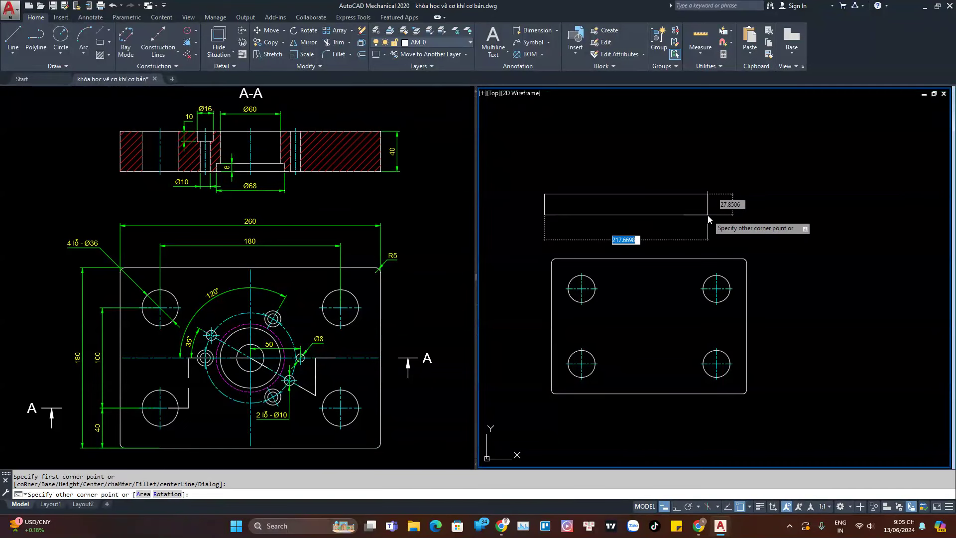
{"action": "type", "text": "260"}
{"action": "key", "text": "Tab"}
{"action": "type", "text": "40"}
{"action": "key", "text": "Return"}
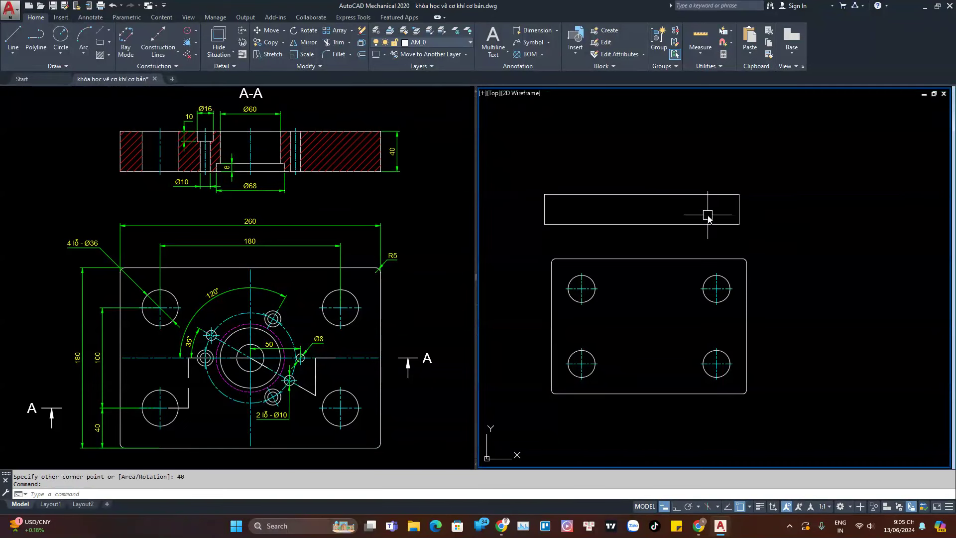
- Move the new rectangle so it lines up with the plate's left edge
{"action": "type", "text": "l"}
{"action": "key", "text": "Return"}
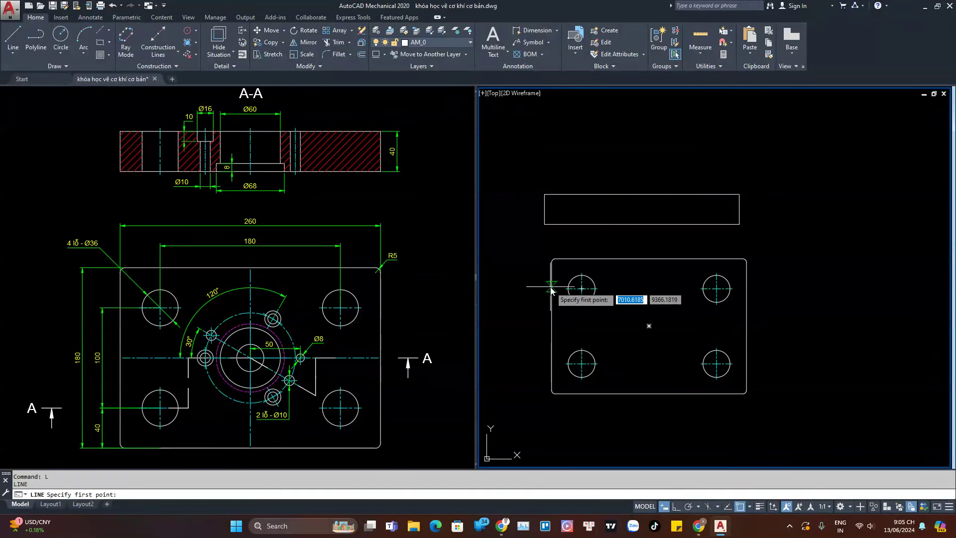
{"action": "left_click", "coordinate": [554, 261]}
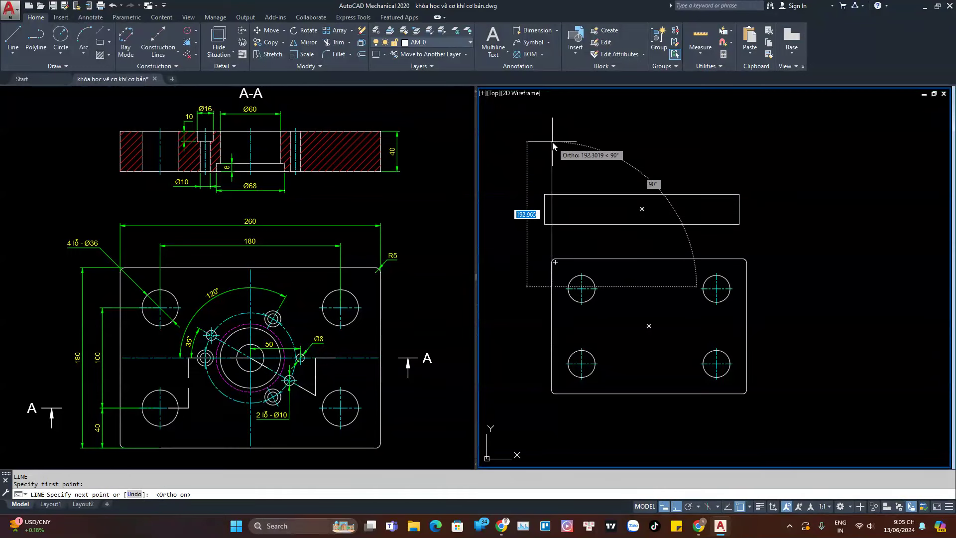
{"action": "key", "text": "Escape"}
{"action": "left_click", "coordinate": [544, 208]}
{"action": "type", "text": "m"}
{"action": "key", "text": "Return"}
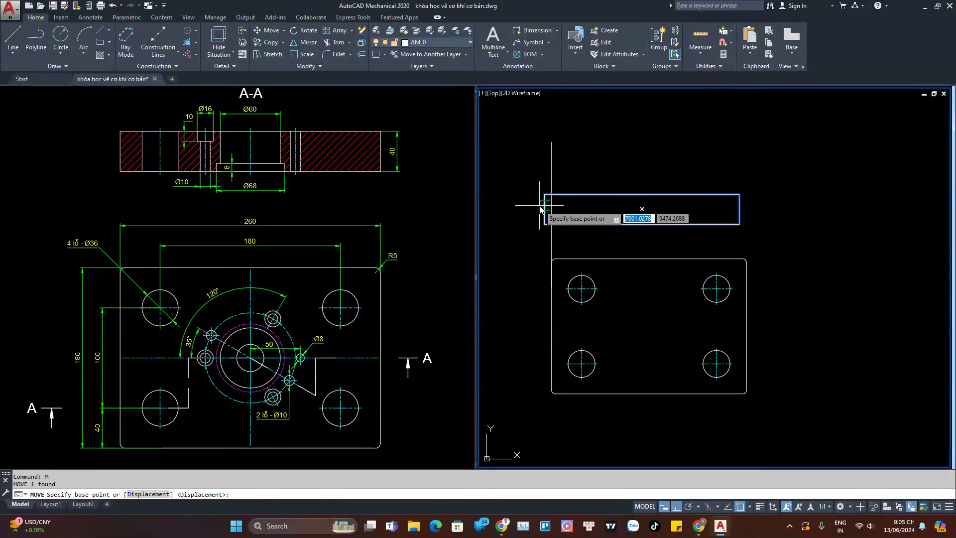
{"action": "left_click", "coordinate": [544, 208]}
{"action": "left_click", "coordinate": [567, 163]}
- Erase the stray vertical guide line and recentre the view
{"action": "left_click", "coordinate": [546, 182]}
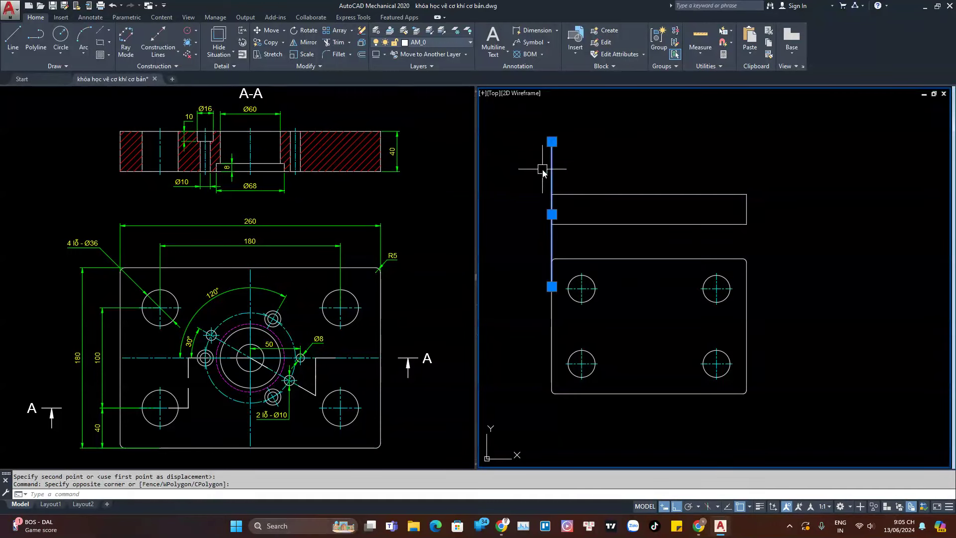
{"action": "type", "text": "e"}
{"action": "key", "text": "Return"}
{"action": "scroll", "coordinate": [668, 221], "scroll_direction": "up", "scroll_amount": 3}
{"action": "middle_click_drag", "start_coordinate": [668, 219], "coordinate": [671, 220]}
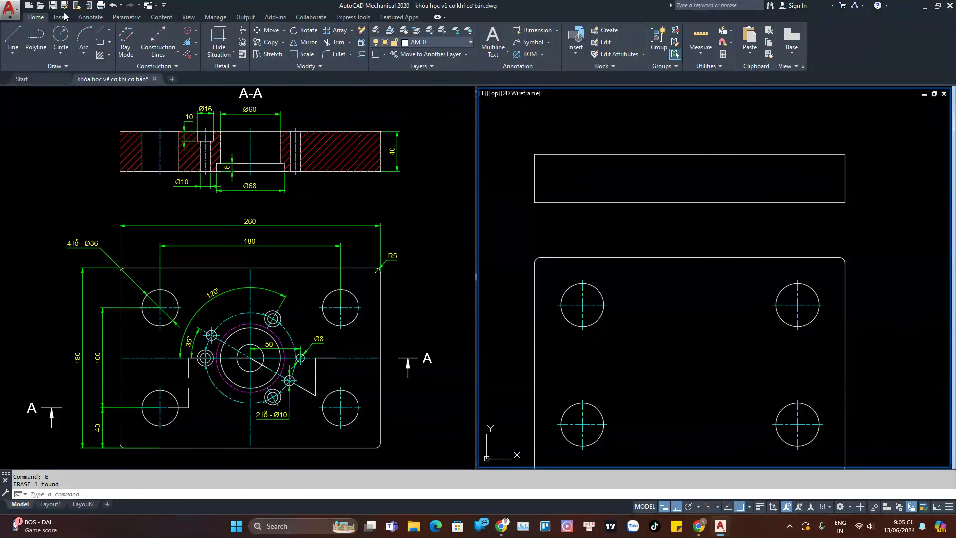
- Insert a front-view user counterbore through the rectangle's middle: Ø68, 8 deep, Ø60 bore
{"action": "left_click", "coordinate": [162, 18]}
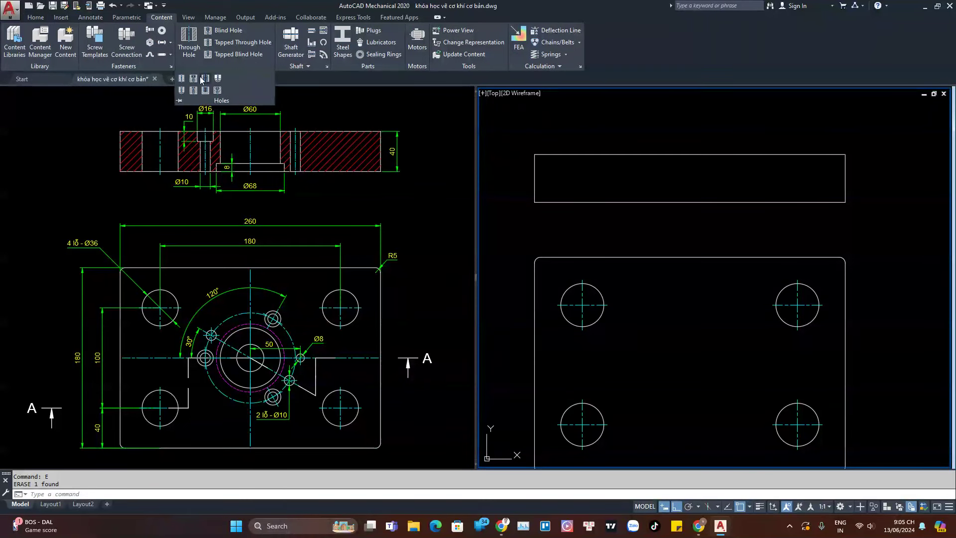
{"action": "left_click", "coordinate": [194, 79]}
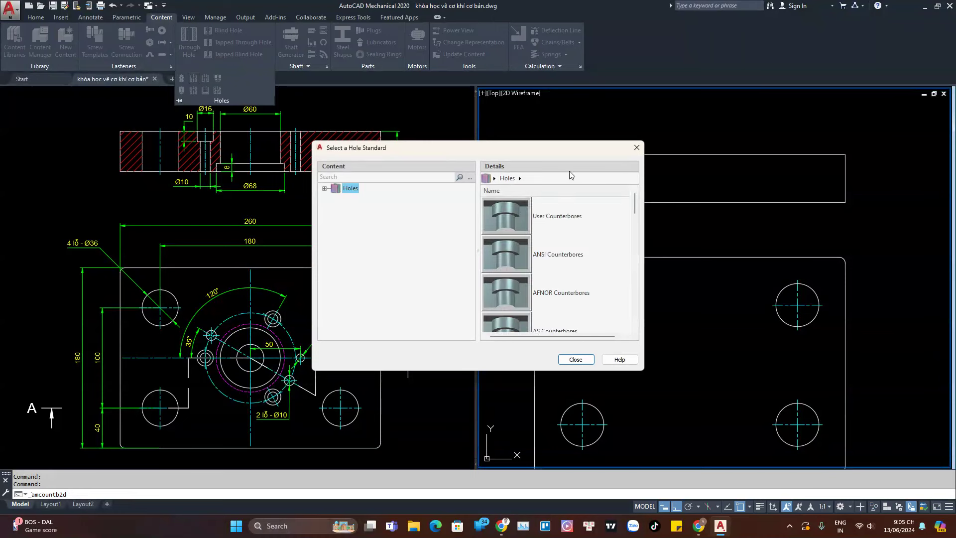
{"action": "double_click", "coordinate": [517, 215]}
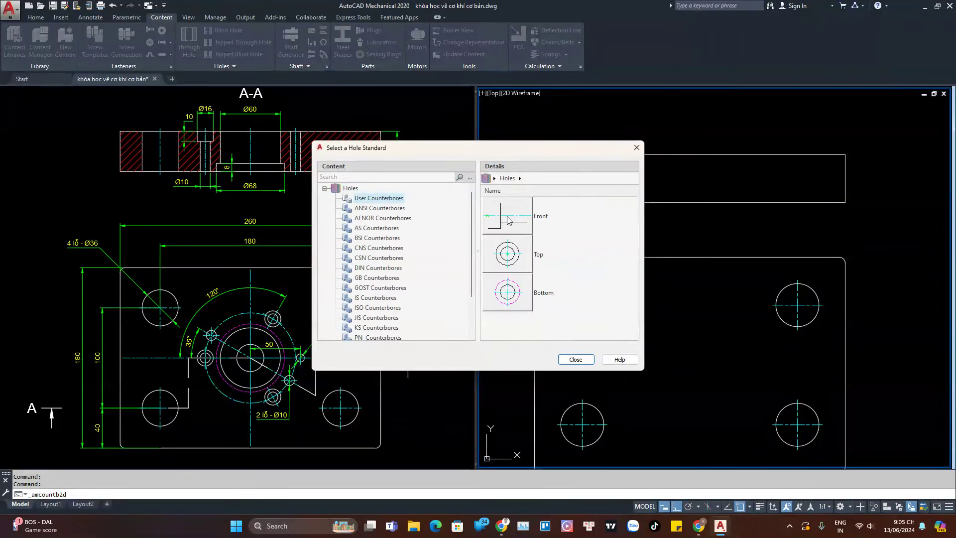
{"action": "left_click", "coordinate": [509, 220]}
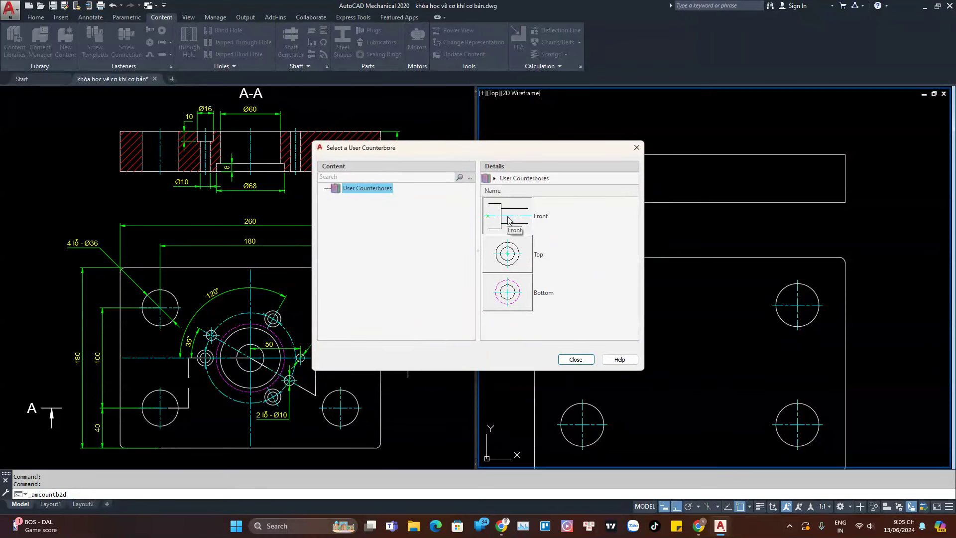
{"action": "left_click", "coordinate": [509, 220]}
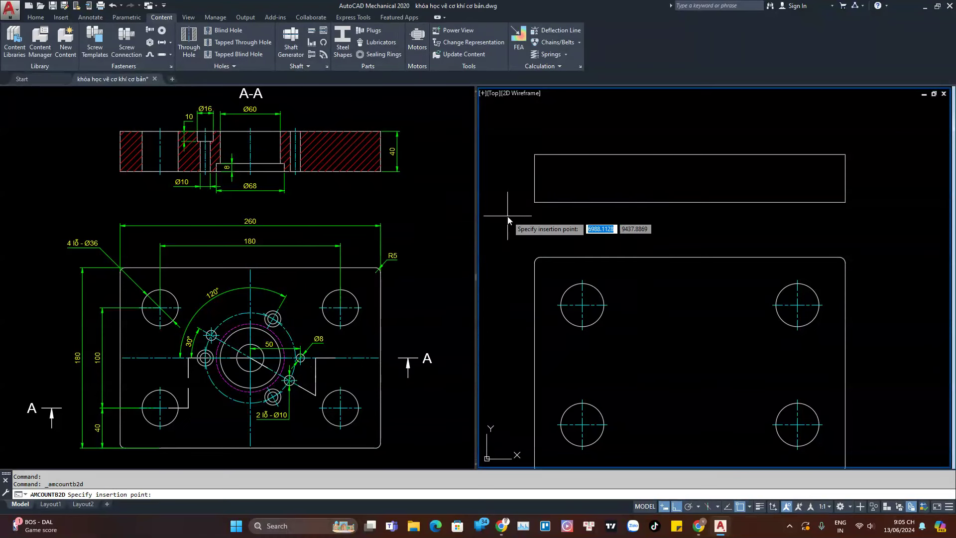
{"action": "left_click", "coordinate": [693, 205]}
{"action": "left_click", "coordinate": [692, 158]}
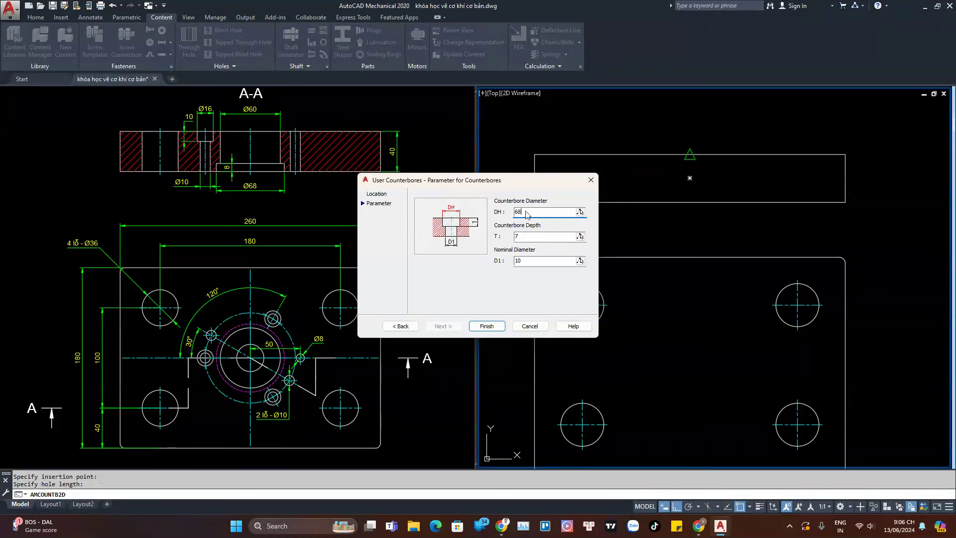
{"action": "left_click", "coordinate": [524, 236]}
{"action": "type", "text": "8"}
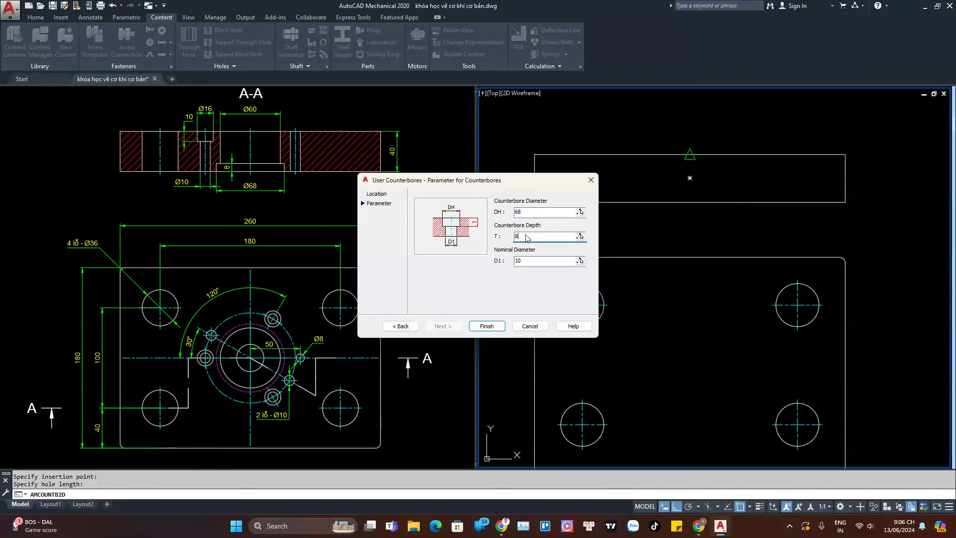
{"action": "key", "text": "Tab"}
{"action": "type", "text": "60"}
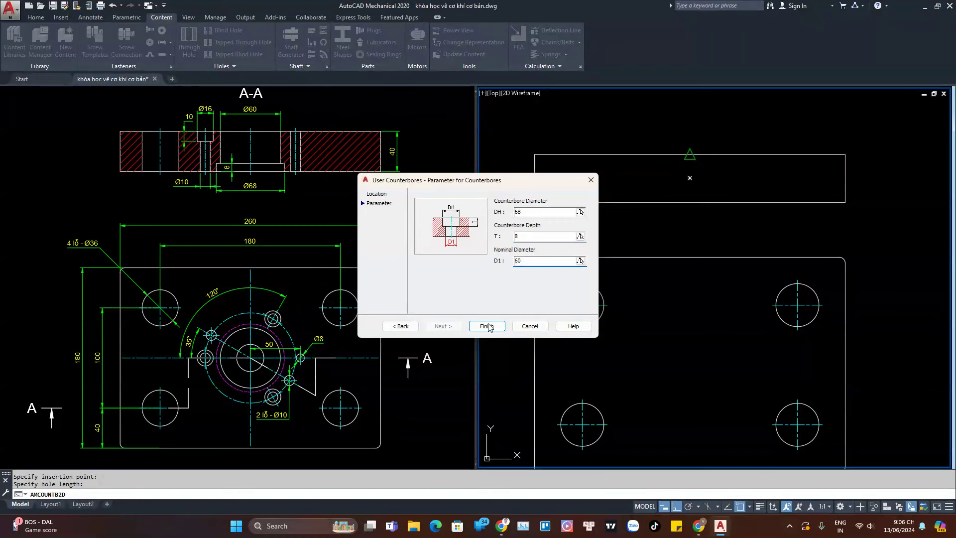
{"action": "left_click", "coordinate": [487, 327]}
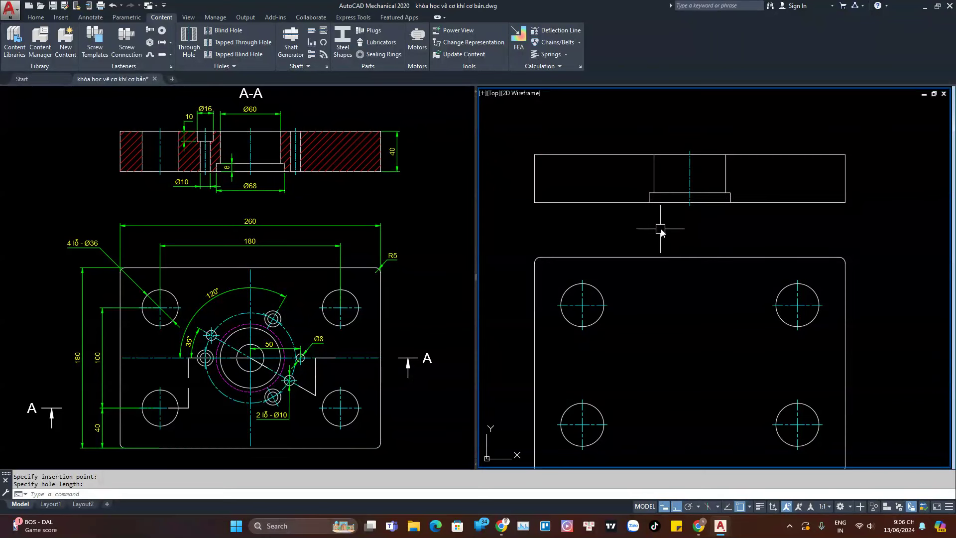
- Generate the counterbore's bottom Power View at the plate centre with 0 rotation
{"action": "left_click", "coordinate": [452, 29]}
{"action": "left_click", "coordinate": [687, 174]}
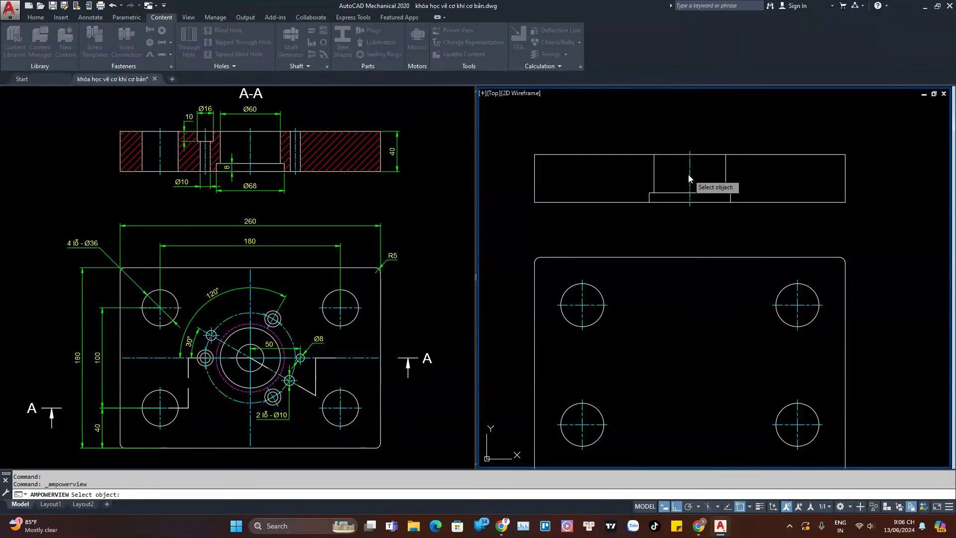
{"action": "double_click", "coordinate": [508, 220]}
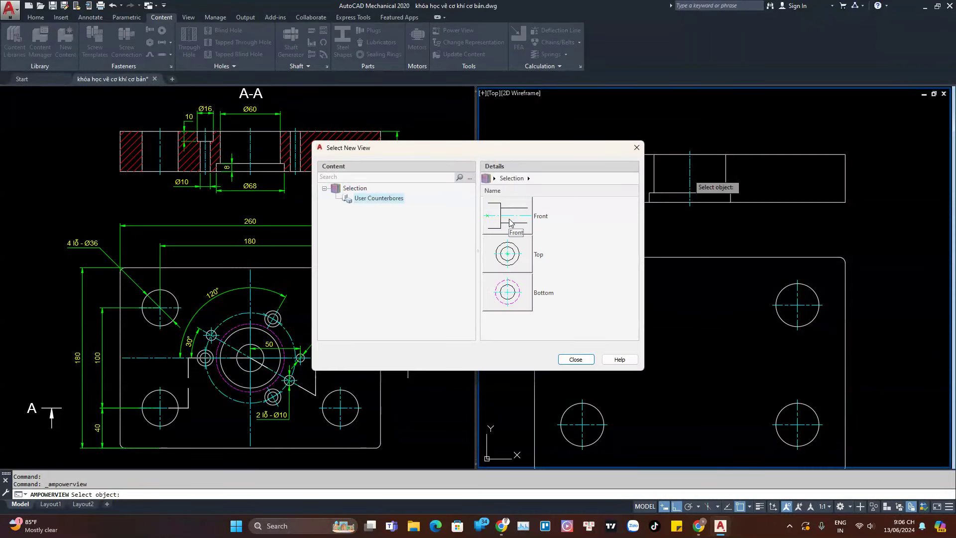
{"action": "double_click", "coordinate": [514, 299]}
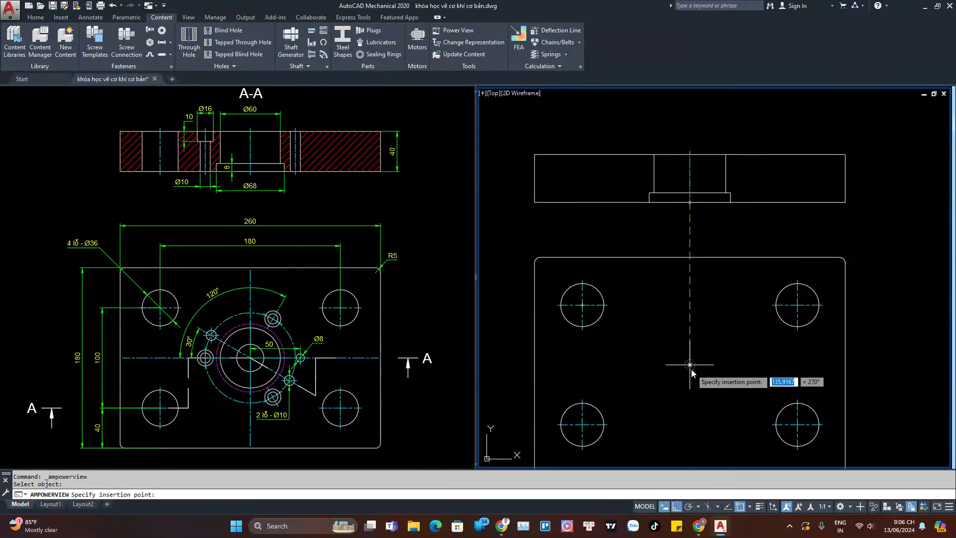
{"action": "left_click", "coordinate": [690, 366]}
{"action": "key", "text": "Return"}
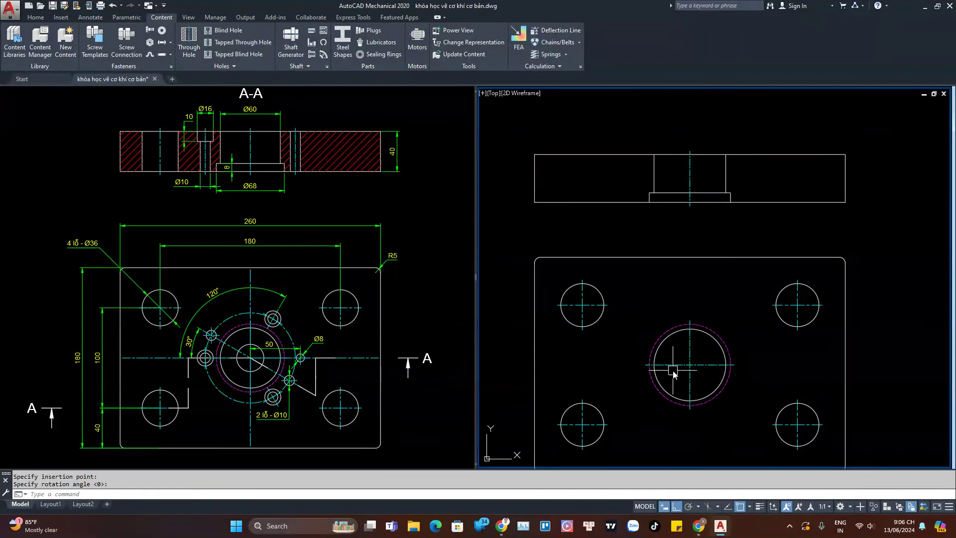
{"action": "middle_click_drag", "start_coordinate": [672, 372], "coordinate": [662, 356]}
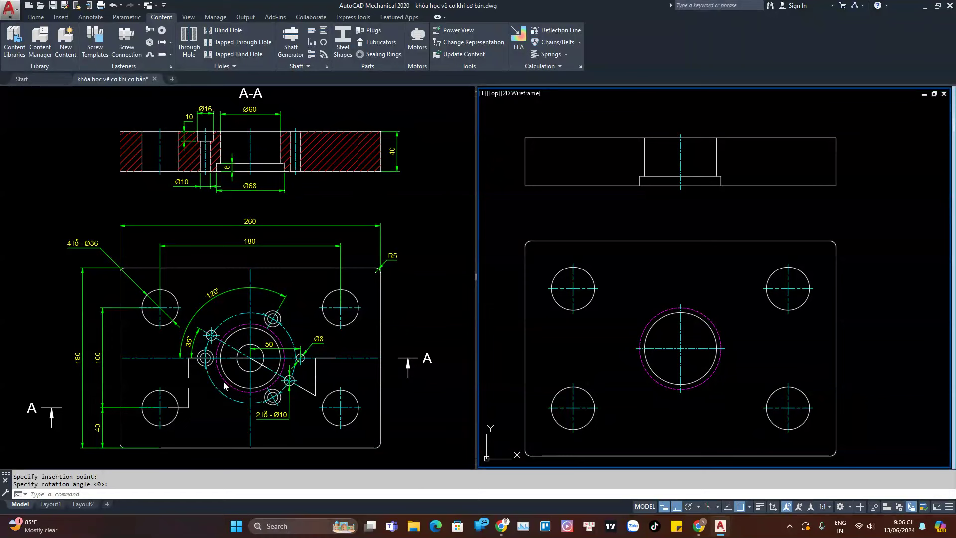
- Dimension the blue circle in the left reference drawing to confirm its Ø90 diameter
{"action": "left_click", "coordinate": [300, 322]}
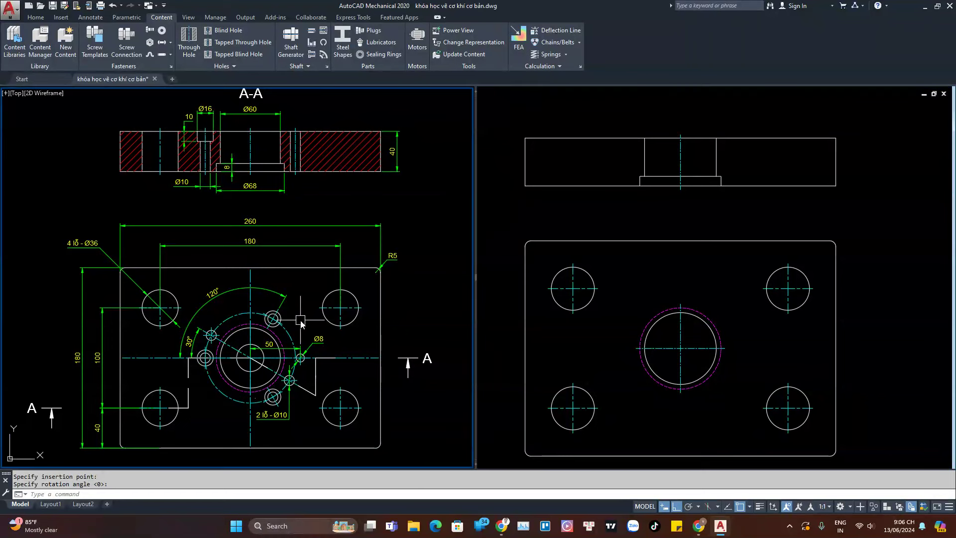
{"action": "left_click", "coordinate": [293, 337]}
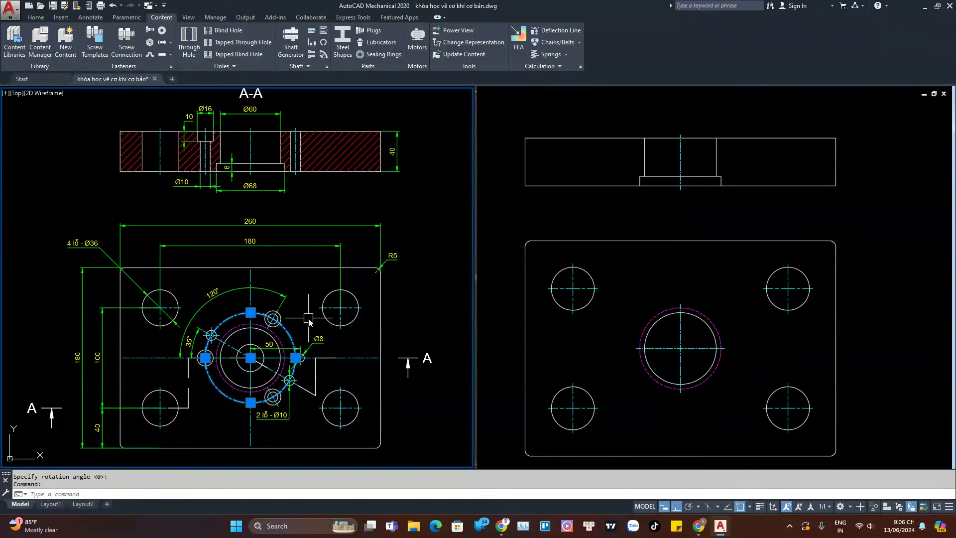
{"action": "key", "text": "Escape"}
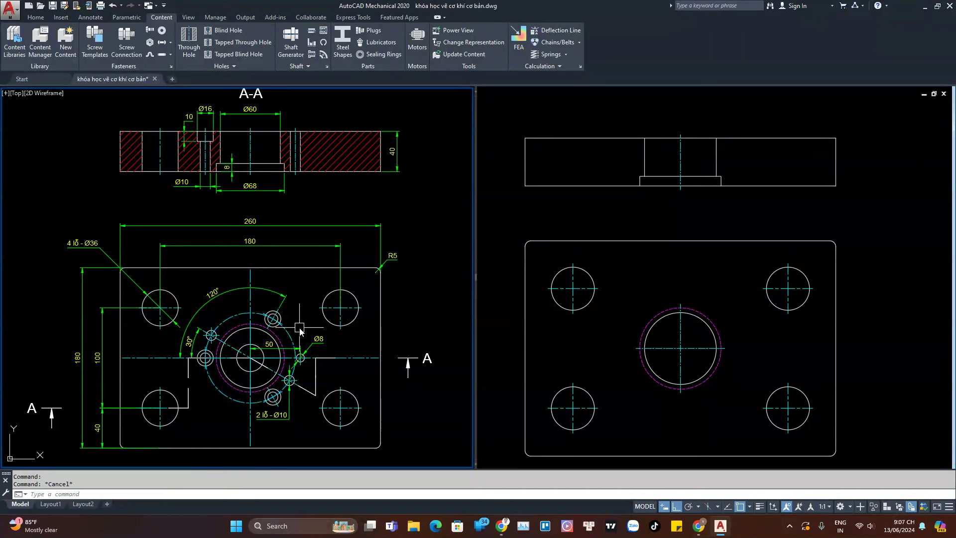
{"action": "key", "text": "Escape"}
{"action": "type", "text": "d"}
{"action": "key", "text": "Return"}
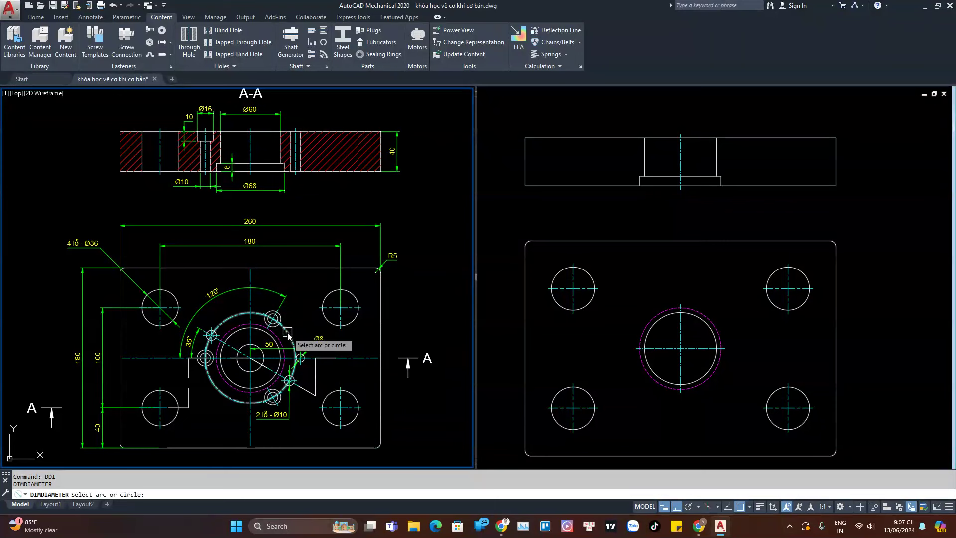
{"action": "left_click", "coordinate": [294, 329]}
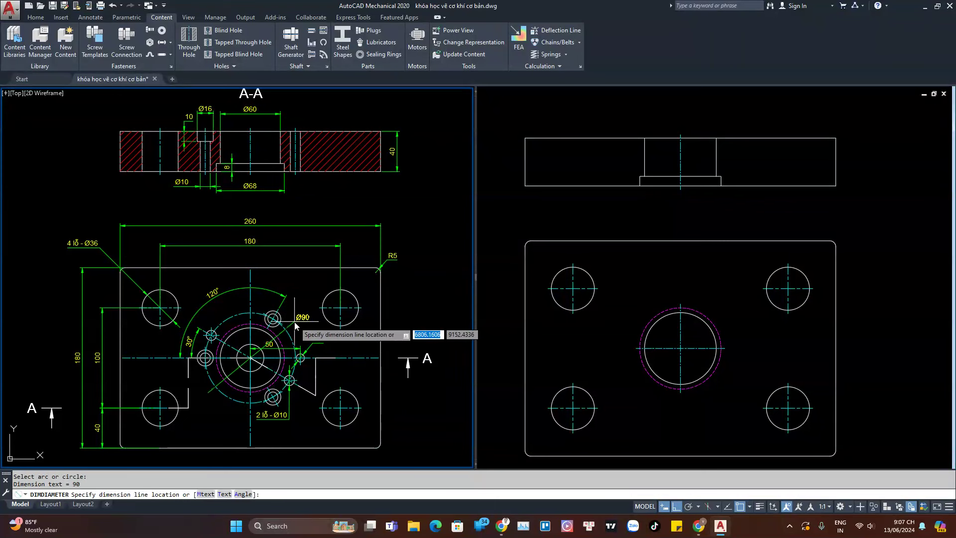
{"action": "left_click", "coordinate": [294, 326]}
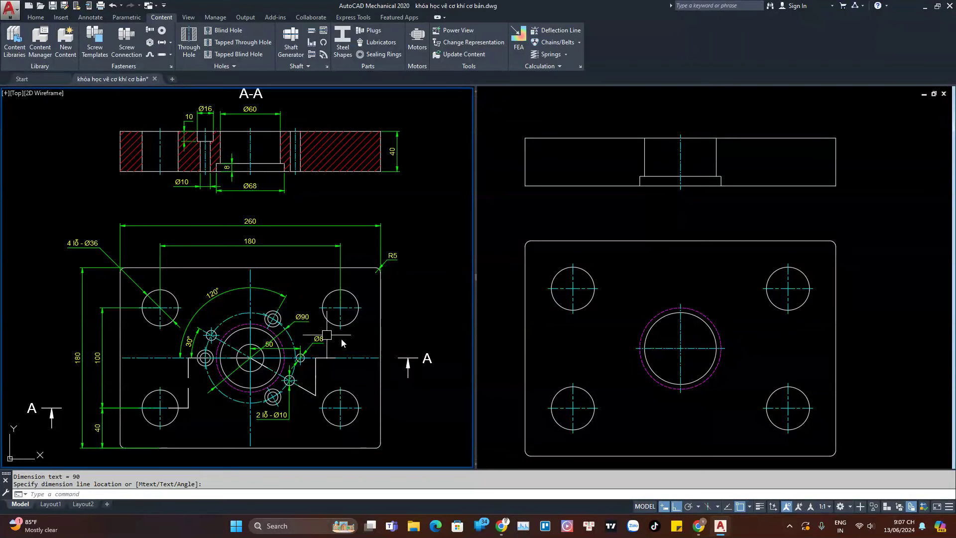
- Draw a radius-45 circle centred on the central hole in the right-hand plate view
{"action": "left_click", "coordinate": [598, 353]}
{"action": "type", "text": "c"}
{"action": "key", "text": "Return"}
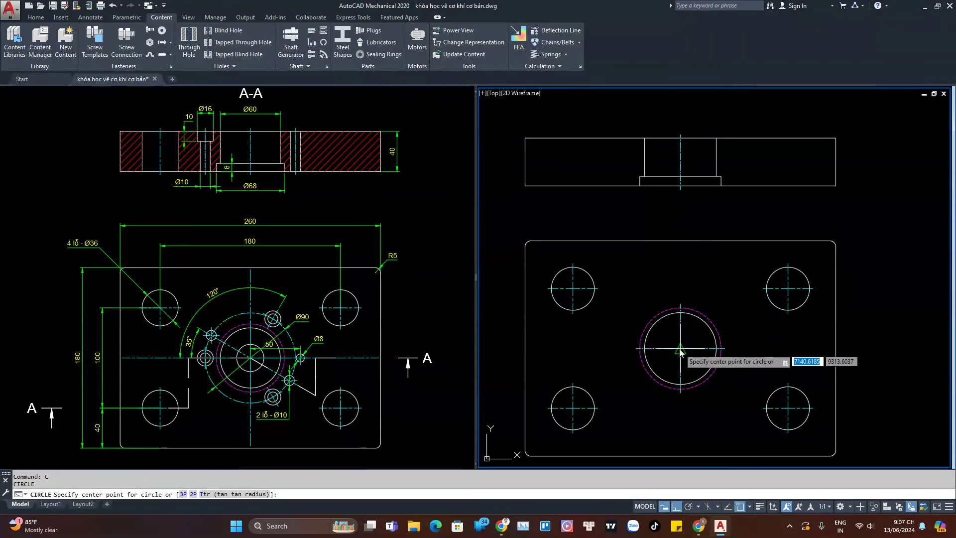
{"action": "left_click", "coordinate": [680, 348]}
{"action": "type", "text": "4541"}
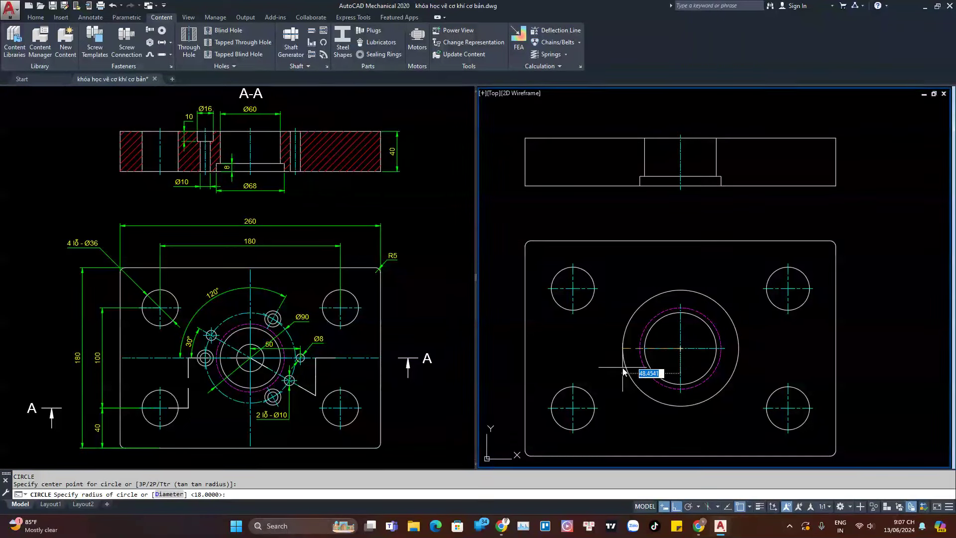
{"action": "key", "text": "Return"}
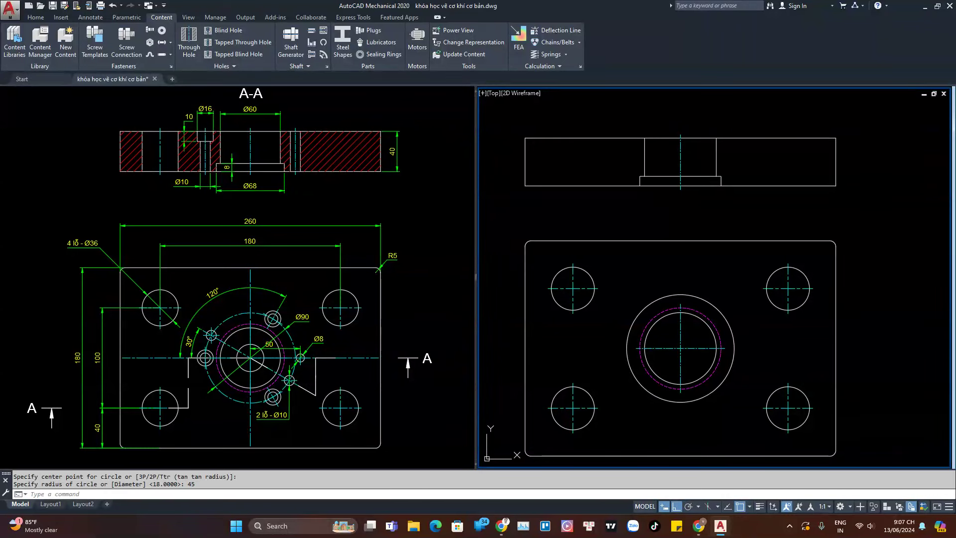
- Match the R45 circle to a hole centre line's dash-dot style
{"action": "type", "text": "ma"}
{"action": "key", "text": "Return"}
{"action": "left_click", "coordinate": [572, 299]}
{"action": "left_click", "coordinate": [643, 312]}
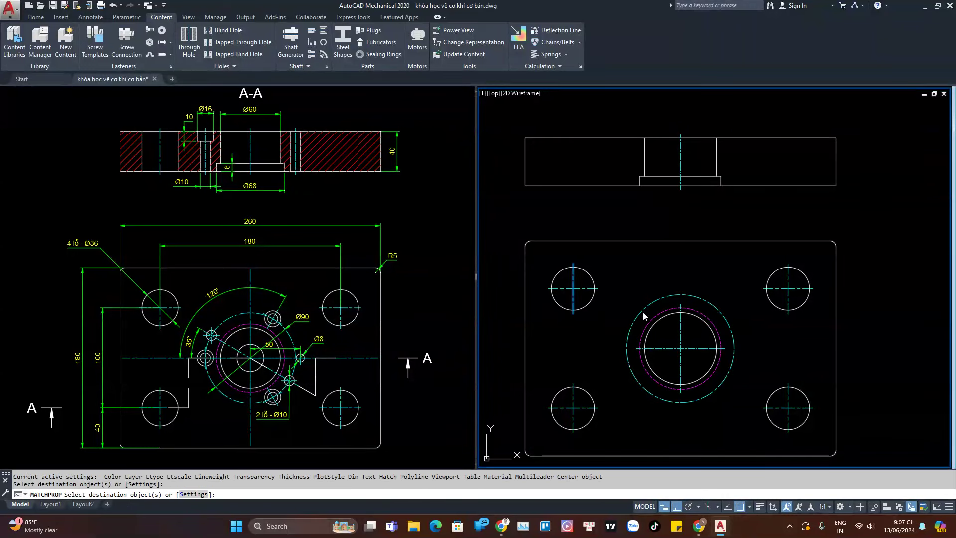
{"action": "key", "text": "Escape"}
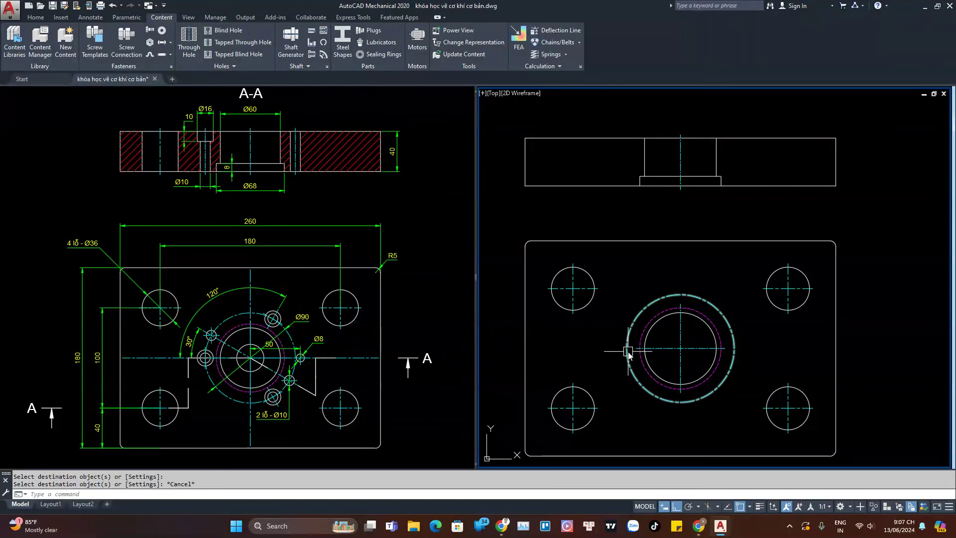
- Copy the inner stepped profile to a spot further left in the upper view
{"action": "left_click", "coordinate": [658, 181]}
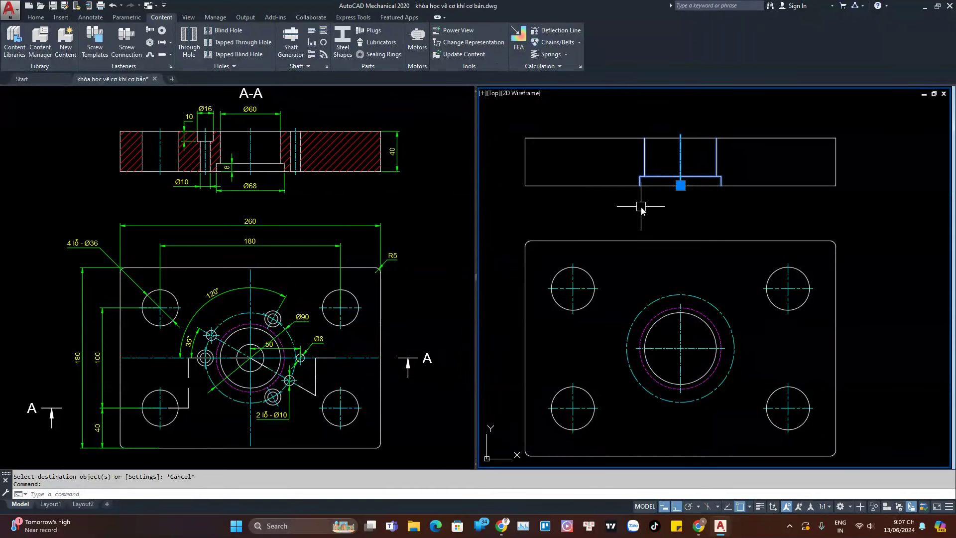
{"action": "type", "text": "Co"}
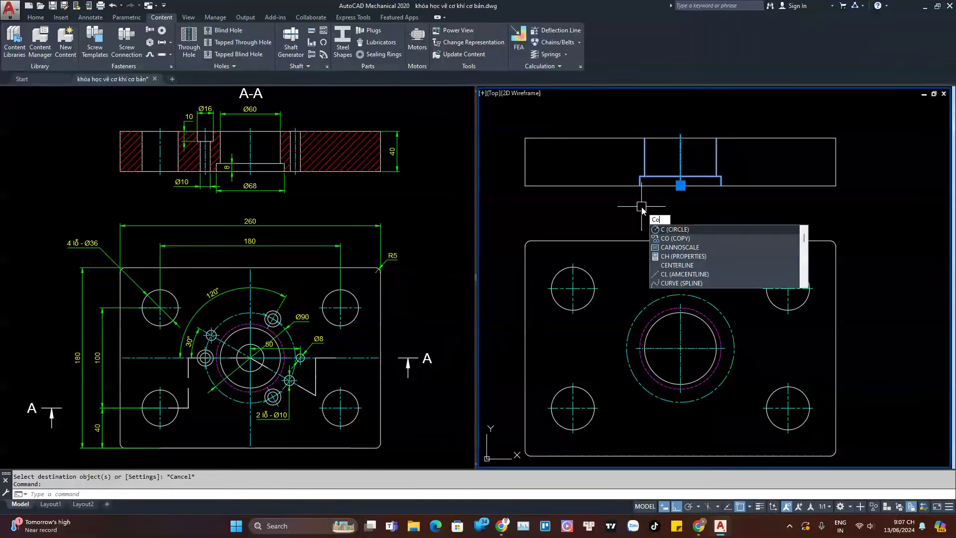
{"action": "key", "text": "Return"}
{"action": "left_click", "coordinate": [656, 211]}
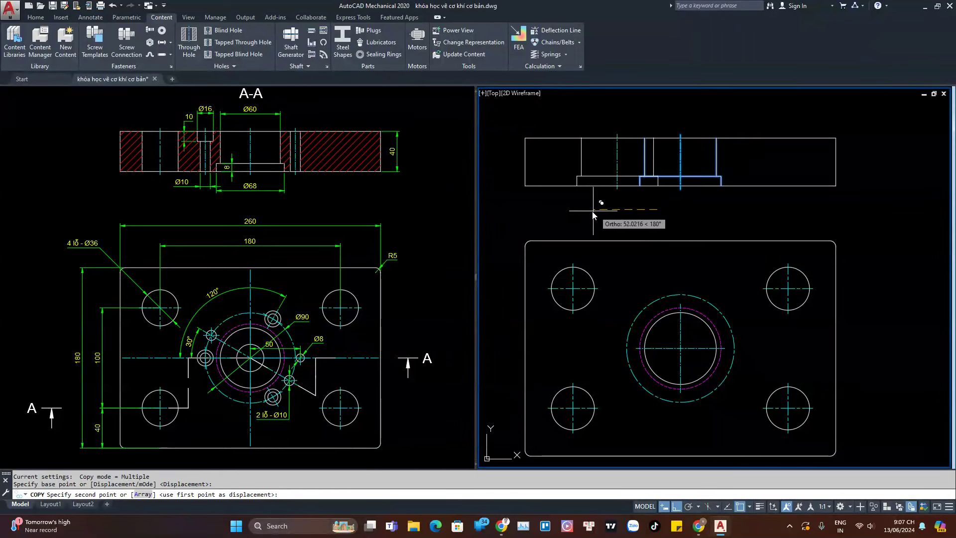
{"action": "left_click", "coordinate": [558, 215]}
{"action": "key", "text": "Escape"}
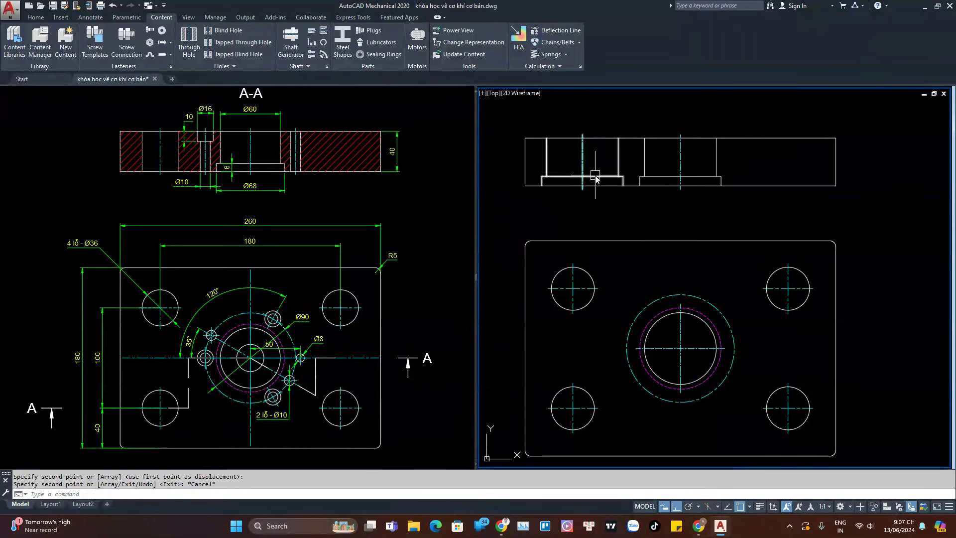
- Edit the copied counterbore to diameter 16 and depth 10
{"action": "double_click", "coordinate": [596, 177]}
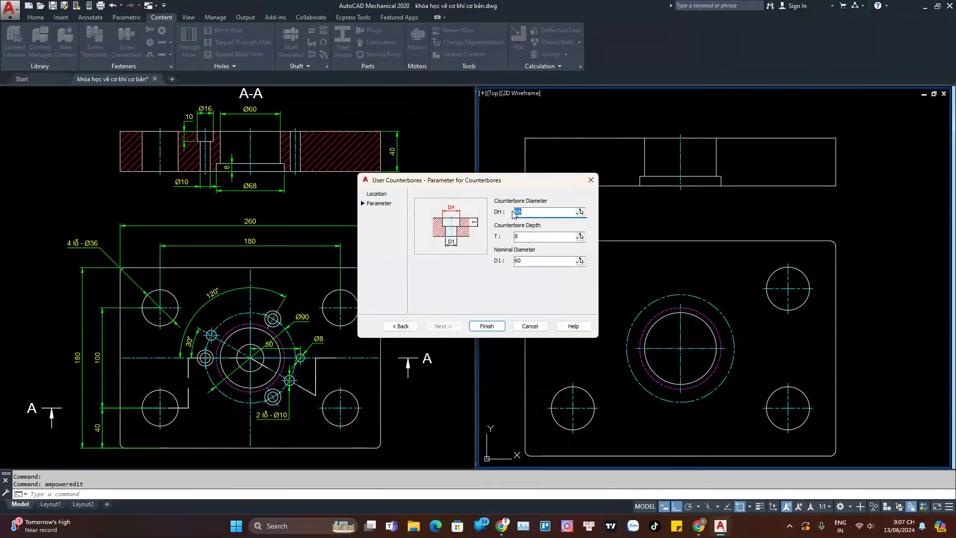
{"action": "type", "text": "16"}
{"action": "key", "text": "Tab"}
{"action": "type", "text": "10"}
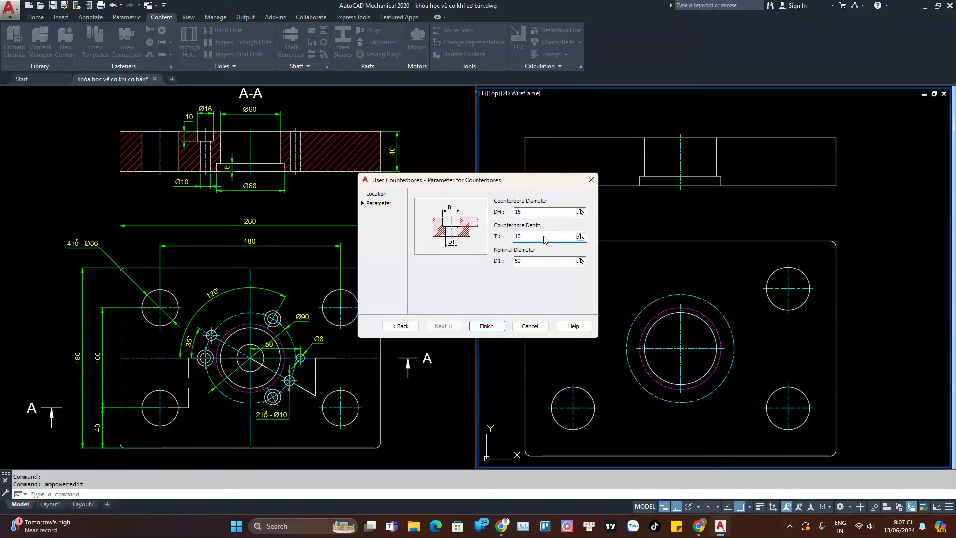
{"action": "key", "text": "Tab"}
{"action": "left_click", "coordinate": [487, 326]}
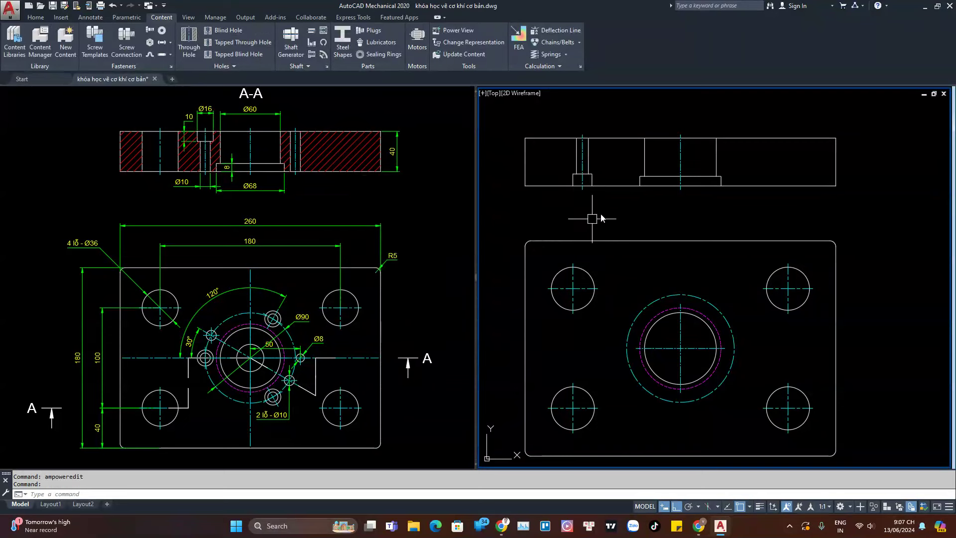
- Draw a projection line from the Ø90 circle's left quadrant and move the counterbore onto it
{"action": "left_click", "coordinate": [599, 173]}
{"action": "type", "text": "l"}
{"action": "key", "text": "Return"}
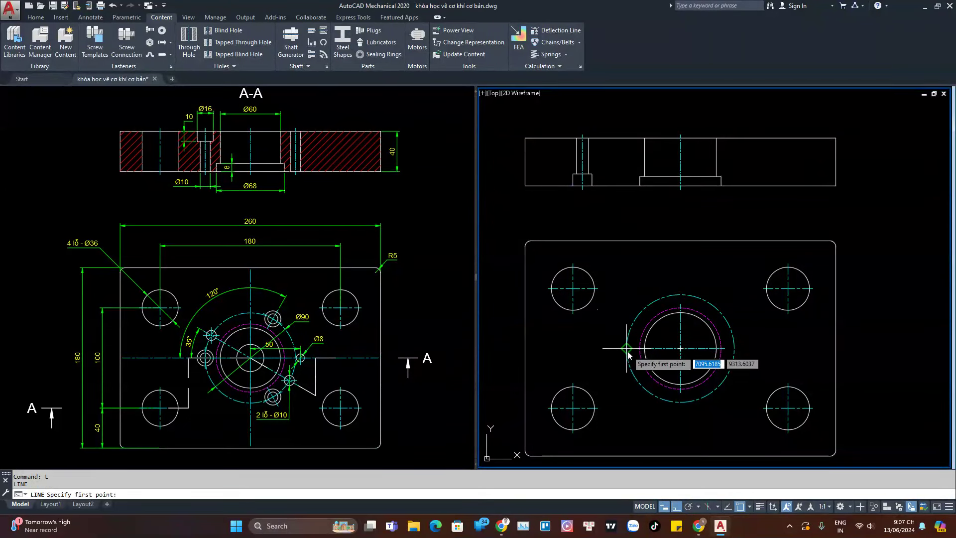
{"action": "left_click", "coordinate": [627, 348]}
{"action": "key", "text": "Escape"}
{"action": "left_click", "coordinate": [579, 181]}
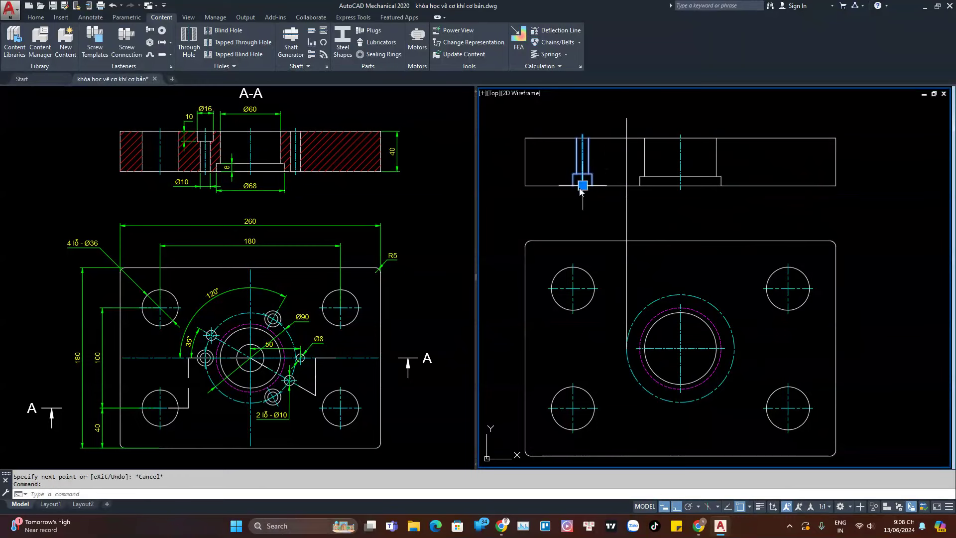
{"action": "left_click", "coordinate": [626, 189]}
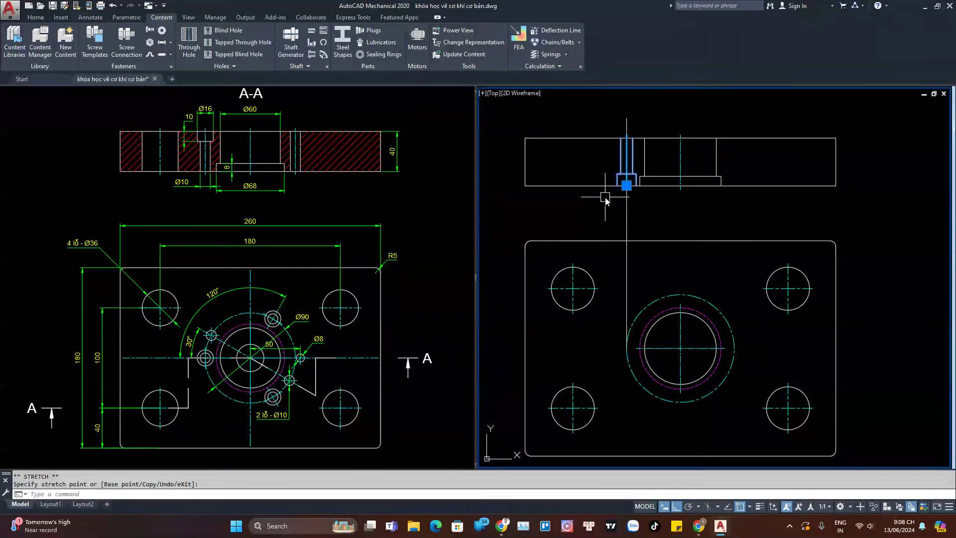
- Mirror the counterbore to open from the top edge, removing the original, and erase the projection line
{"action": "type", "text": "mi"}
{"action": "key", "text": "Return"}
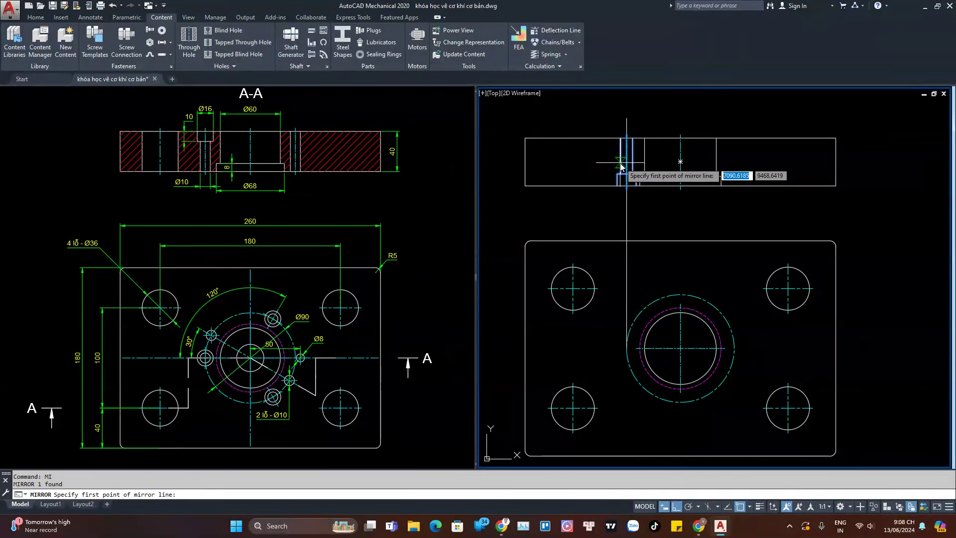
{"action": "left_click", "coordinate": [623, 157]}
{"action": "type", "text": "Y"}
{"action": "key", "text": "Return"}
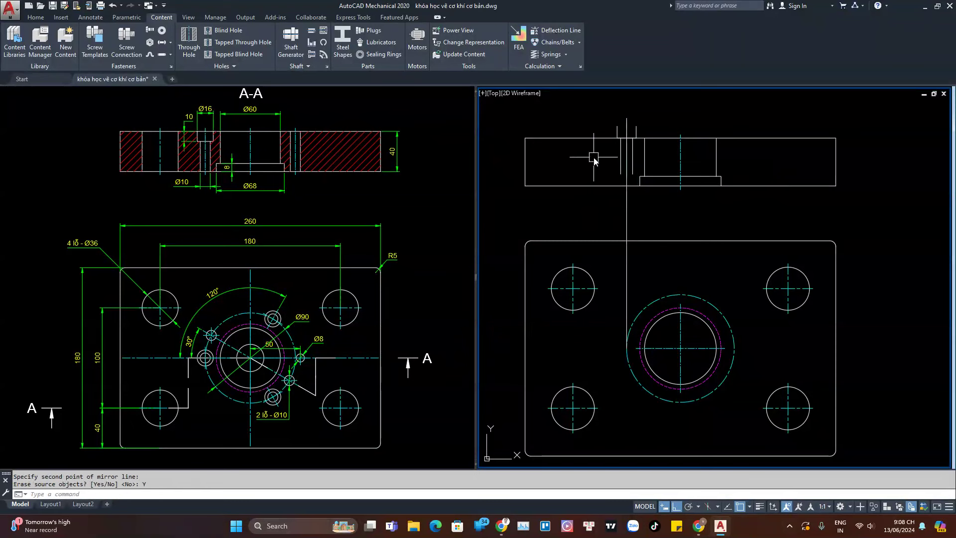
{"action": "left_click", "coordinate": [621, 159]}
{"action": "left_click", "coordinate": [627, 138]}
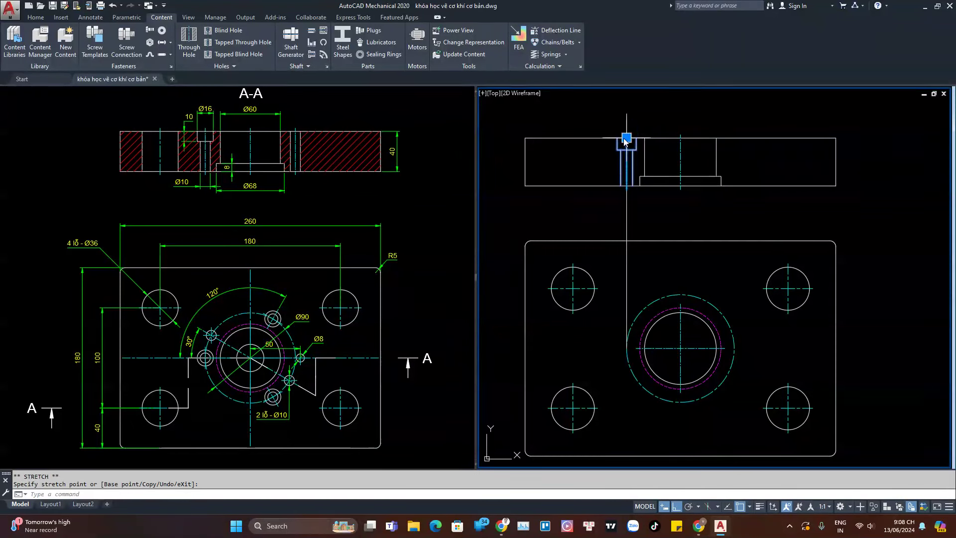
{"action": "key", "text": "Escape"}
{"action": "key", "text": "Escape"}
{"action": "left_click", "coordinate": [628, 215]}
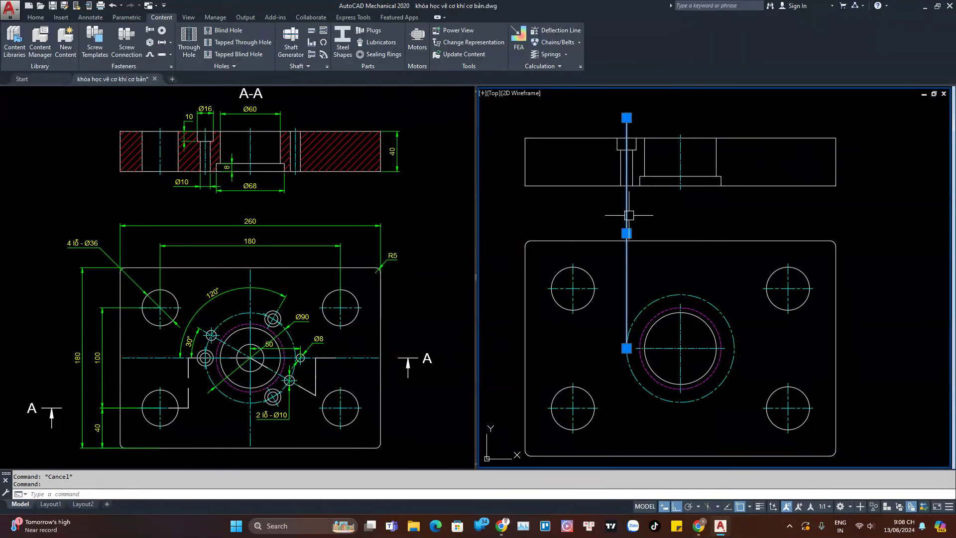
{"action": "type", "text": "E"}
{"action": "key", "text": "Return"}
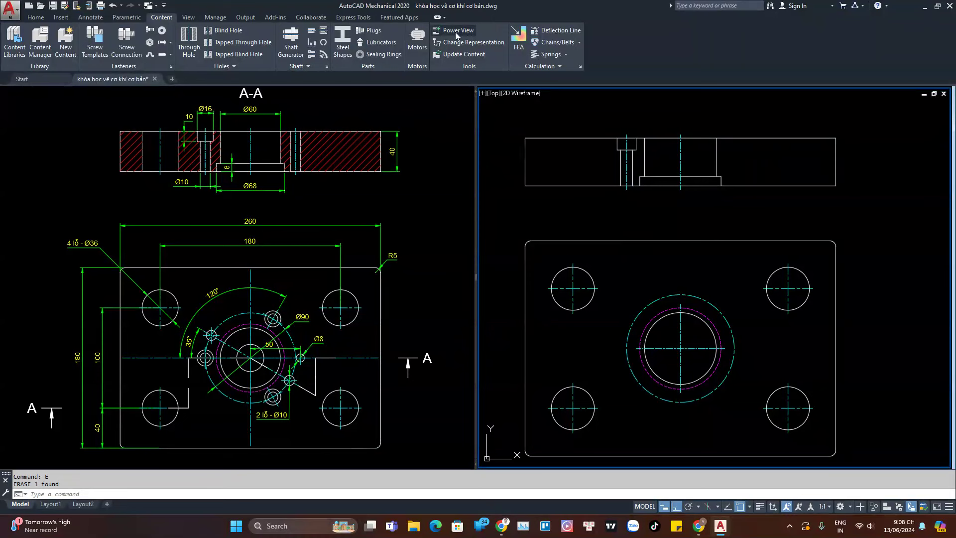
- Generate the counterbore's User Counterbores Top view at the Ø90 circle's left quadrant, rotation 0
{"action": "left_click", "coordinate": [456, 31]}
{"action": "left_click", "coordinate": [634, 173]}
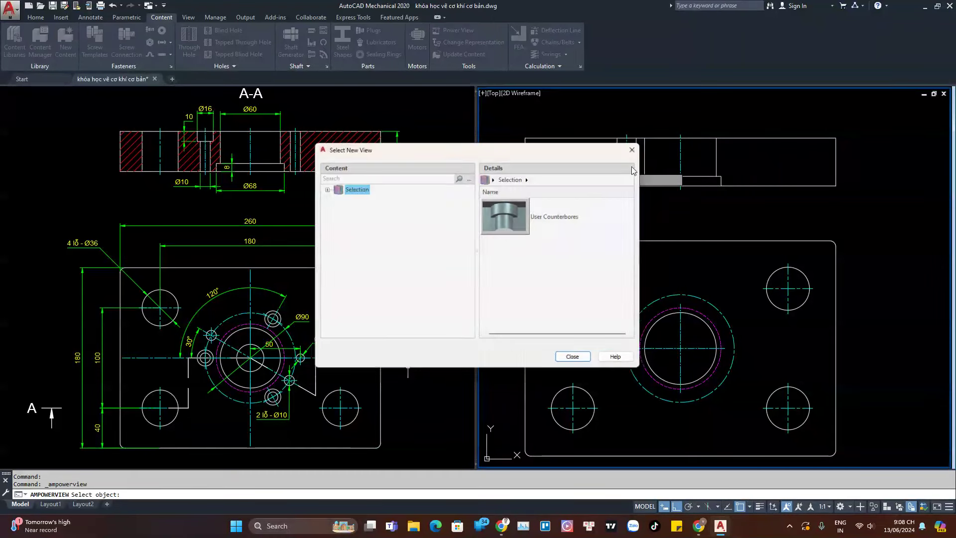
{"action": "double_click", "coordinate": [513, 217]}
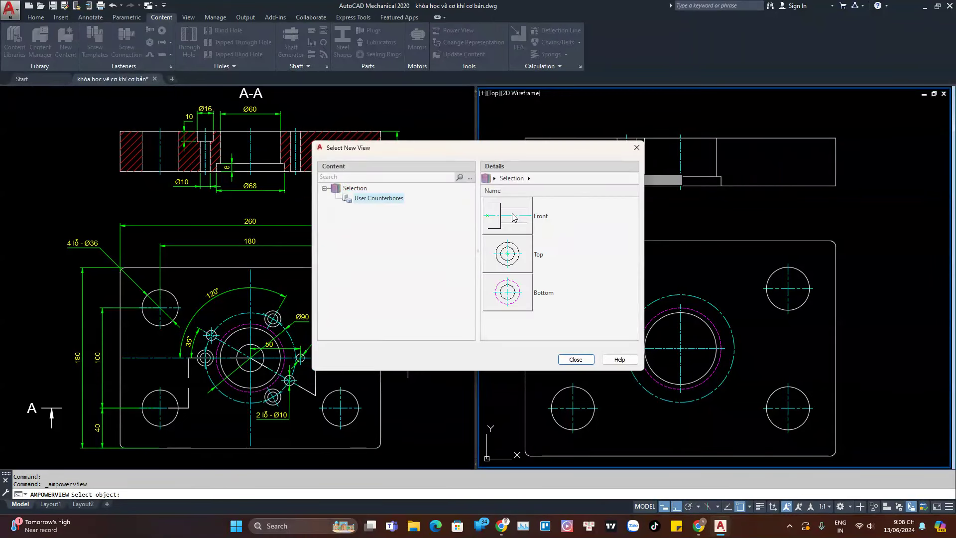
{"action": "double_click", "coordinate": [515, 257]}
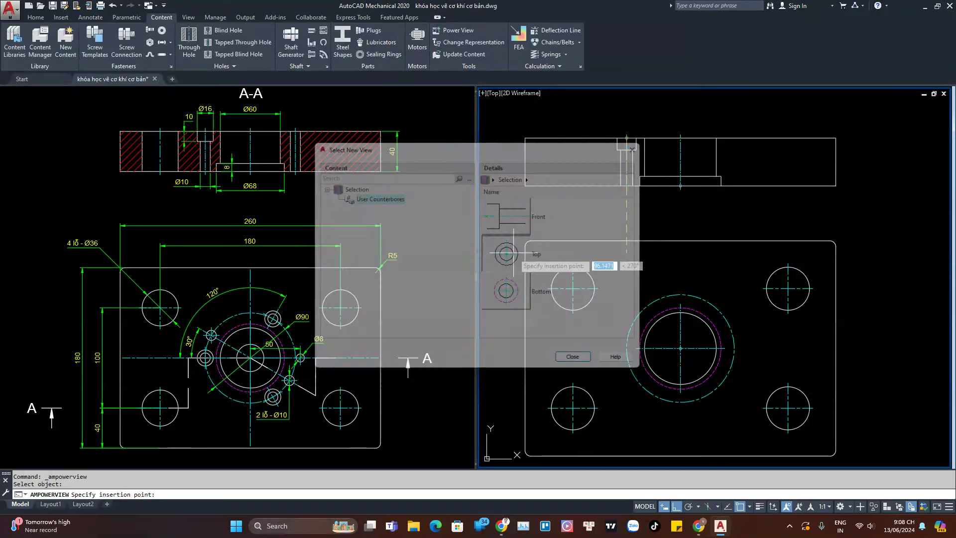
{"action": "left_click", "coordinate": [627, 349]}
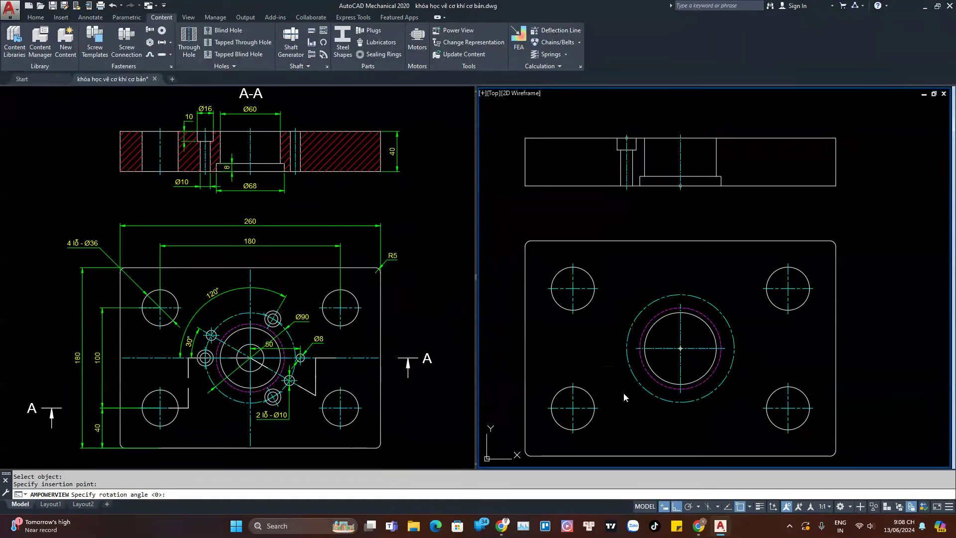
{"action": "key", "text": "Return"}
{"action": "scroll", "coordinate": [629, 356], "scroll_direction": "up", "scroll_amount": 2}
{"action": "key", "text": "Return"}
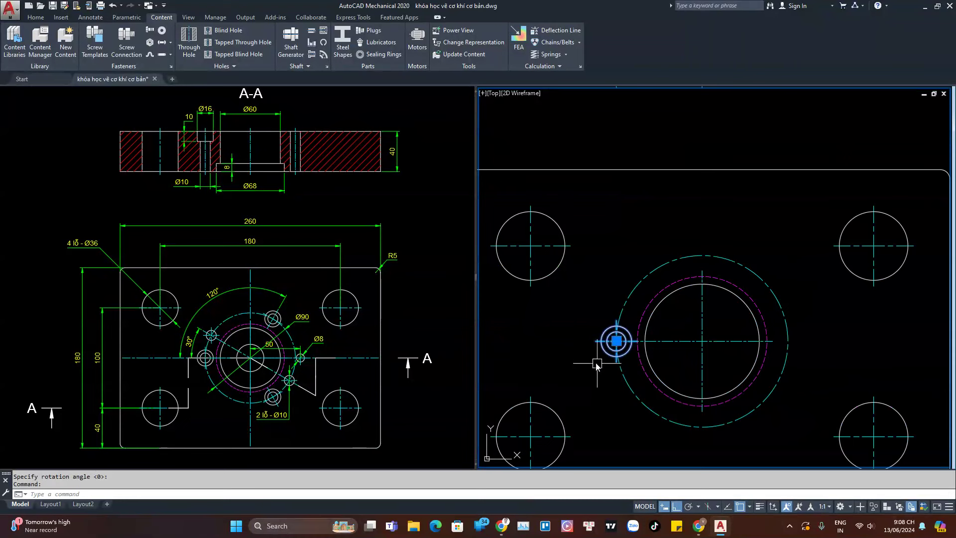
{"action": "scroll", "coordinate": [531, 344], "scroll_direction": "down", "scroll_amount": 2}
{"action": "key", "text": "Escape"}
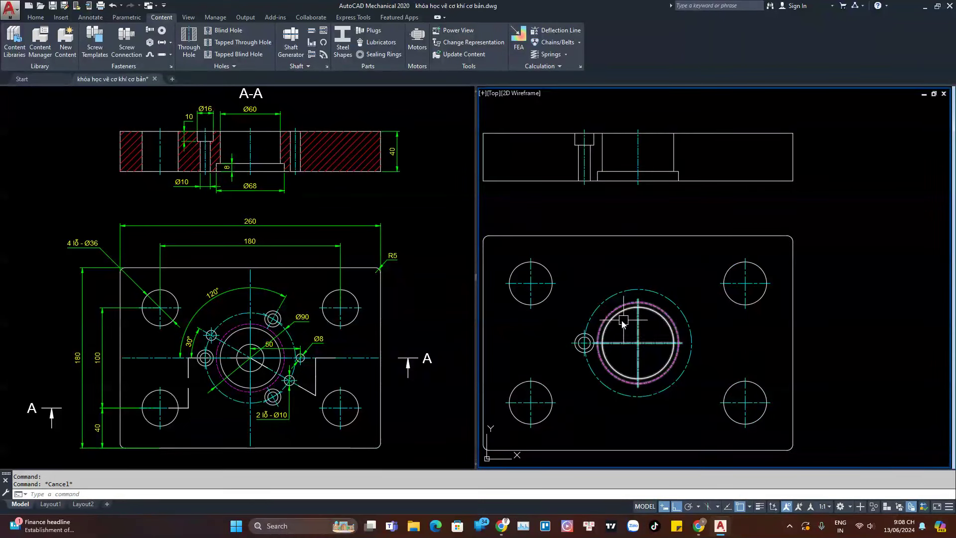
- Begin an array and select the counterbore's plan-view circles
{"action": "type", "text": "ar"}
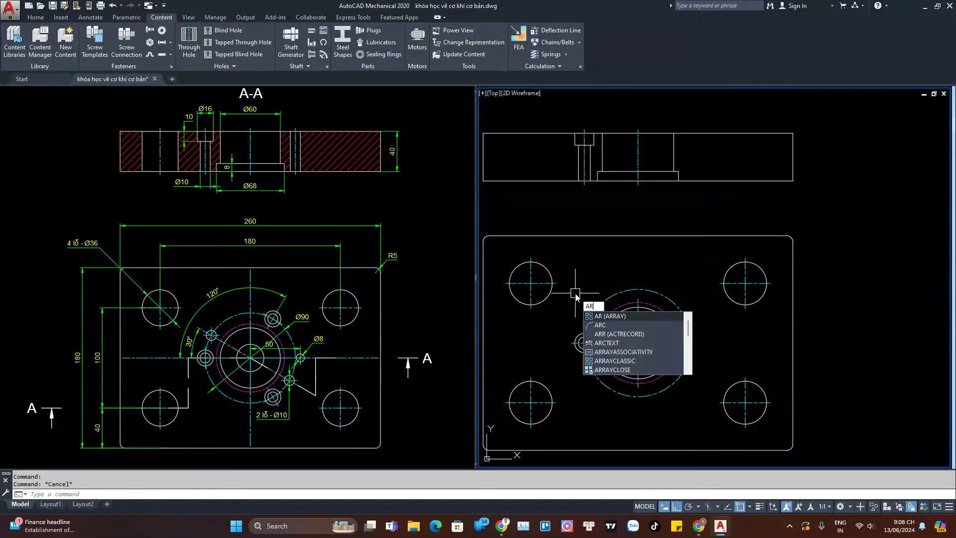
{"action": "key", "text": "Return"}
{"action": "left_click", "coordinate": [575, 337]}
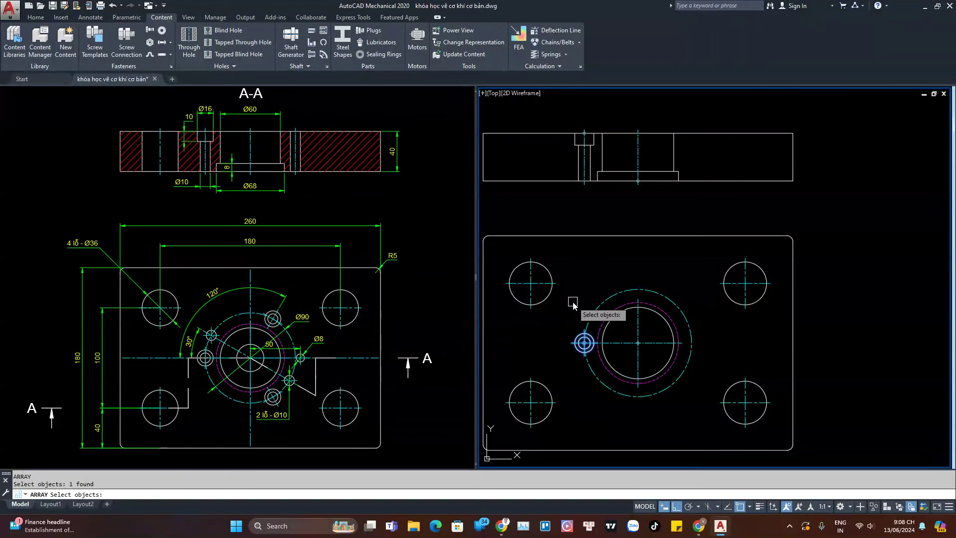
- Make it a polar array of 3 items around the central hole centre
{"action": "key", "text": "Return"}
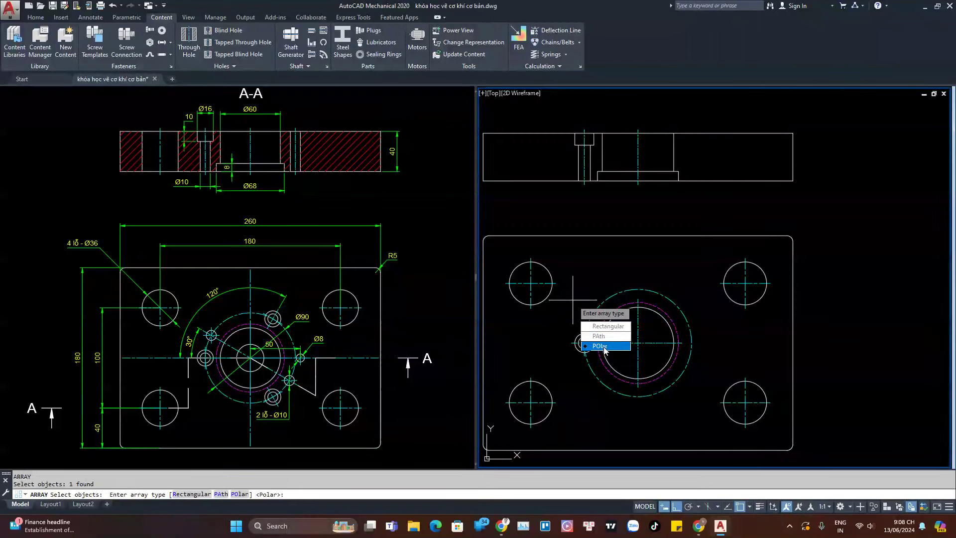
{"action": "left_click", "coordinate": [605, 346]}
{"action": "left_click", "coordinate": [638, 343]}
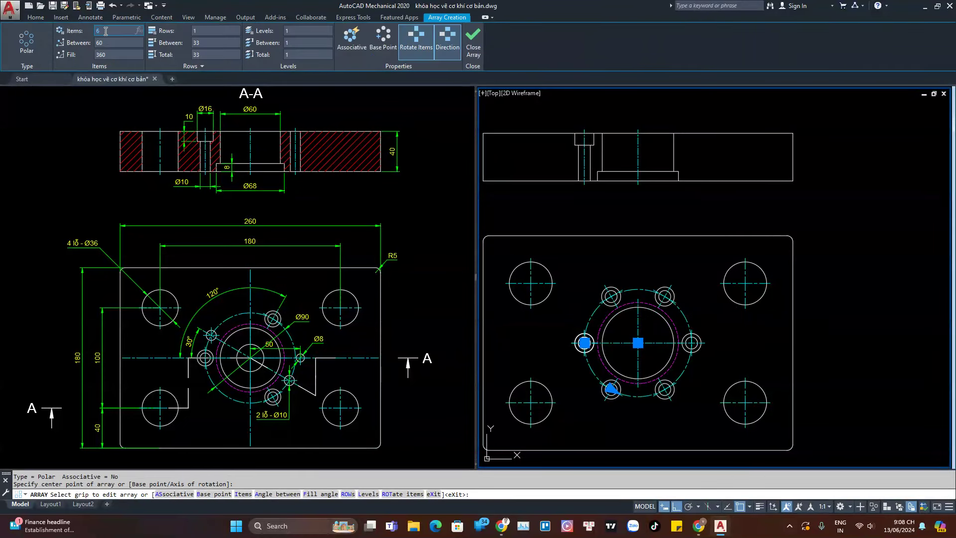
{"action": "type", "text": "3"}
{"action": "key", "text": "Return"}
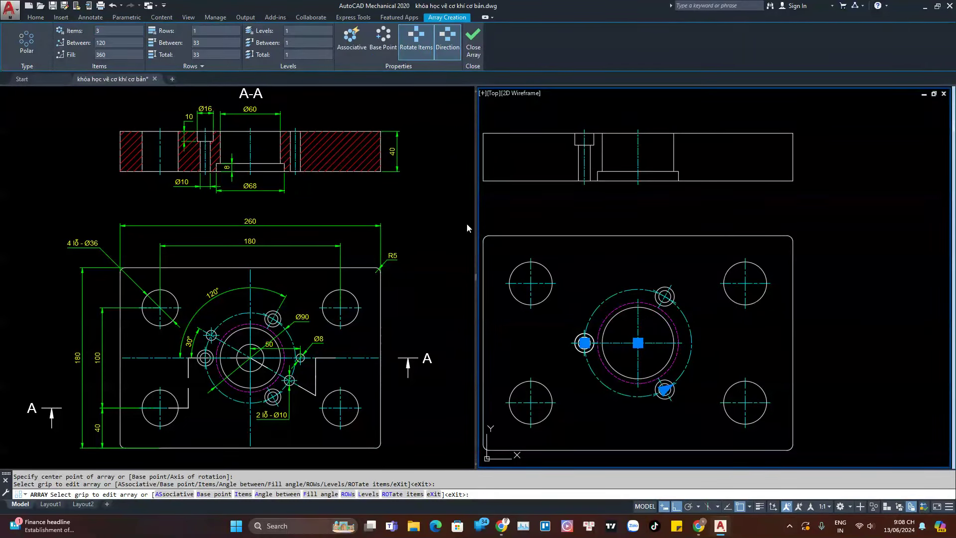
{"action": "key", "text": "Return"}
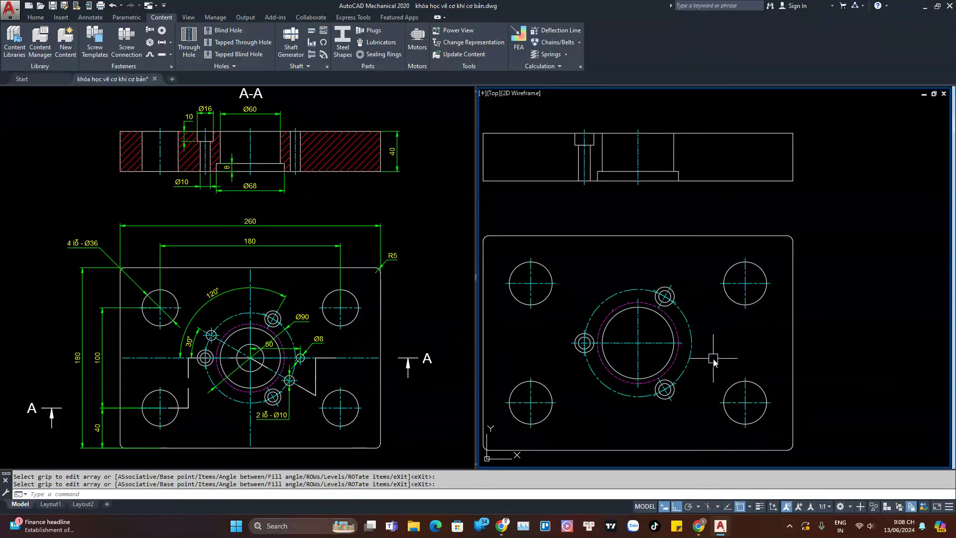
- Draw a radial line at 30° from the bolt-circle centre
{"action": "type", "text": "l"}
{"action": "key", "text": "Return"}
{"action": "left_click", "coordinate": [638, 343]}
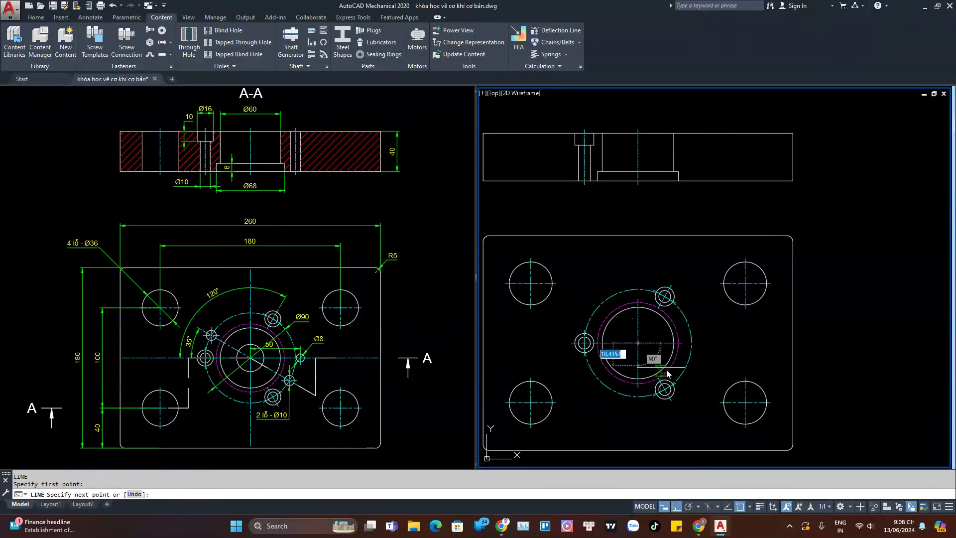
{"action": "key", "text": "F8"}
{"action": "scroll", "coordinate": [697, 378], "scroll_direction": "up", "scroll_amount": 2}
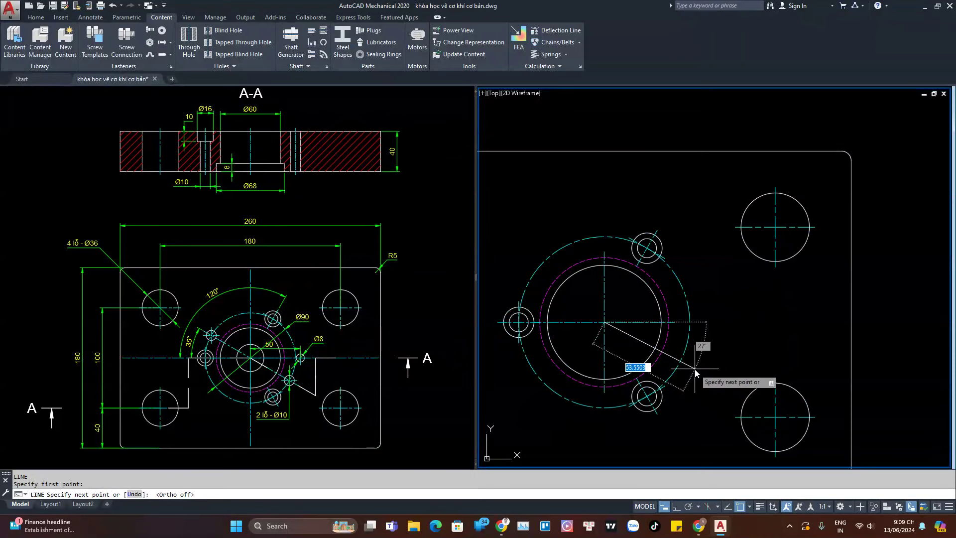
{"action": "key", "text": "Tab"}
{"action": "type", "text": "30"}
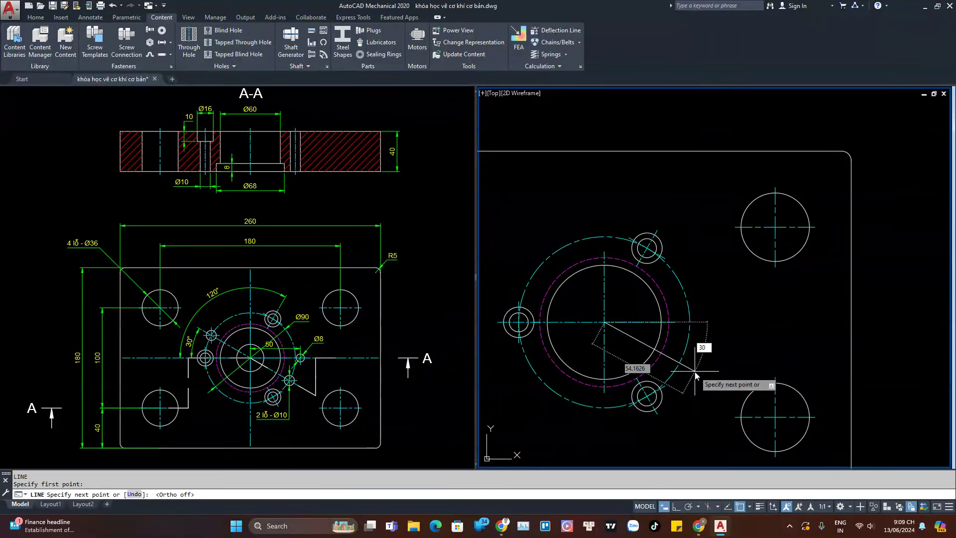
{"action": "key", "text": "Return"}
{"action": "key", "text": "Escape"}
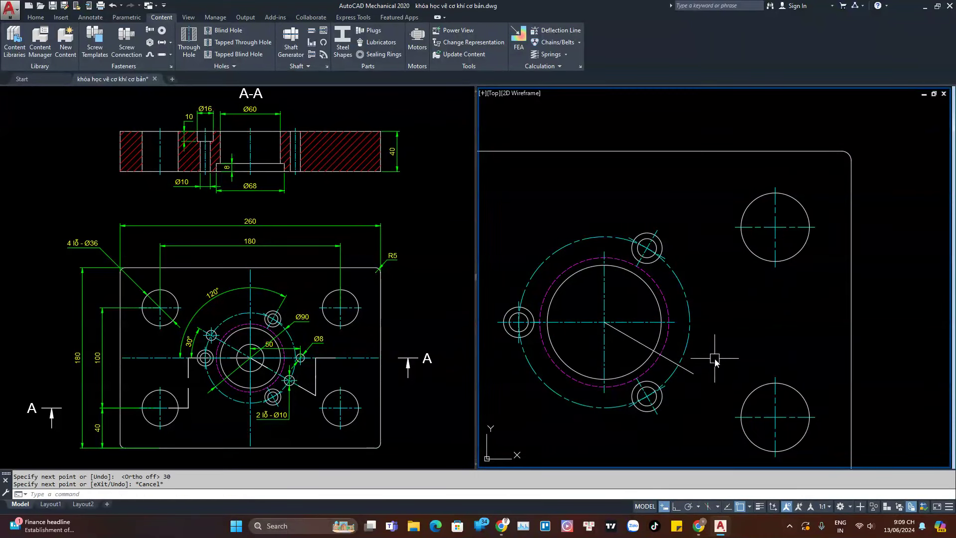
{"action": "type", "text": "ma"}
- Give the 30° line the dashed bolt-circle centerline style
{"action": "key", "text": "Return"}
{"action": "left_click", "coordinate": [688, 342]}
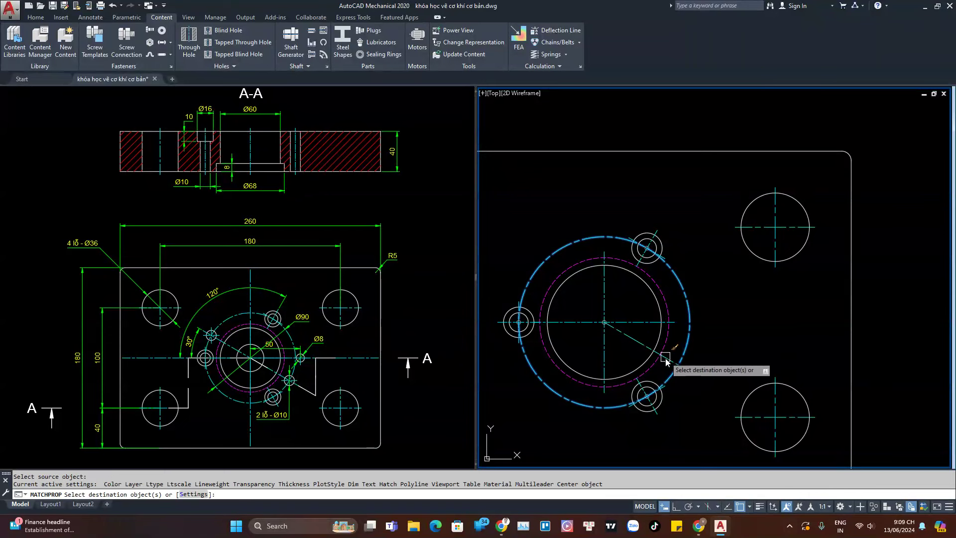
{"action": "left_click", "coordinate": [670, 359]}
{"action": "key", "text": "Escape"}
{"action": "middle_click_drag", "start_coordinate": [691, 356], "coordinate": [678, 352]}
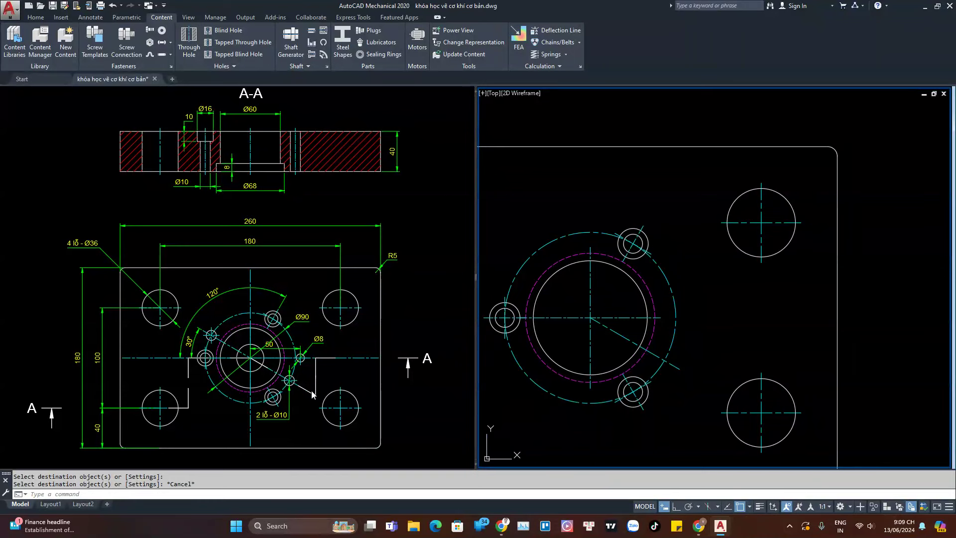
- Draw a vertical projection line from the bolt circle's quadrant up above the side view
{"action": "type", "text": "l"}
{"action": "key", "text": "Return"}
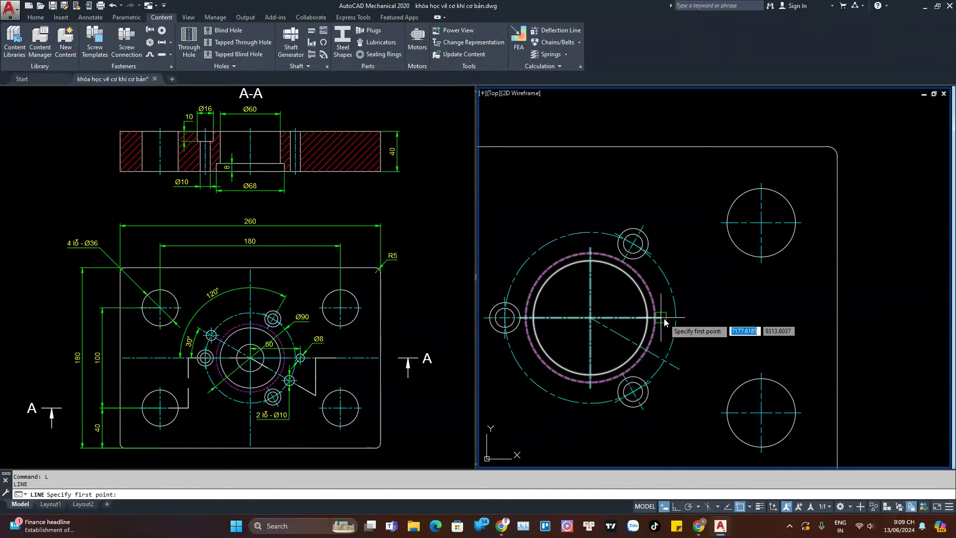
{"action": "left_click", "coordinate": [675, 318]}
{"action": "scroll", "coordinate": [677, 323], "scroll_direction": "down", "scroll_amount": 5}
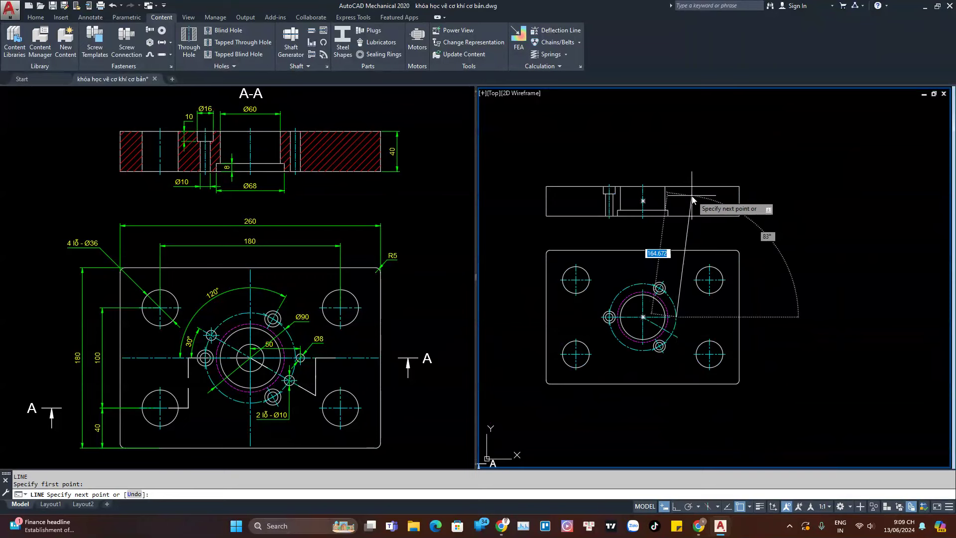
{"action": "key", "text": "F8"}
{"action": "scroll", "coordinate": [687, 189], "scroll_direction": "up", "scroll_amount": 2}
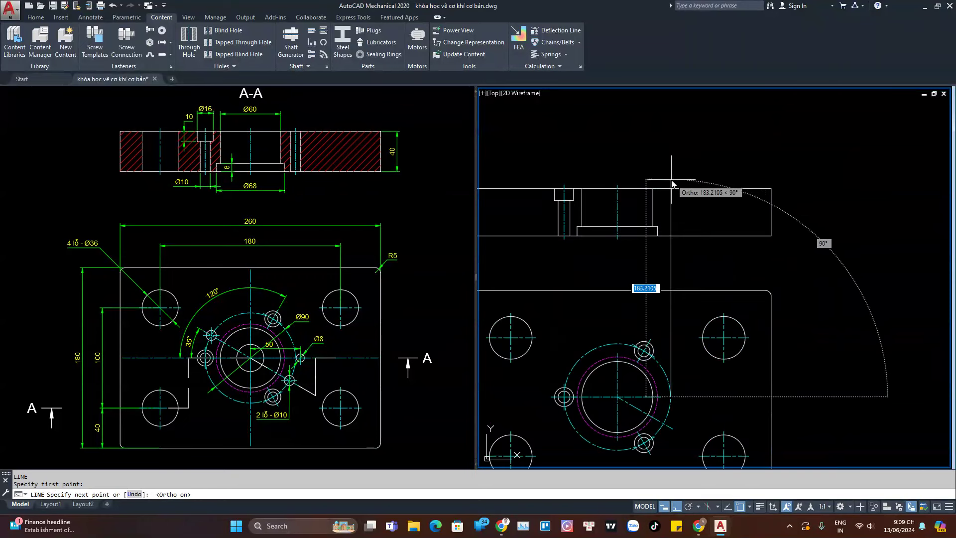
{"action": "left_click", "coordinate": [672, 176]}
{"action": "key", "text": "Escape"}
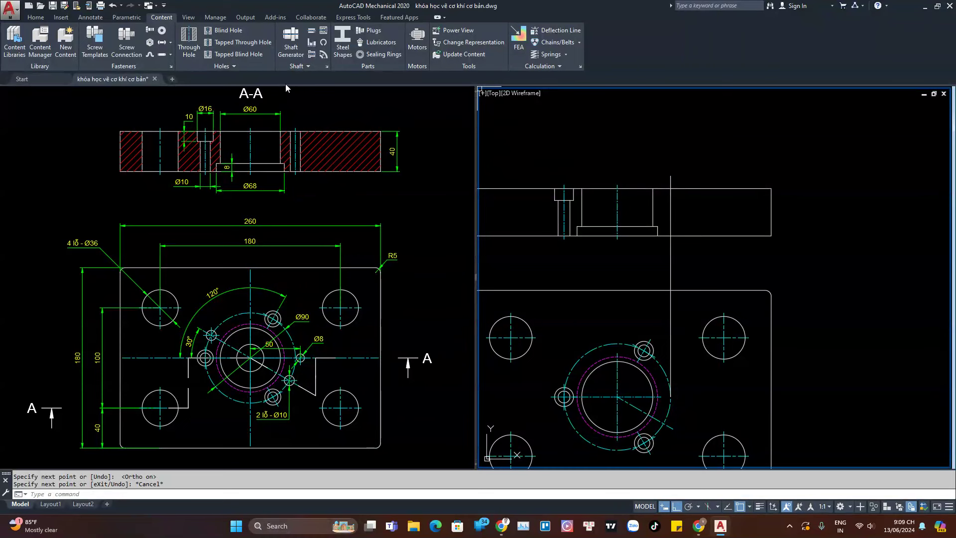
- Insert a Blind Hole Metric, Ø10 and 40 deep, on the side view's top edge at the projection line
{"action": "left_click", "coordinate": [225, 32]}
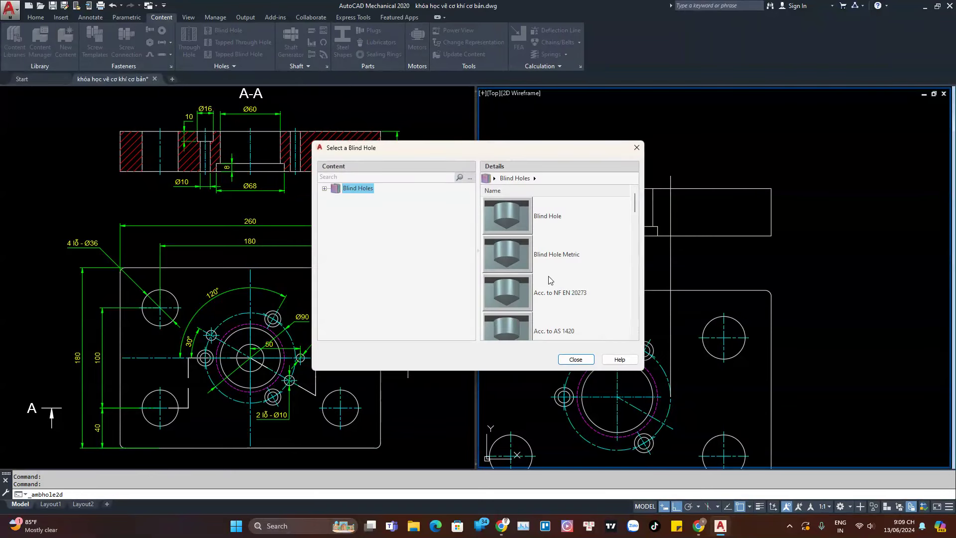
{"action": "double_click", "coordinate": [508, 256]}
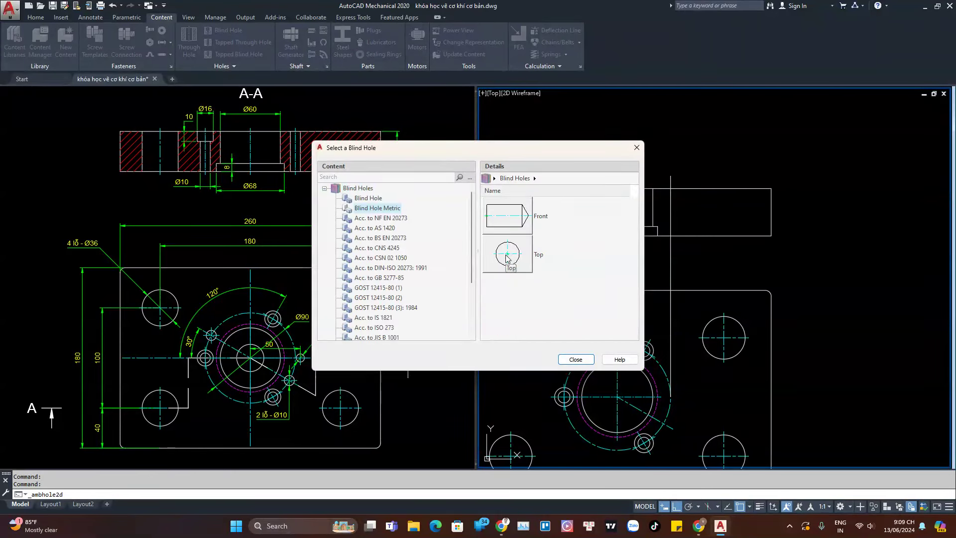
{"action": "left_click", "coordinate": [515, 220]}
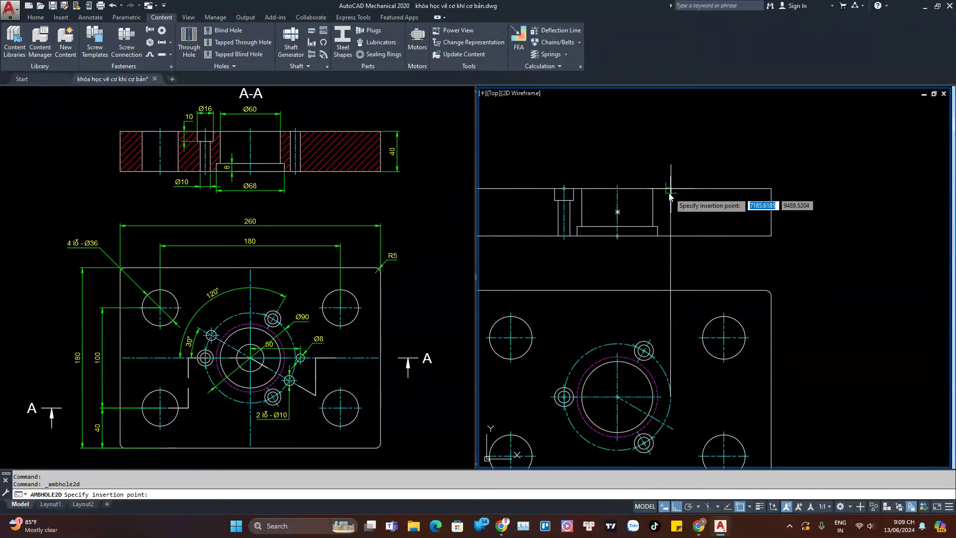
{"action": "left_click", "coordinate": [669, 189]}
{"action": "left_click", "coordinate": [671, 238]}
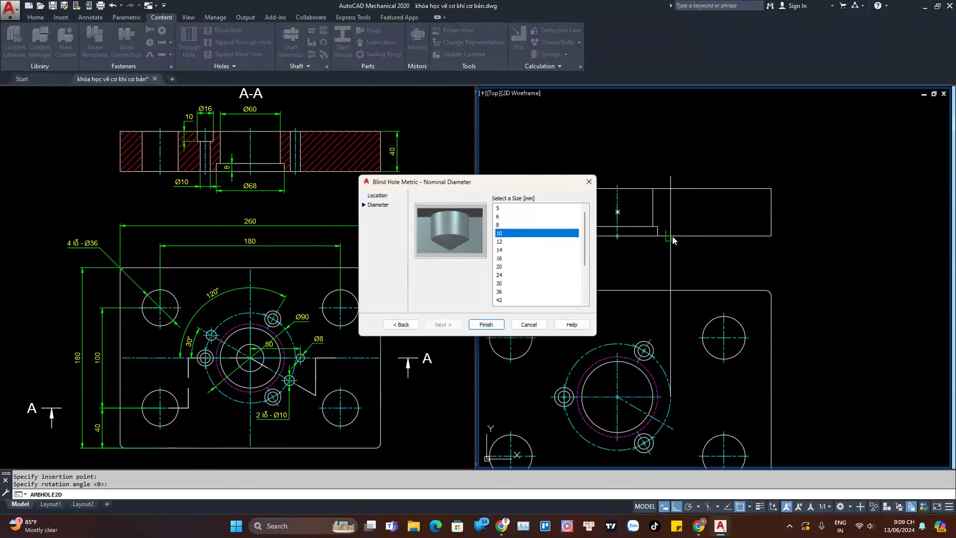
{"action": "left_click", "coordinate": [487, 326]}
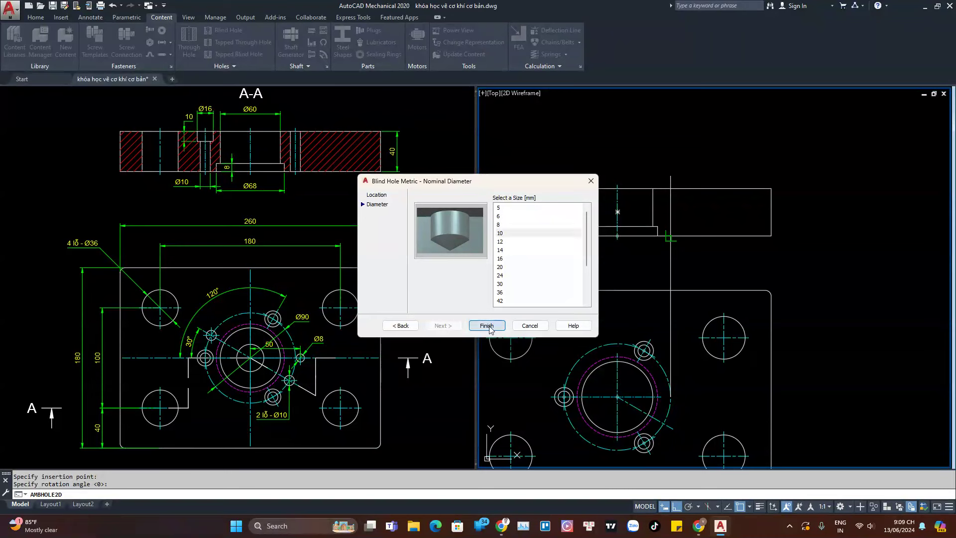
{"action": "scroll", "coordinate": [673, 234], "scroll_direction": "up", "scroll_amount": 4}
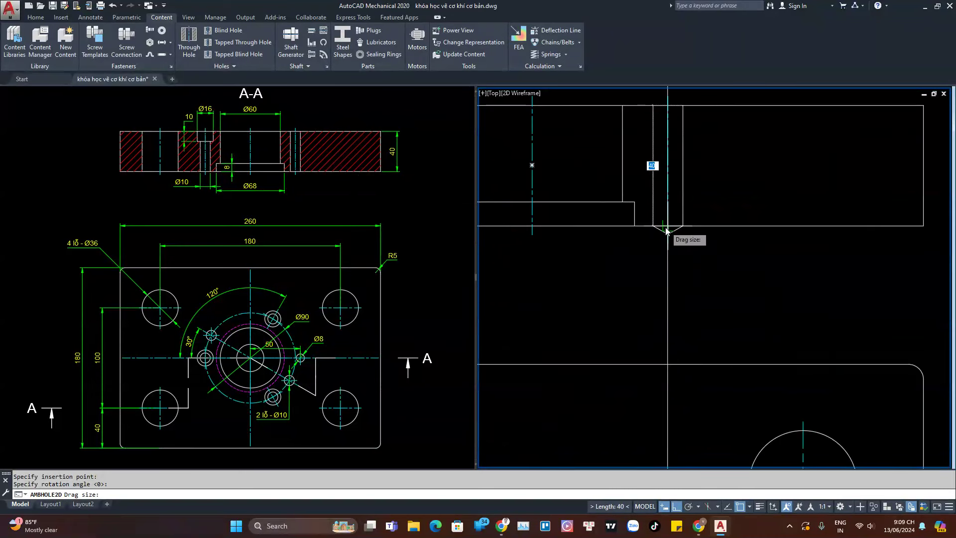
{"action": "left_click", "coordinate": [666, 233]}
{"action": "scroll", "coordinate": [684, 249], "scroll_direction": "down", "scroll_amount": 3}
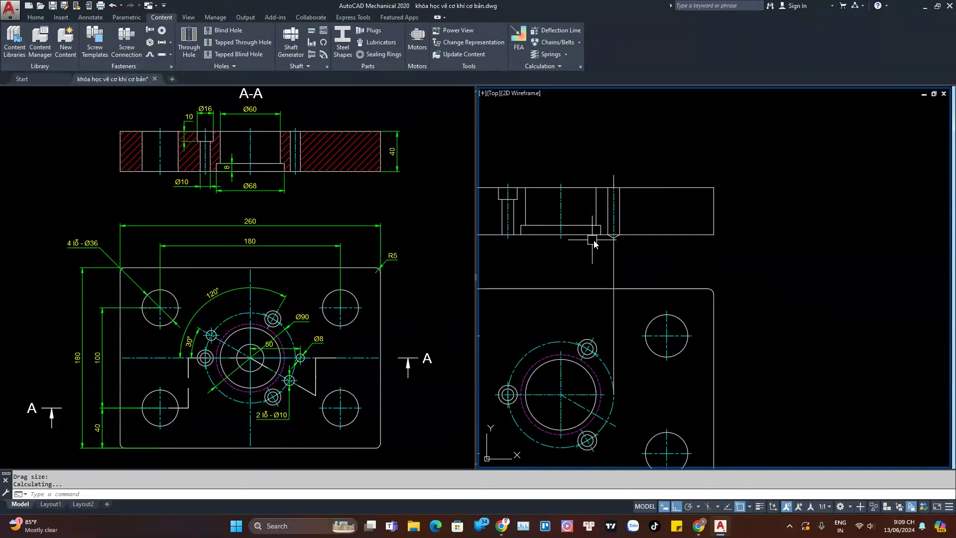
{"action": "scroll", "coordinate": [614, 243], "scroll_direction": "up", "scroll_amount": 3}
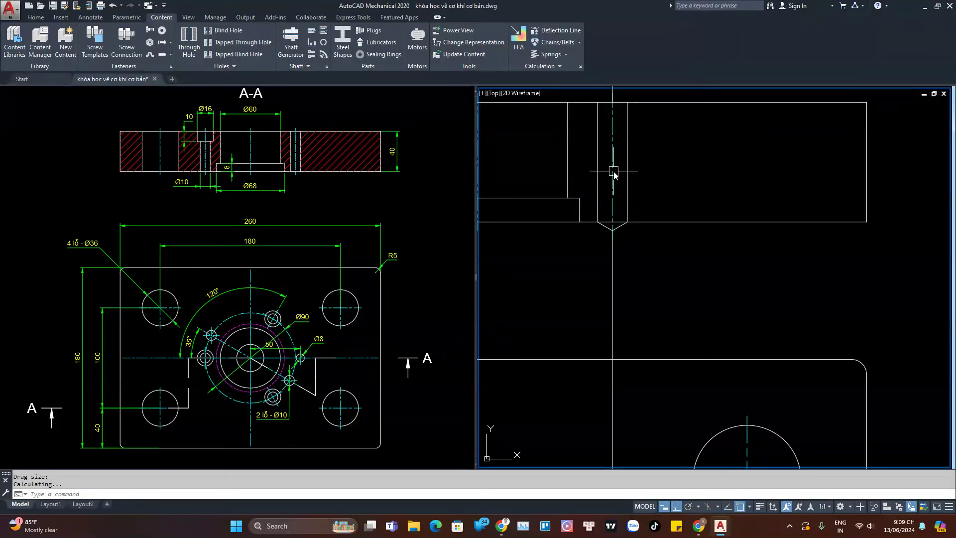
{"action": "scroll", "coordinate": [613, 181], "scroll_direction": "down", "scroll_amount": 4}
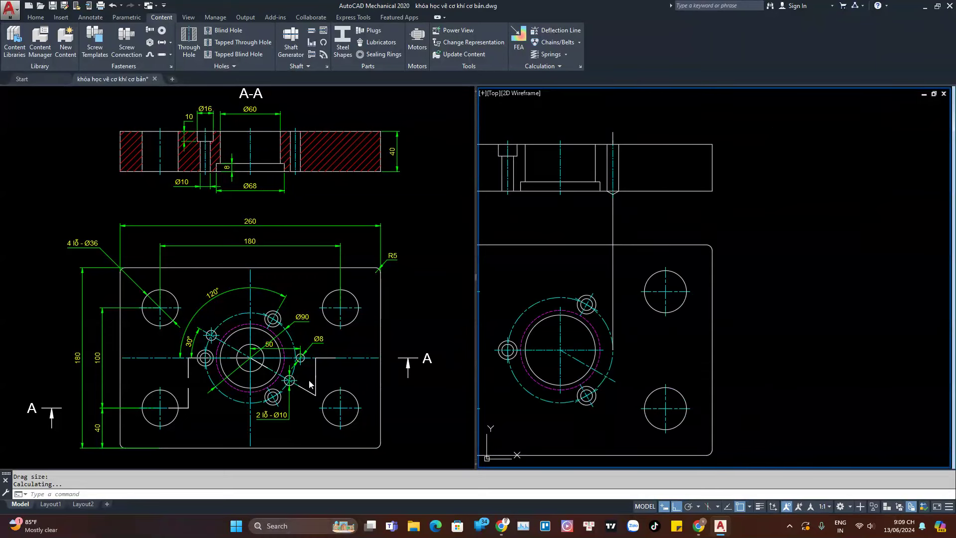
{"action": "scroll", "coordinate": [605, 380], "scroll_direction": "up", "scroll_amount": 4}
- Draw an R5 circle where the 30° centerline meets the bolt circle
{"action": "type", "text": "c"}
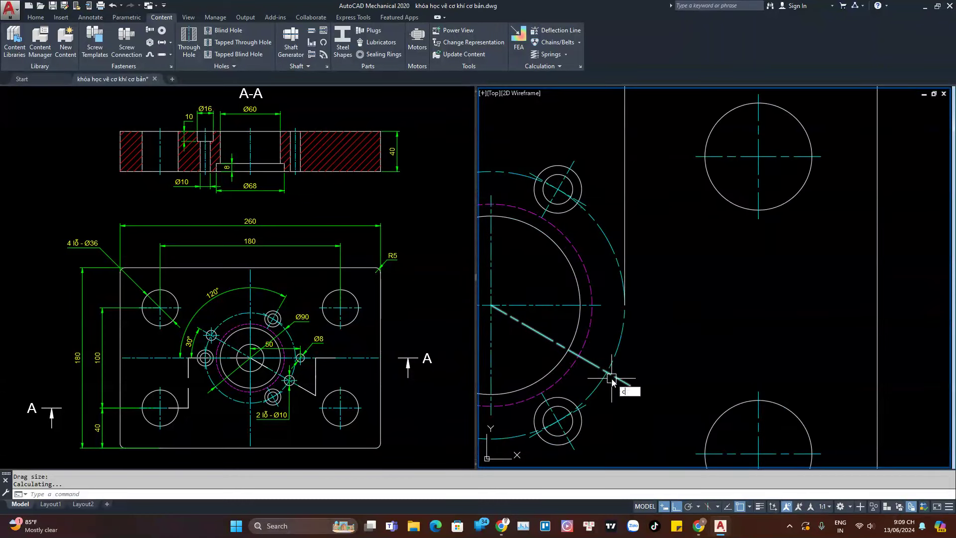
{"action": "key", "text": "Return"}
{"action": "left_click", "coordinate": [611, 377]}
{"action": "type", "text": "5"}
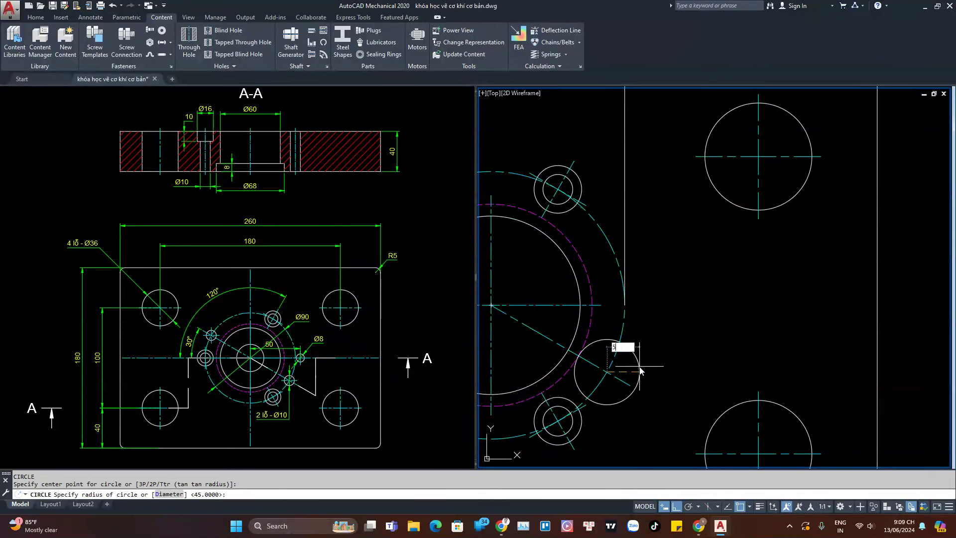
{"action": "key", "text": "Return"}
- Erase the long vertical projection line and the short stub above the part
{"action": "scroll", "coordinate": [565, 380], "scroll_direction": "down", "scroll_amount": 4}
{"action": "left_click", "coordinate": [588, 269]}
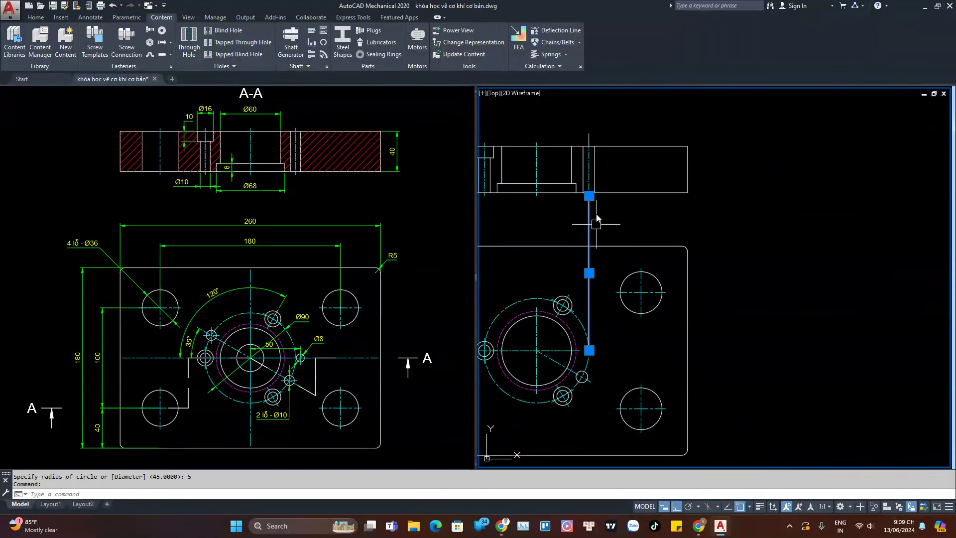
{"action": "type", "text": "e"}
{"action": "key", "text": "Return"}
{"action": "scroll", "coordinate": [591, 172], "scroll_direction": "up", "scroll_amount": 3}
{"action": "left_click", "coordinate": [589, 119]}
{"action": "type", "text": "e"}
{"action": "key", "text": "Return"}
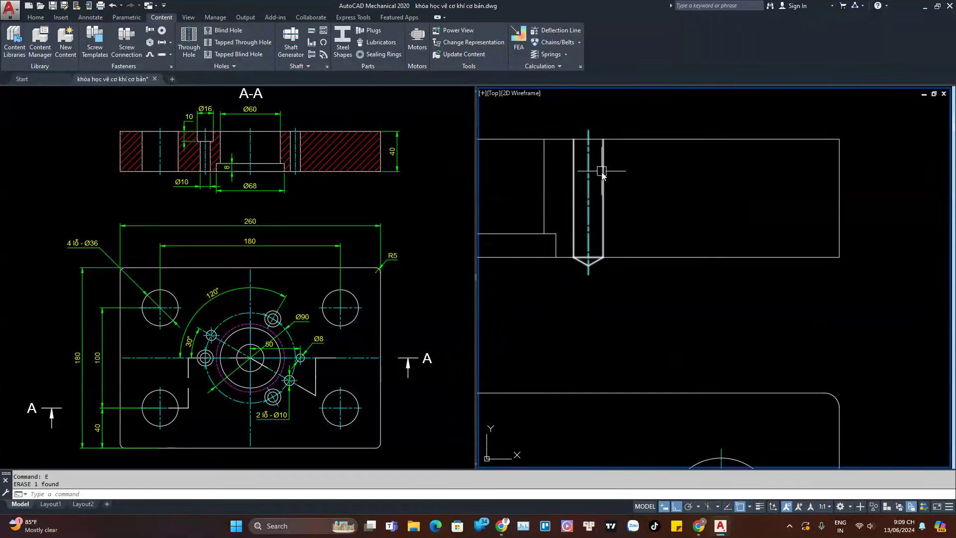
- Explode the blind hole and erase its three drill-tip lines
{"action": "left_click", "coordinate": [607, 179]}
{"action": "type", "text": "x"}
{"action": "key", "text": "Return"}
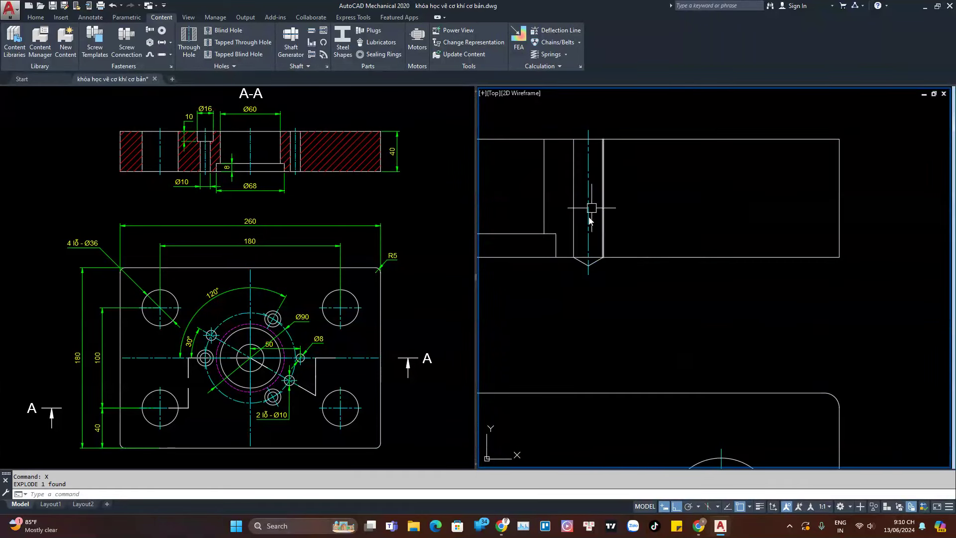
{"action": "scroll", "coordinate": [591, 209], "scroll_direction": "up", "scroll_amount": 2}
{"action": "left_click", "coordinate": [570, 253]}
{"action": "left_click", "coordinate": [721, 277]}
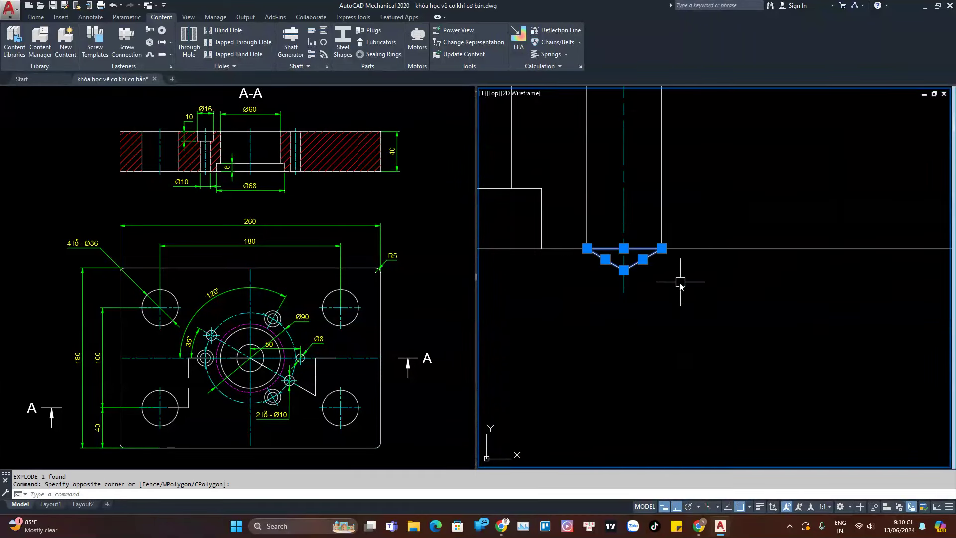
{"action": "type", "text": "e"}
{"action": "key", "text": "Return"}
- Try grip-stretching the hole's bottom edge segments to close the gap, then cancel
{"action": "left_click", "coordinate": [573, 248]}
{"action": "left_click", "coordinate": [692, 249]}
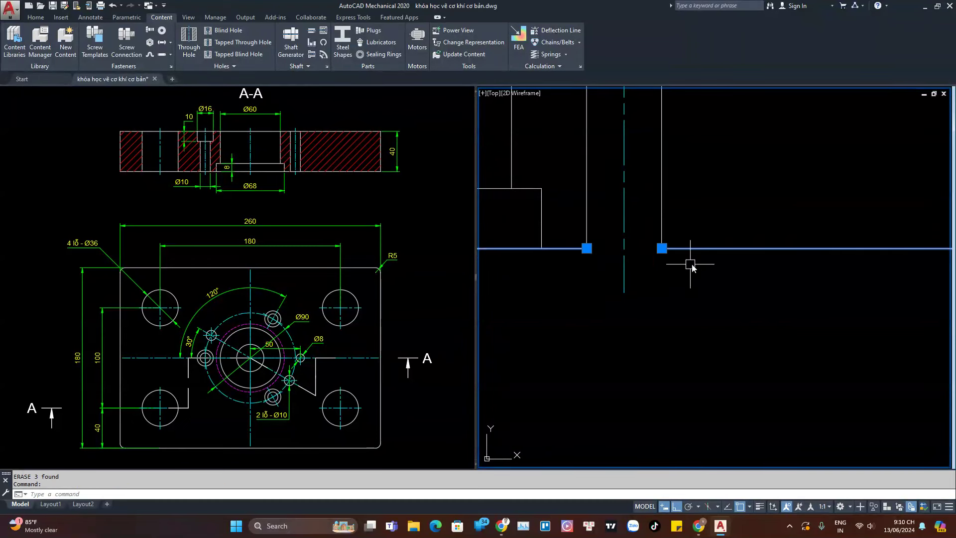
{"action": "left_click", "coordinate": [662, 248]}
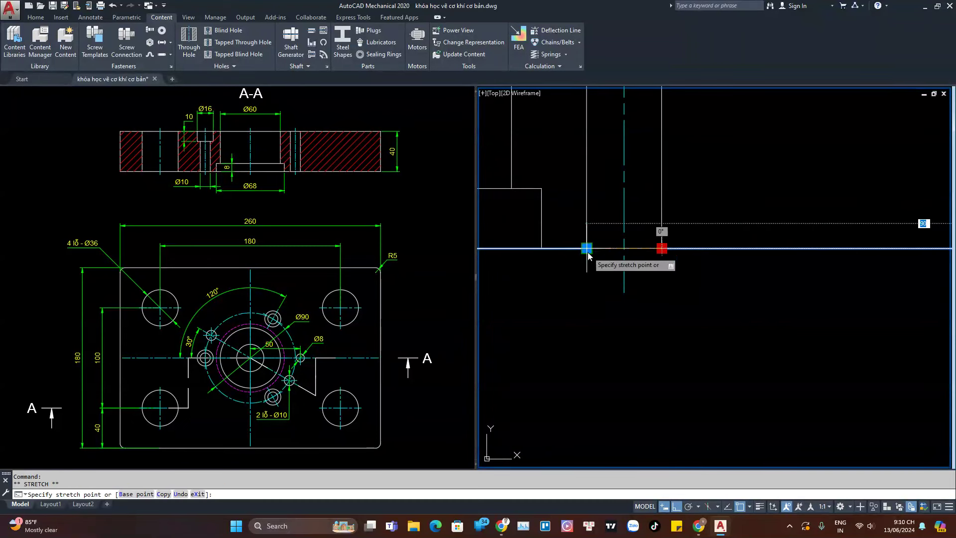
{"action": "scroll", "coordinate": [588, 295], "scroll_direction": "down", "scroll_amount": 4}
{"action": "key", "text": "Escape"}
{"action": "scroll", "coordinate": [588, 294], "scroll_direction": "down", "scroll_amount": 3}
{"action": "scroll", "coordinate": [640, 209], "scroll_direction": "down", "scroll_amount": 3}
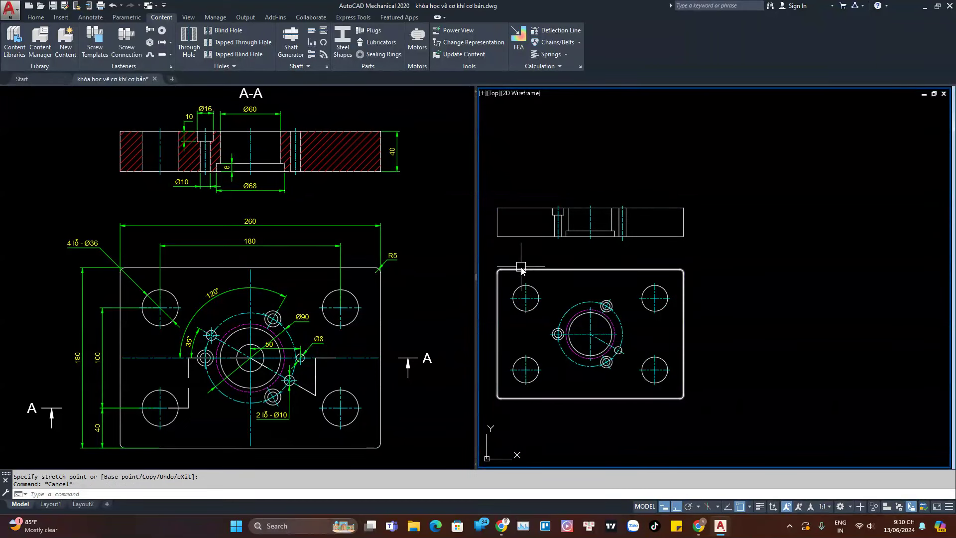
- Draw a vertical line from the top-left hole up to the side view and start trimming leftovers
{"action": "type", "text": "l"}
{"action": "key", "text": "Return"}
{"action": "left_click", "coordinate": [513, 298]}
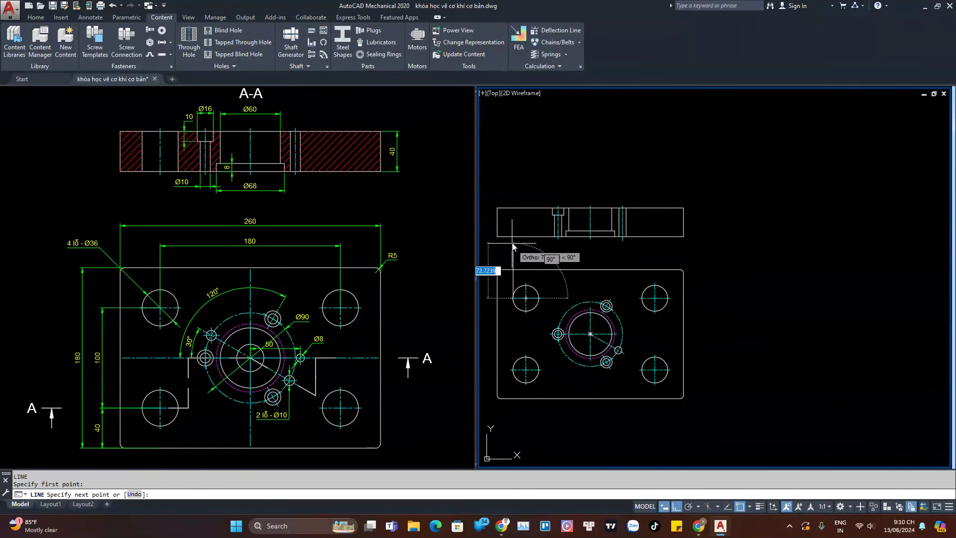
{"action": "key", "text": "Escape"}
{"action": "key", "text": "Return"}
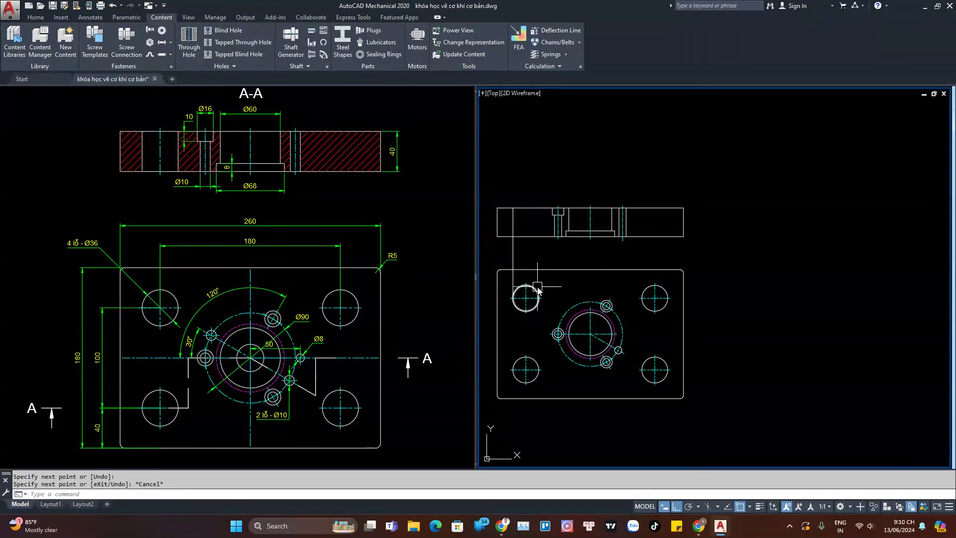
{"action": "left_click", "coordinate": [539, 298]}
{"action": "left_click", "coordinate": [540, 214]}
{"action": "key", "text": "Escape"}
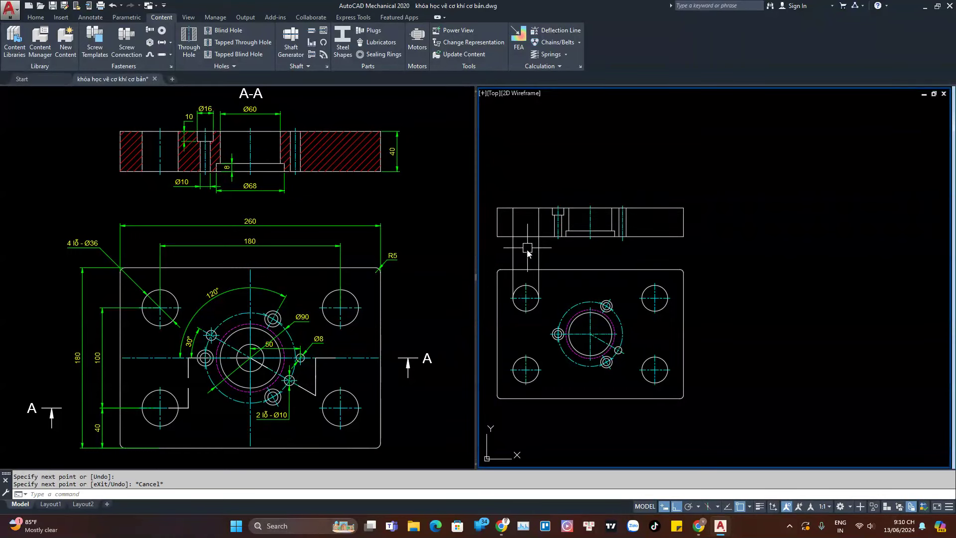
{"action": "type", "text": "tr"}
{"action": "key", "text": "Return"}
{"action": "left_click", "coordinate": [538, 279]}
- Trim one more construction line below the side view
{"action": "left_click", "coordinate": [512, 252]}
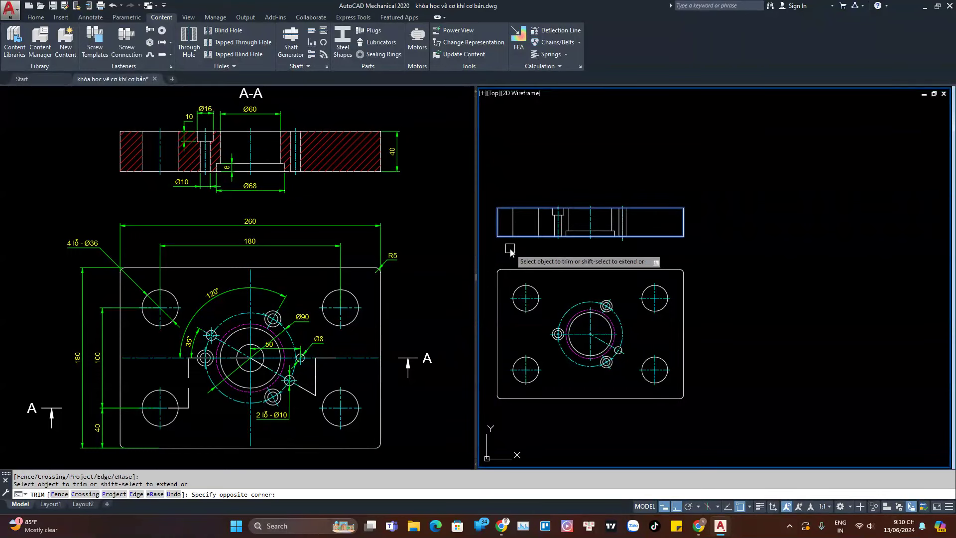
{"action": "key", "text": "Escape"}
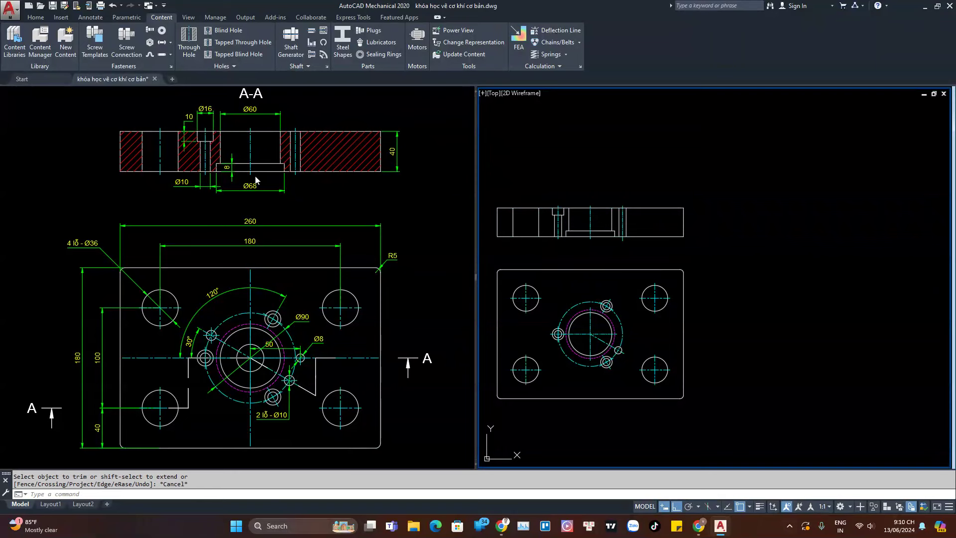
{"action": "left_click", "coordinate": [35, 17]}
{"action": "scroll", "coordinate": [516, 232], "scroll_direction": "up", "scroll_amount": 2}
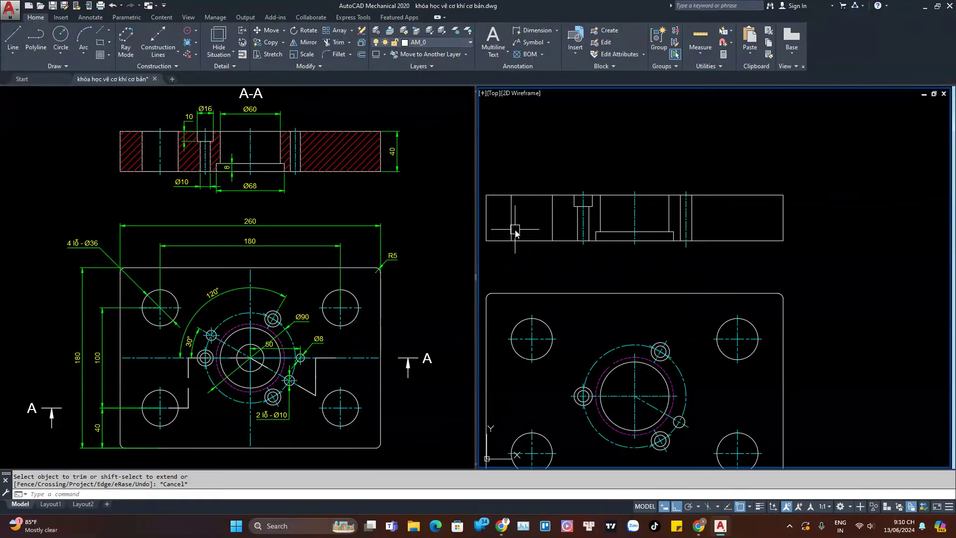
- Place an in-between centerline between the left Ø36 hole's two edge lines
{"action": "left_click", "coordinate": [109, 30]}
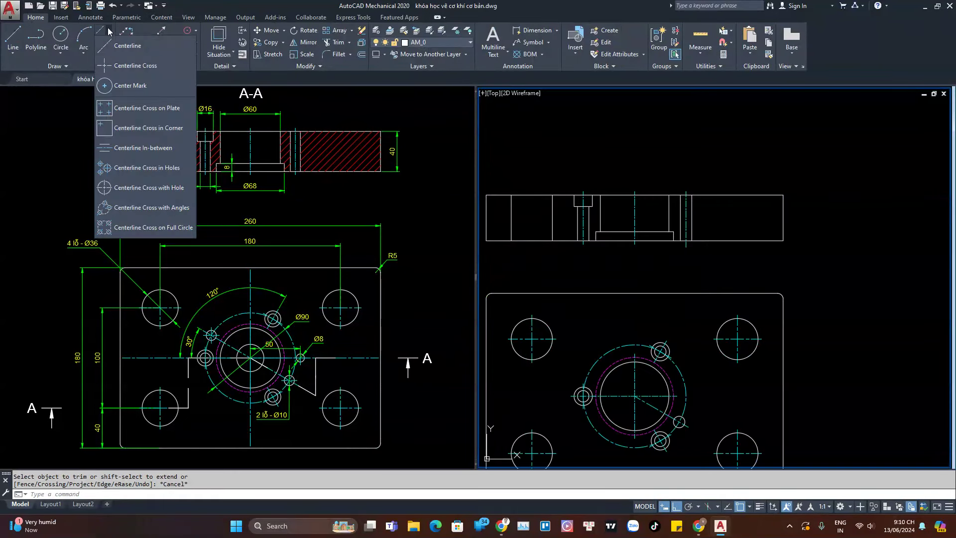
{"action": "left_click", "coordinate": [135, 148]}
{"action": "left_click", "coordinate": [512, 213]}
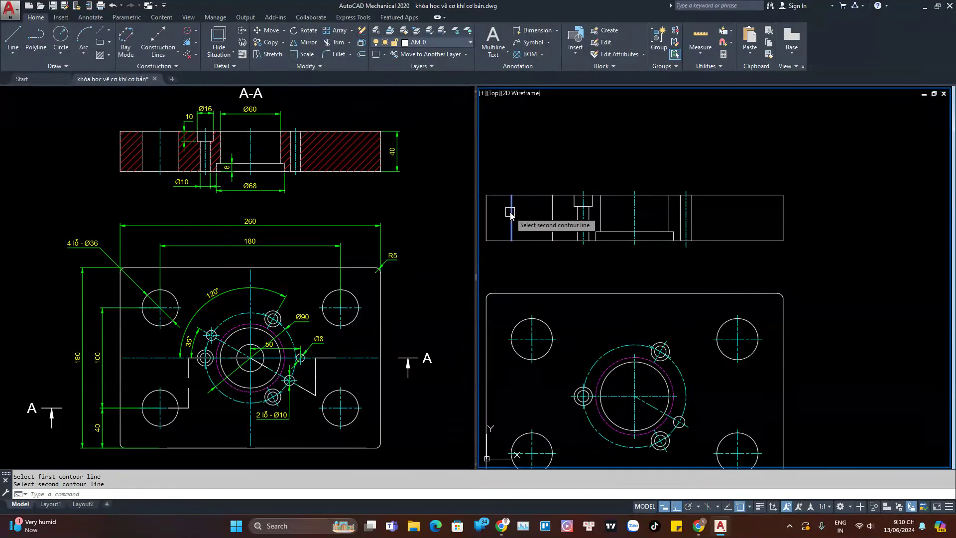
{"action": "left_click", "coordinate": [556, 213]}
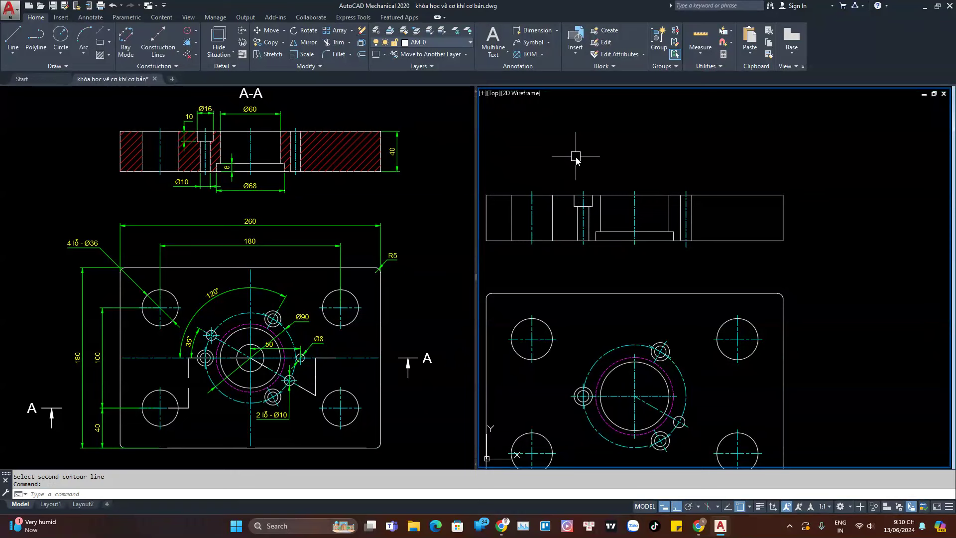
{"action": "scroll", "coordinate": [576, 159], "scroll_direction": "down", "scroll_amount": 2}
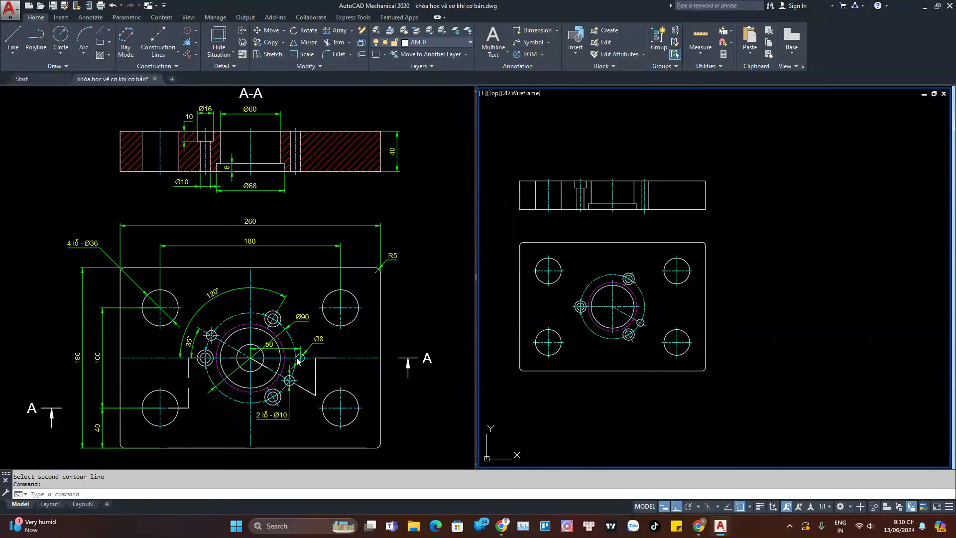
{"action": "scroll", "coordinate": [621, 318], "scroll_direction": "up", "scroll_amount": 4}
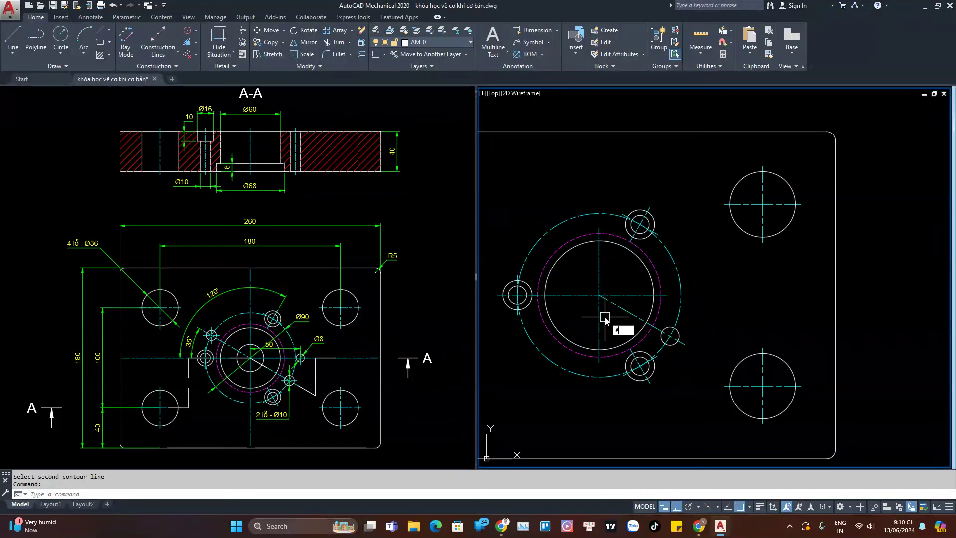
{"action": "type", "text": "ex"}
{"action": "key", "text": "Return"}
- Extend the diagonal centerline to the dashed bolt circle
{"action": "left_click", "coordinate": [534, 246]}
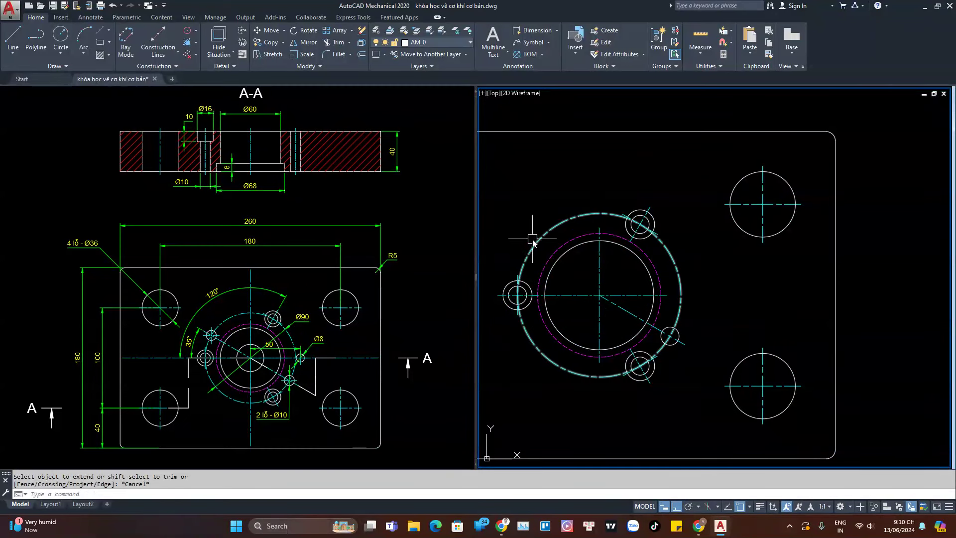
{"action": "key", "text": "Return"}
{"action": "left_click", "coordinate": [614, 305]}
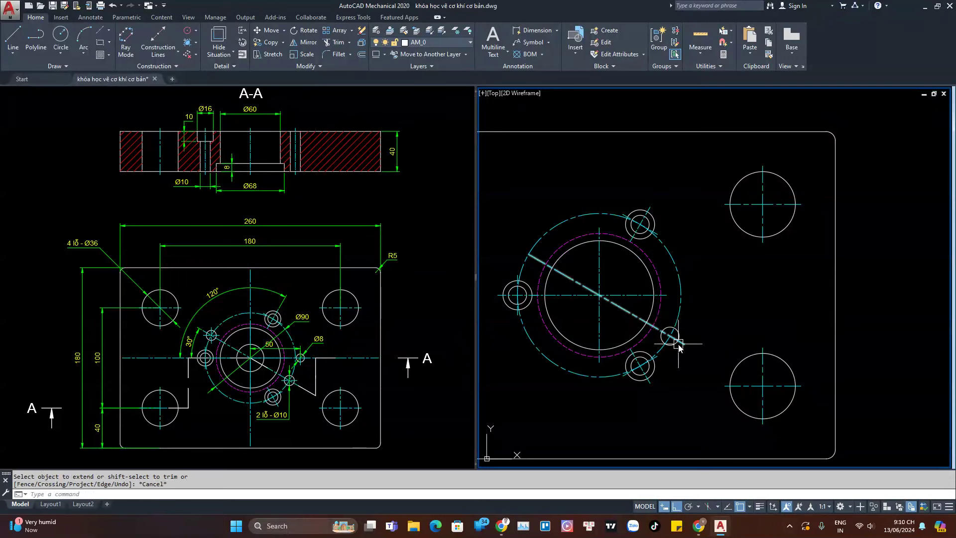
{"action": "key", "text": "Escape"}
- Copy the lower-right small hole onto the diagonal line's upper-left end
{"action": "left_click", "coordinate": [670, 331]}
{"action": "key", "text": "Return"}
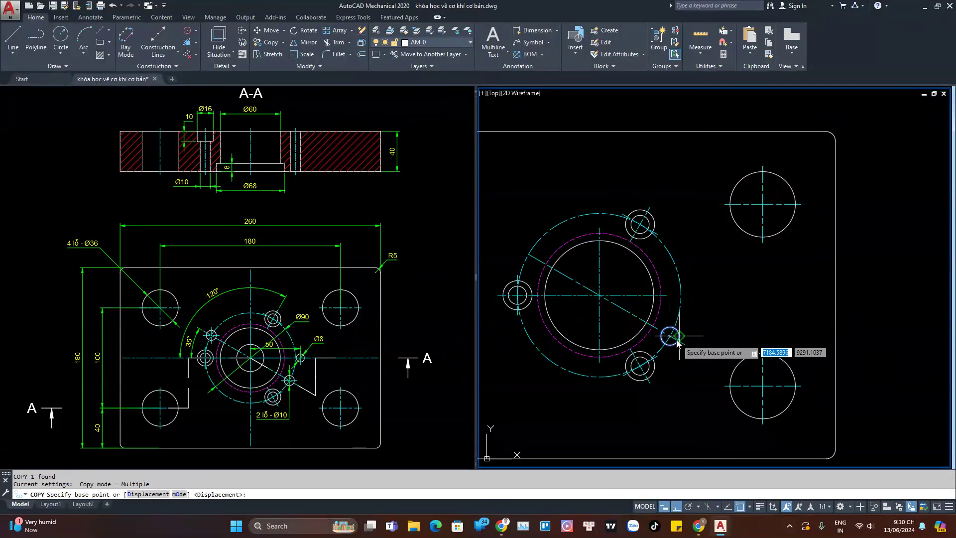
{"action": "left_click", "coordinate": [670, 336]}
{"action": "key", "text": "Escape"}
{"action": "type", "text": "ex"}
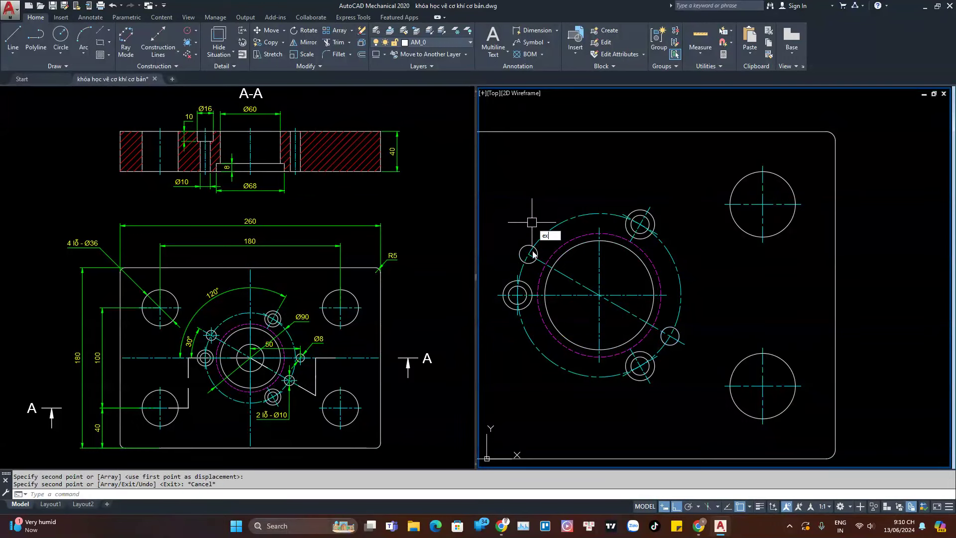
{"action": "key", "text": "Return"}
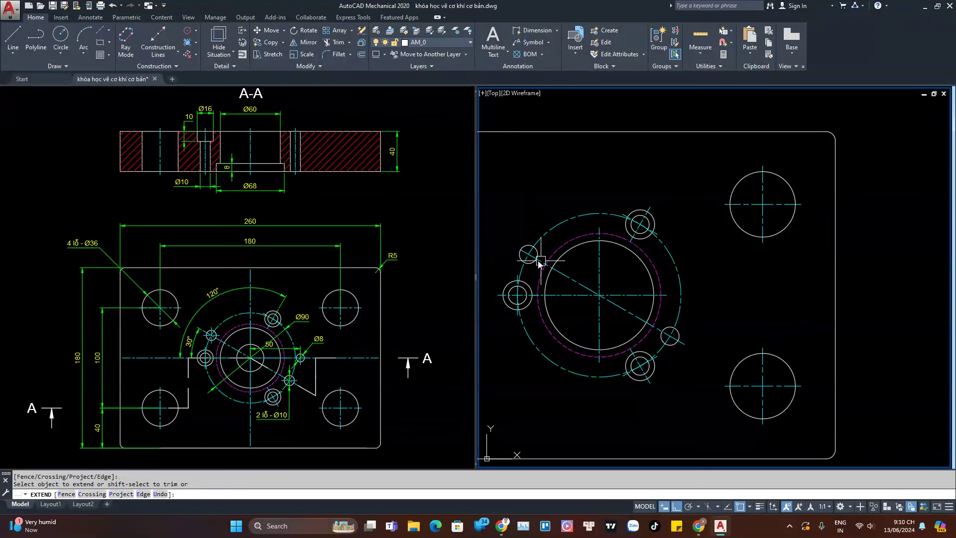
{"action": "key", "text": "Escape"}
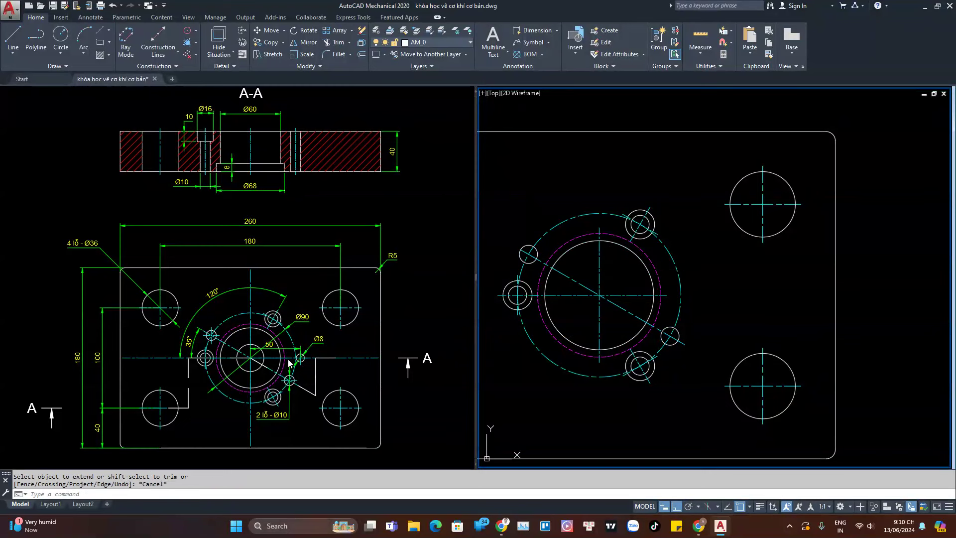
- Move the Ø90 dimension text to the upper left in the left viewport
{"action": "left_click", "coordinate": [264, 352]}
{"action": "scroll", "coordinate": [269, 344], "scroll_direction": "up", "scroll_amount": 2}
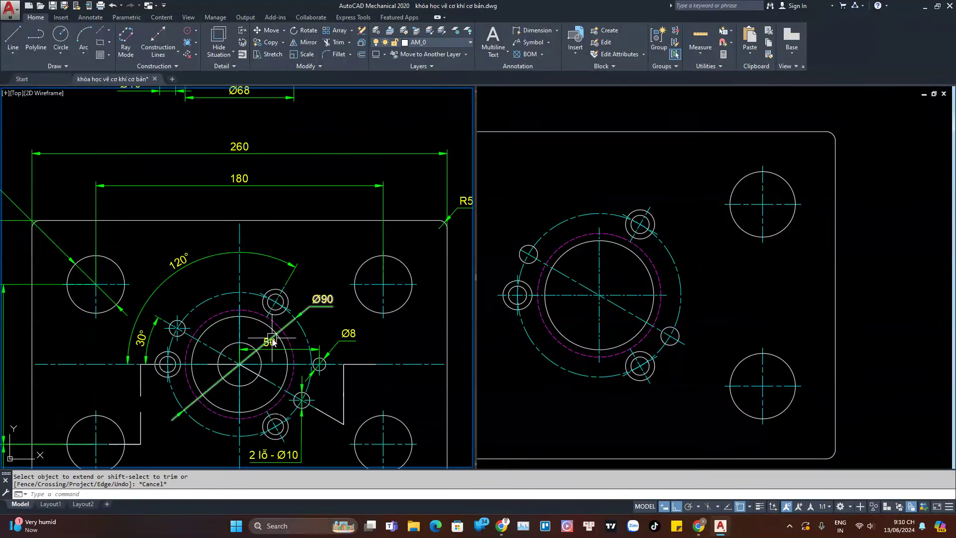
{"action": "left_click", "coordinate": [319, 312]}
{"action": "left_click", "coordinate": [322, 306]}
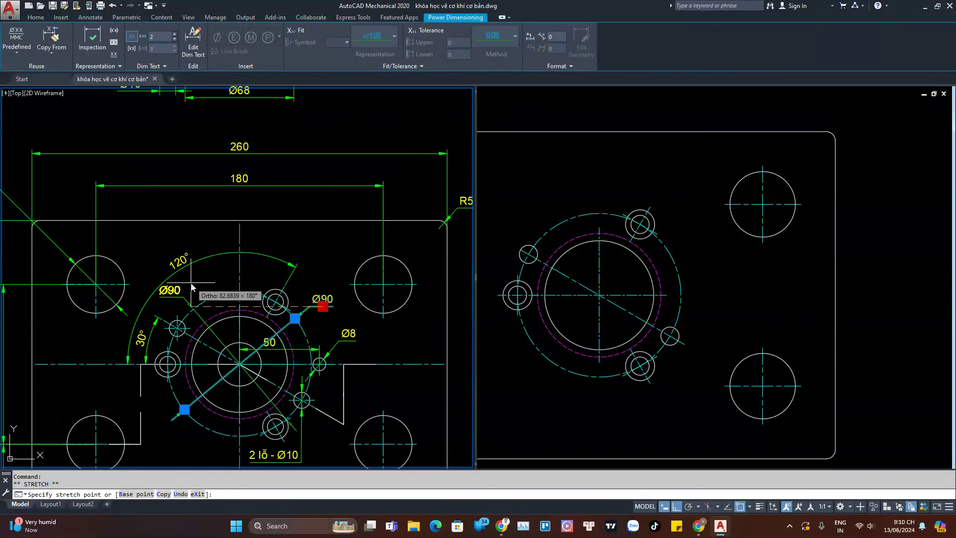
{"action": "left_click", "coordinate": [191, 287]}
{"action": "key", "text": "Escape"}
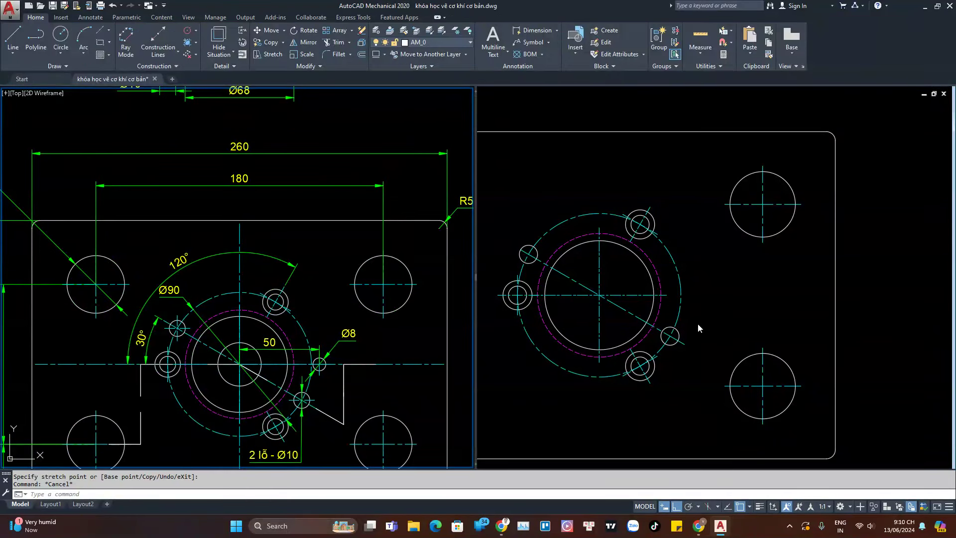
{"action": "left_click", "coordinate": [697, 324]}
{"action": "middle_click_drag", "start_coordinate": [706, 305], "coordinate": [658, 300]}
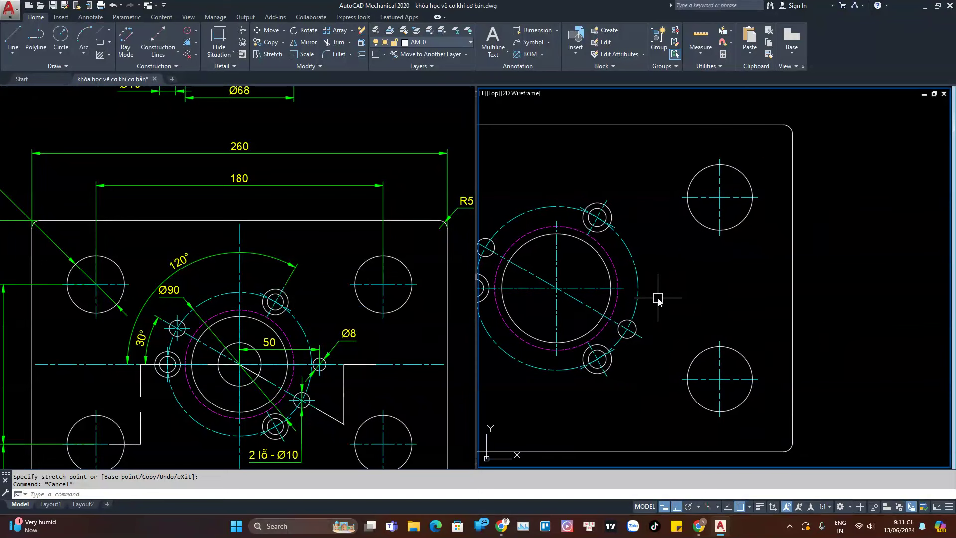
- Draw an R4 circle centred 50 units right of the large circle's centre using tracking
{"action": "type", "text": "c"}
{"action": "key", "text": "Return"}
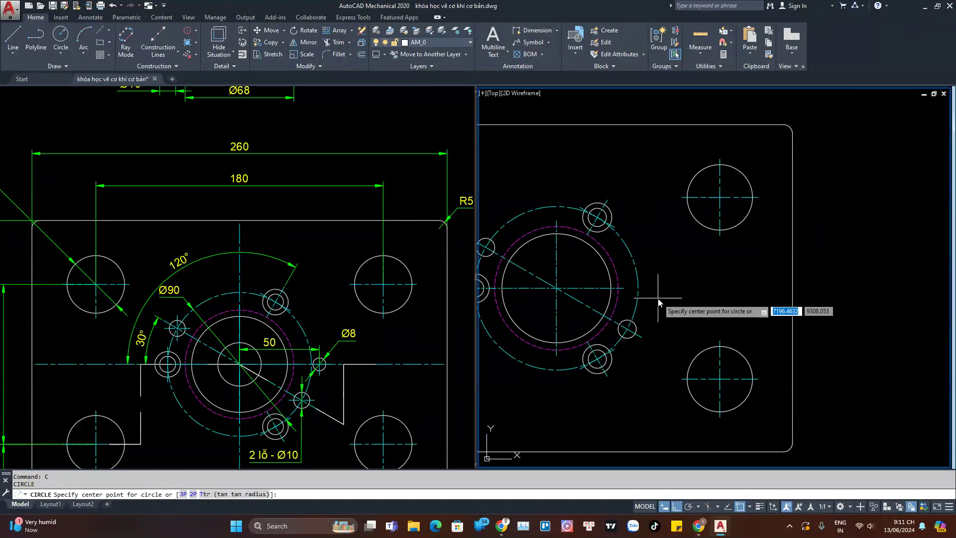
{"action": "type", "text": "tk"}
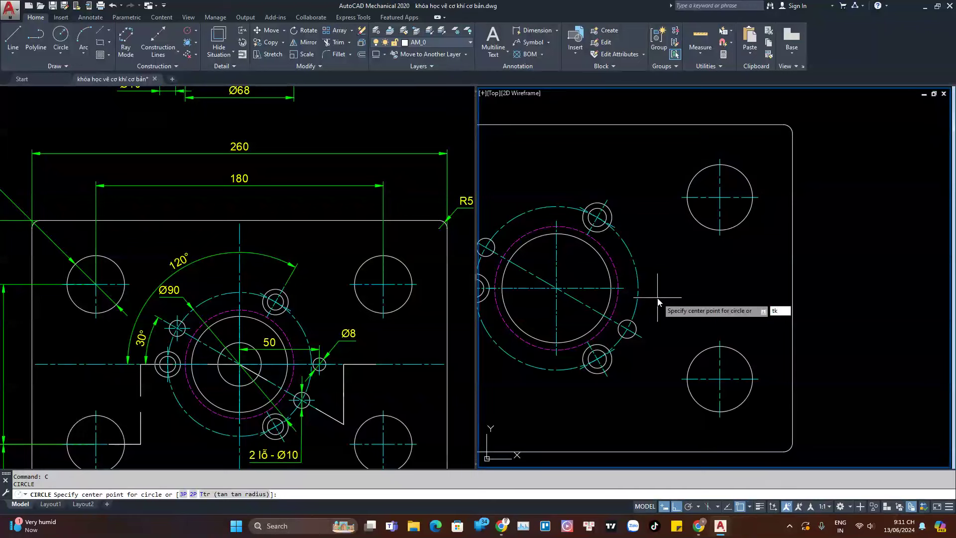
{"action": "key", "text": "Return"}
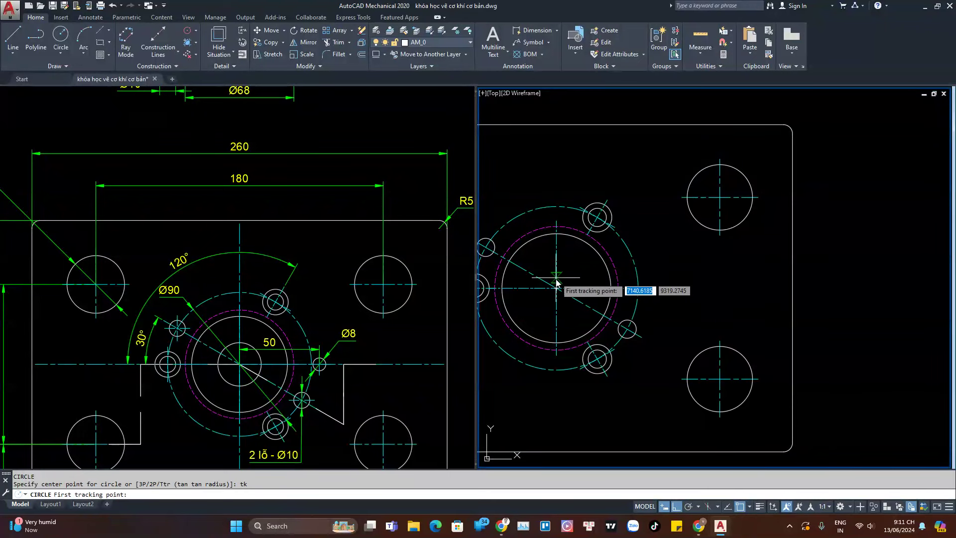
{"action": "left_click", "coordinate": [556, 284]}
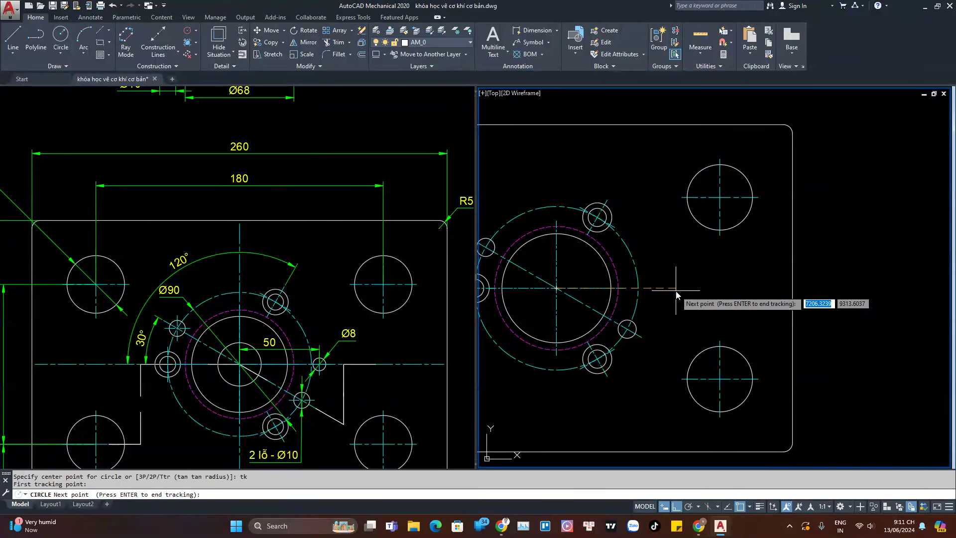
{"action": "key", "text": "Return"}
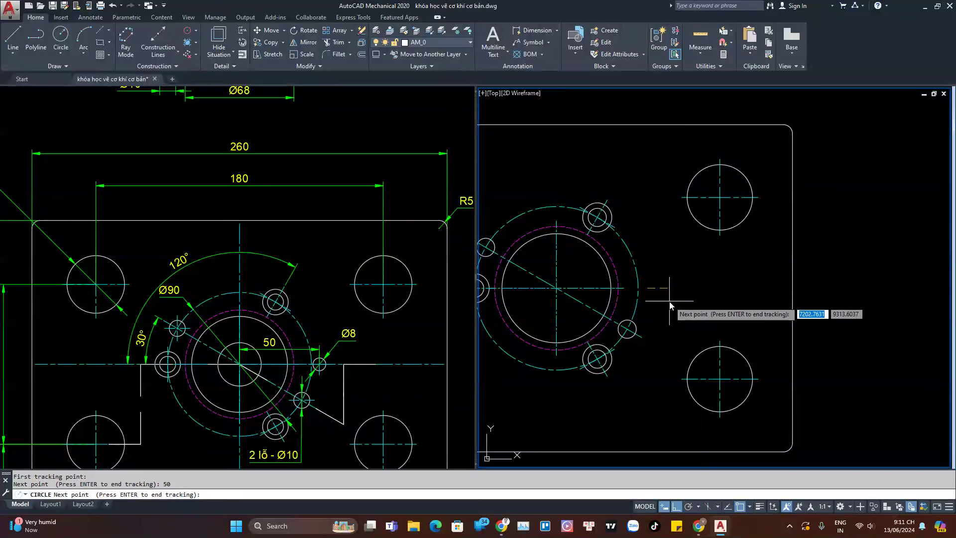
{"action": "key", "text": "Return"}
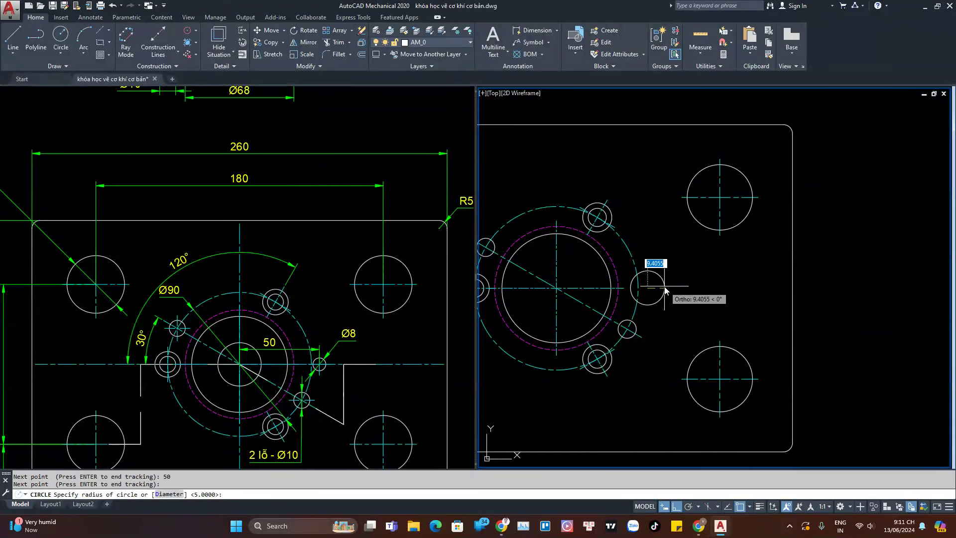
{"action": "type", "text": "4"}
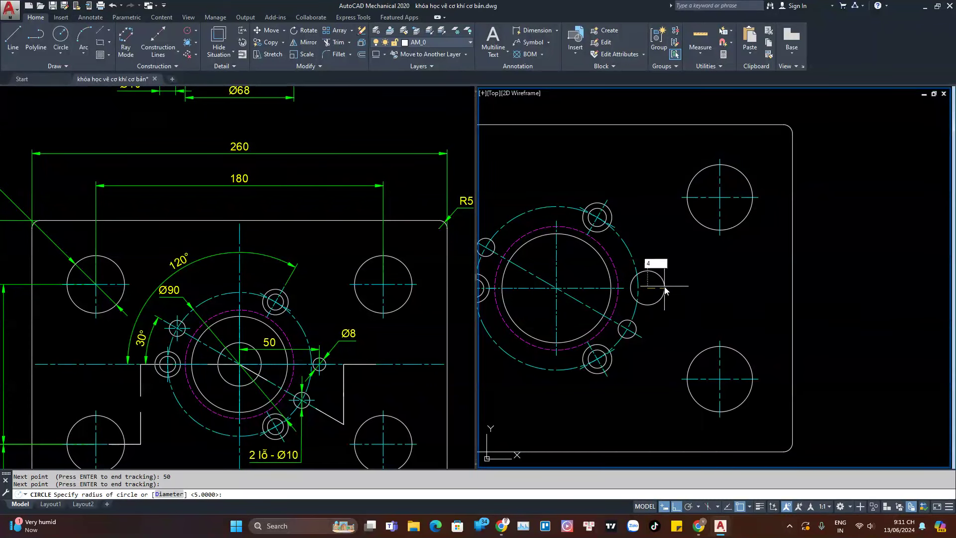
{"action": "key", "text": "Return"}
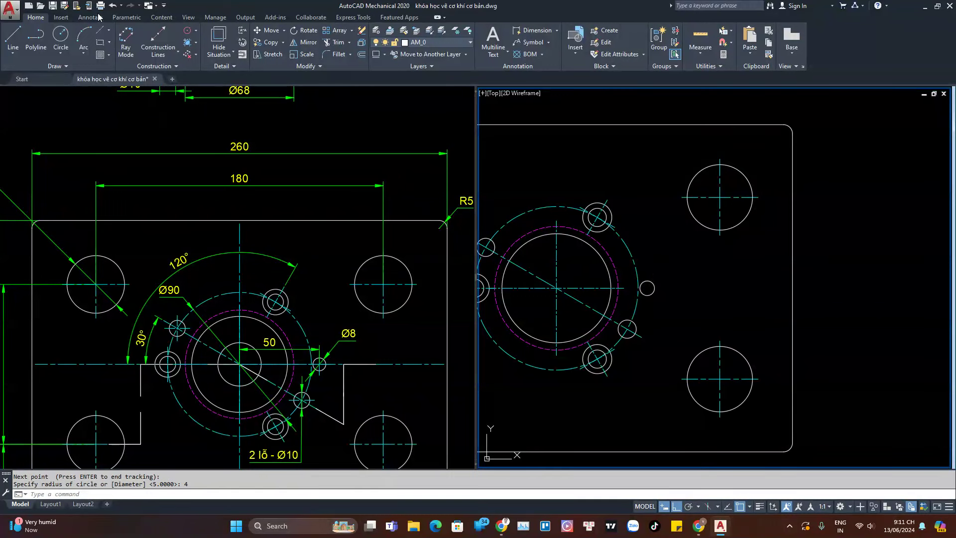
- Add a Centerline Cross in Holes to the new R4 circle
{"action": "left_click", "coordinate": [111, 31]}
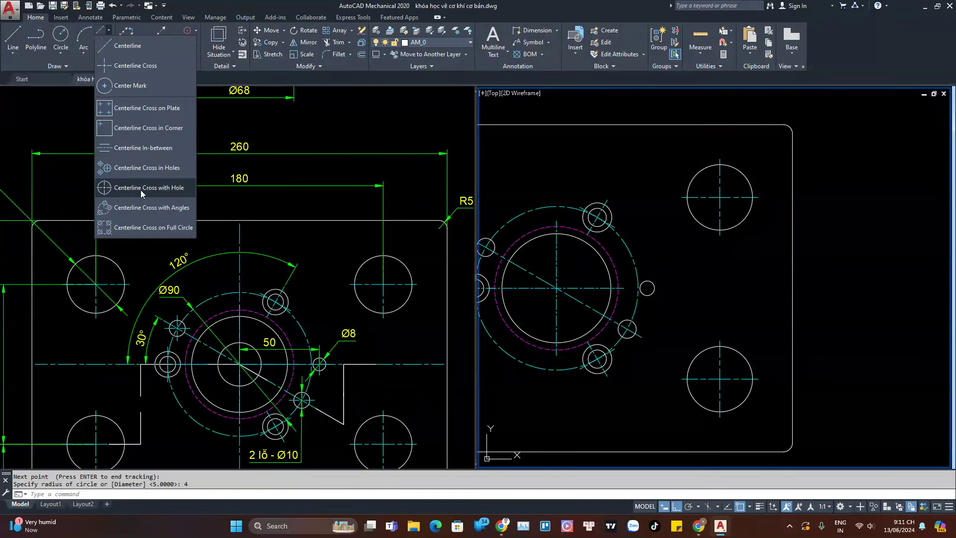
{"action": "left_click", "coordinate": [138, 208]}
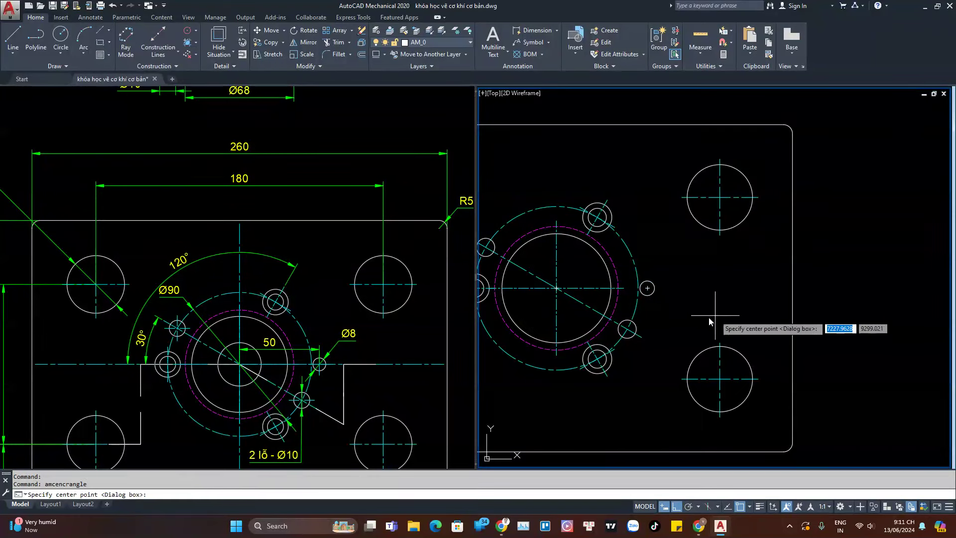
{"action": "key", "text": "Escape"}
{"action": "left_click", "coordinate": [107, 32]}
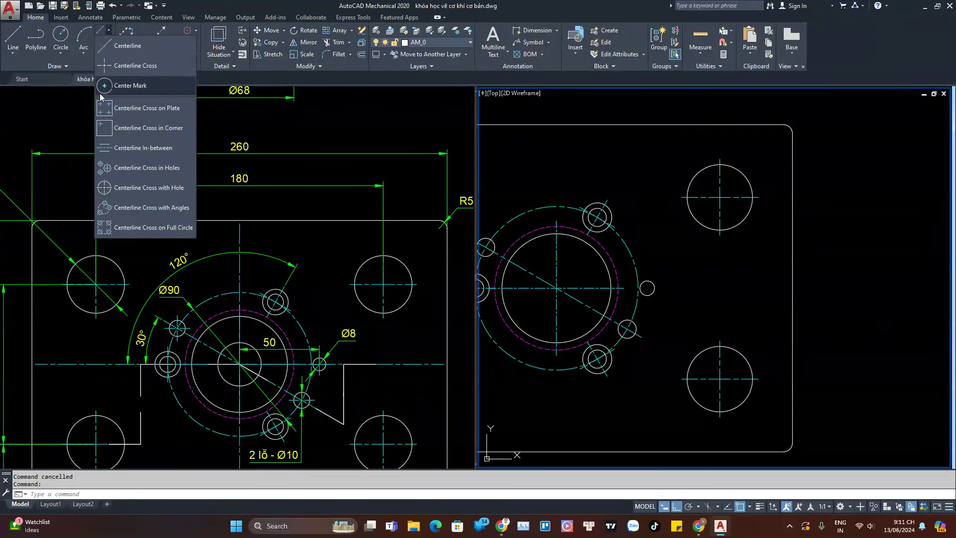
{"action": "left_click", "coordinate": [138, 168]}
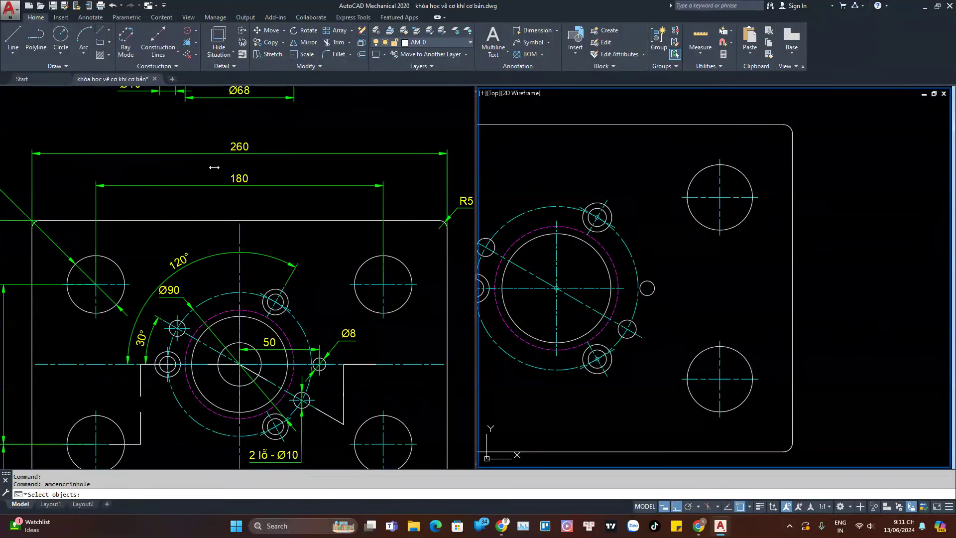
{"action": "left_click", "coordinate": [650, 287]}
{"action": "key", "text": "Return"}
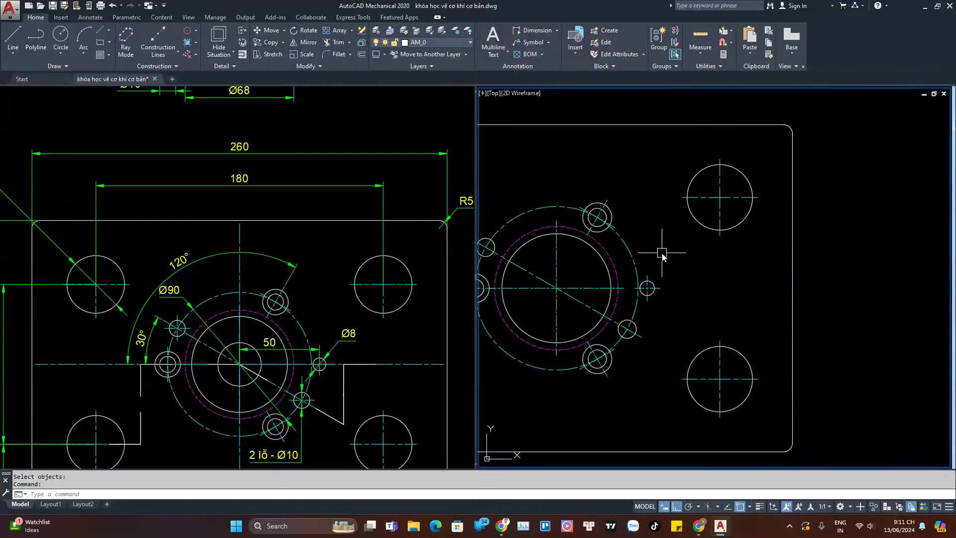
- Hatch the leftmost cut region of the side view with the 45° AM hatch
{"action": "scroll", "coordinate": [624, 307], "scroll_direction": "down", "scroll_amount": 2}
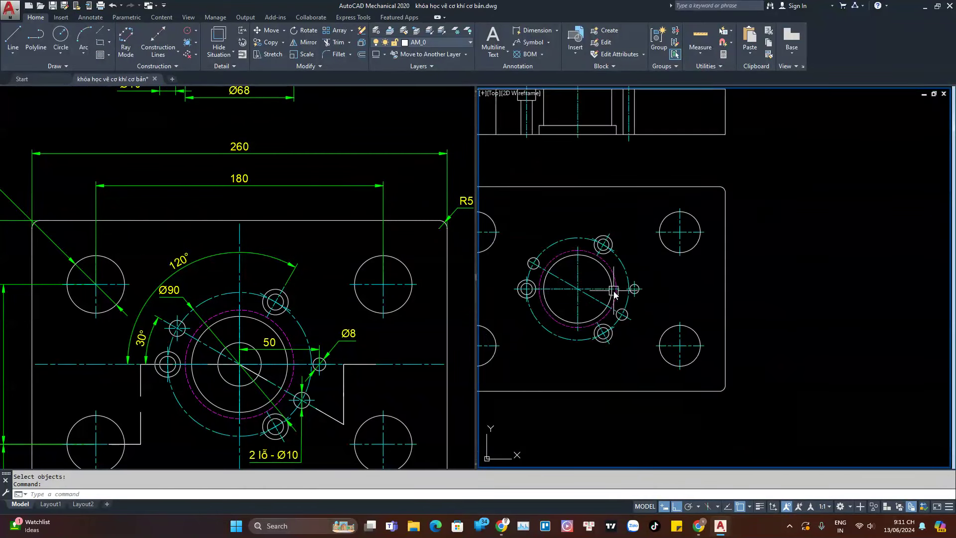
{"action": "scroll", "coordinate": [622, 297], "scroll_direction": "down", "scroll_amount": 2}
{"action": "middle_click_drag", "start_coordinate": [576, 296], "coordinate": [587, 295]}
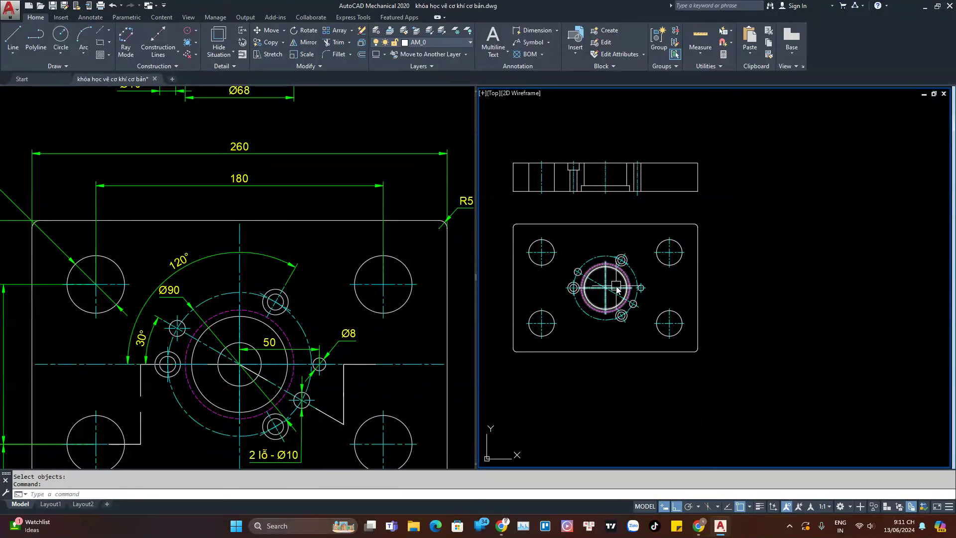
{"action": "middle_click_drag", "start_coordinate": [583, 252], "coordinate": [601, 262]}
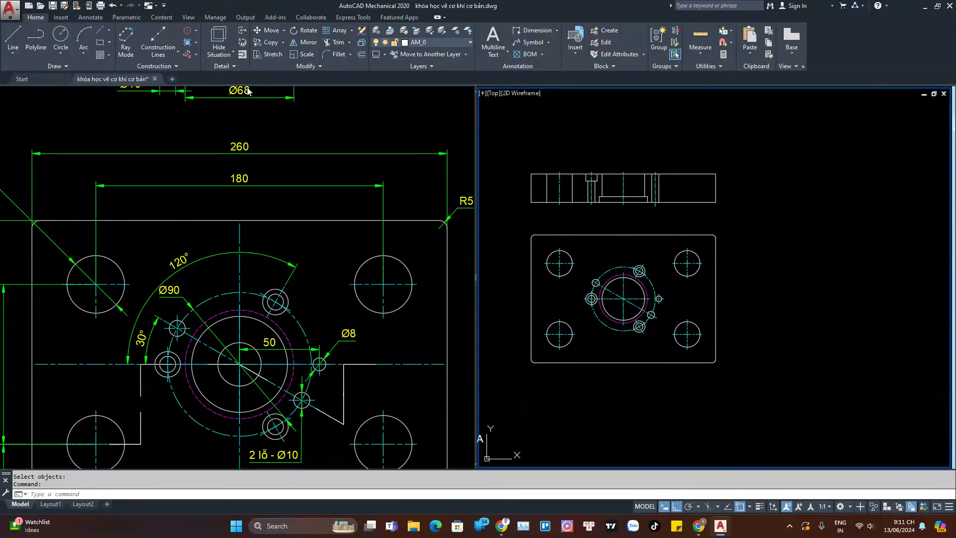
{"action": "left_click", "coordinate": [100, 55]}
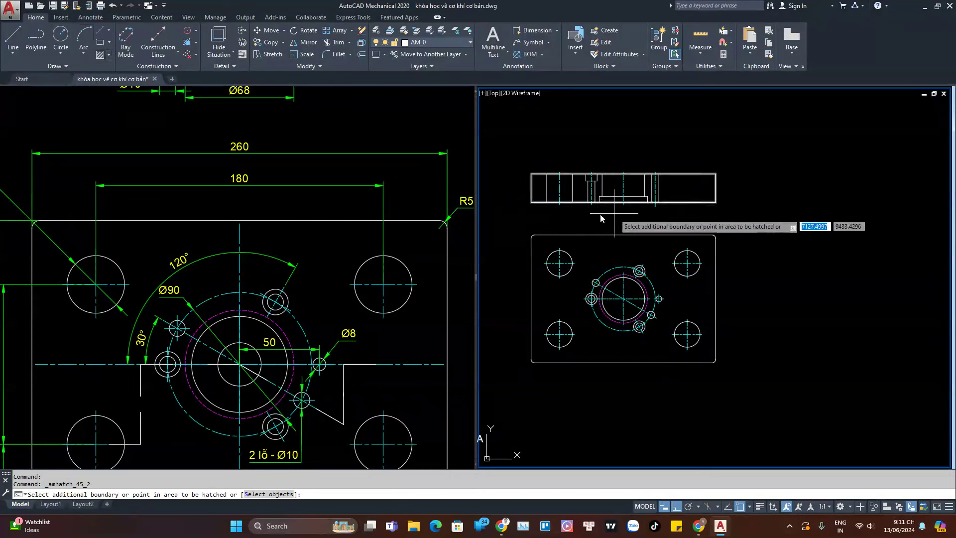
{"action": "left_click", "coordinate": [540, 188]}
{"action": "key", "text": "Return"}
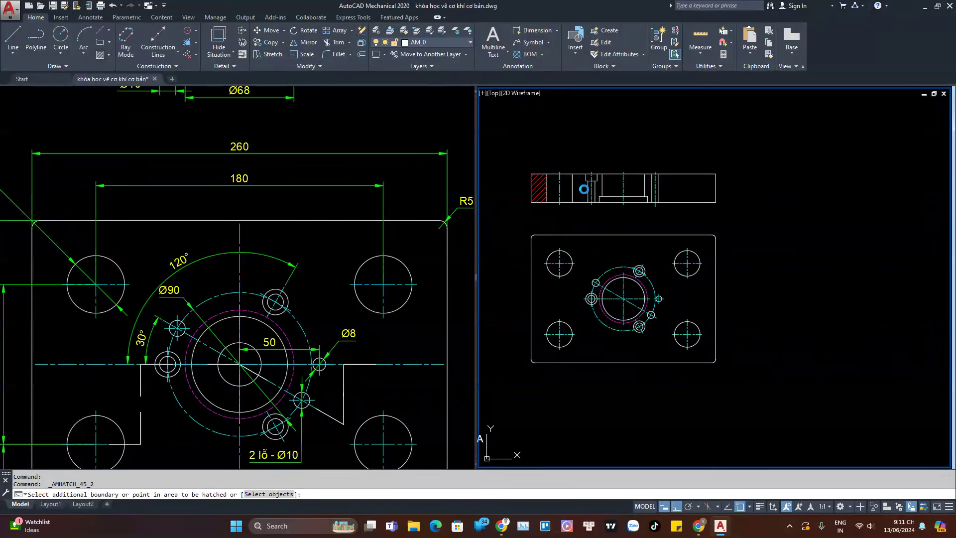
- Hatch the remaining three cut regions of the side view, including the wide right one
{"action": "scroll", "coordinate": [595, 192], "scroll_direction": "up", "scroll_amount": 4}
{"action": "left_click", "coordinate": [592, 194]}
{"action": "left_click", "coordinate": [717, 192]}
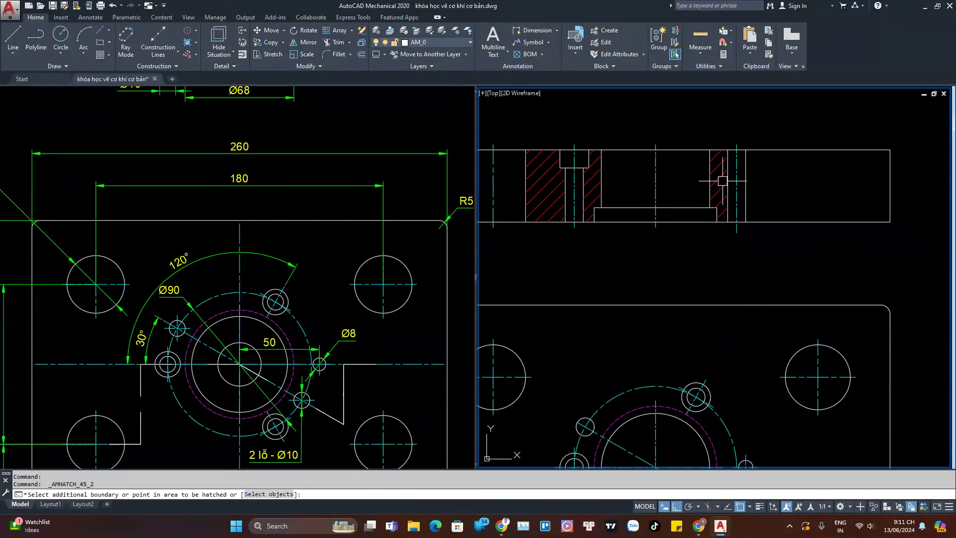
{"action": "left_click", "coordinate": [769, 192]}
{"action": "key", "text": "Return"}
{"action": "scroll", "coordinate": [707, 204], "scroll_direction": "down", "scroll_amount": 5}
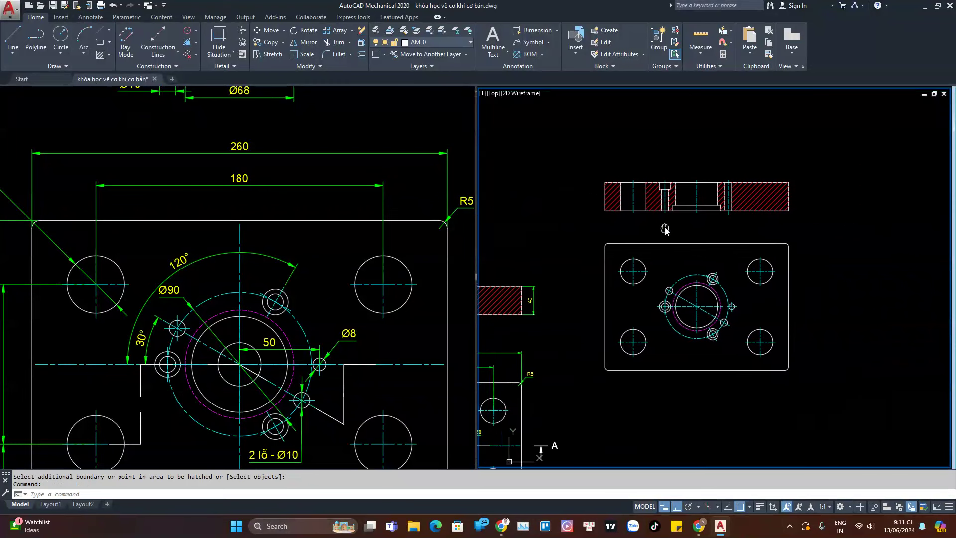
{"action": "middle_click_drag", "start_coordinate": [664, 230], "coordinate": [630, 227]}
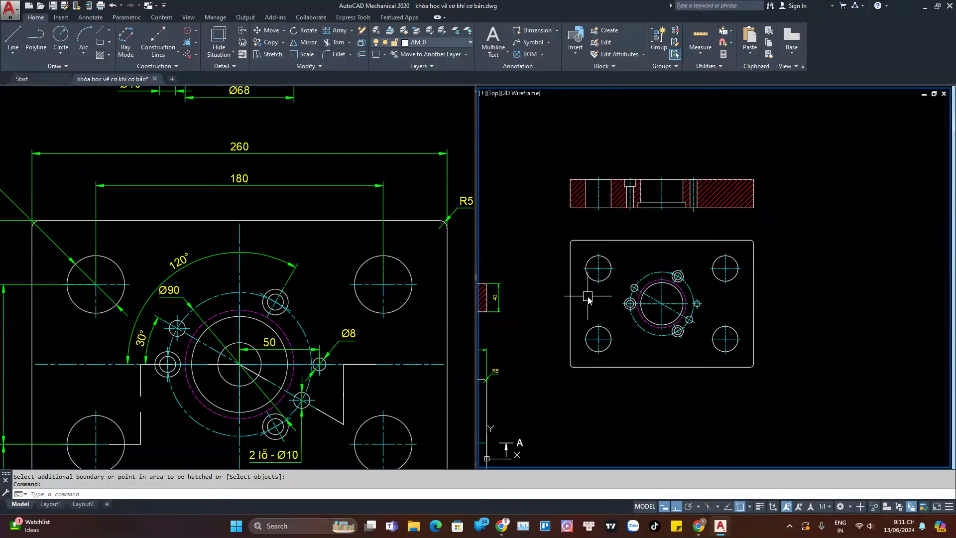
- Window-select the plate and hatched side view and move them together to the right
{"action": "scroll", "coordinate": [568, 279], "scroll_direction": "down", "scroll_amount": 2}
{"action": "left_click", "coordinate": [520, 138]}
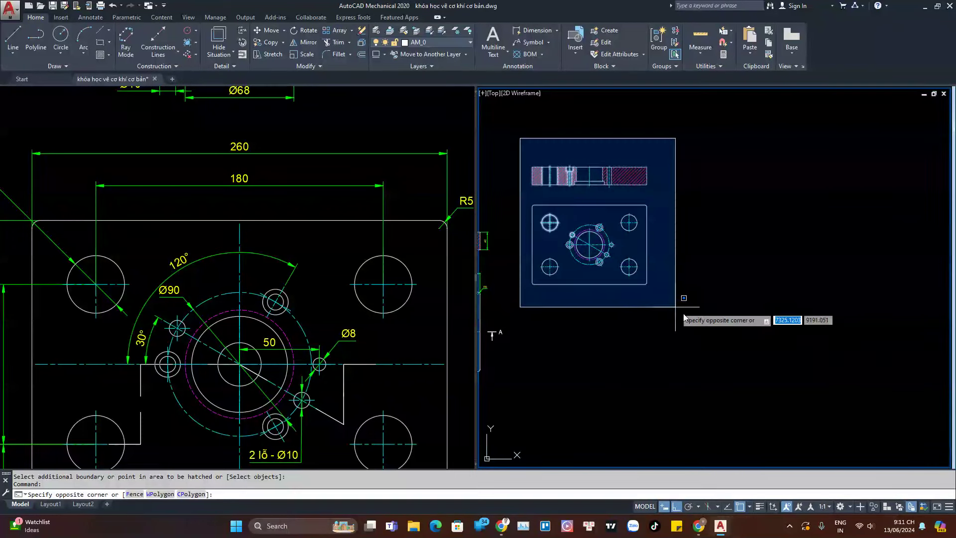
{"action": "left_click", "coordinate": [676, 307]}
{"action": "type", "text": "m"}
{"action": "key", "text": "Return"}
{"action": "left_click", "coordinate": [589, 314]}
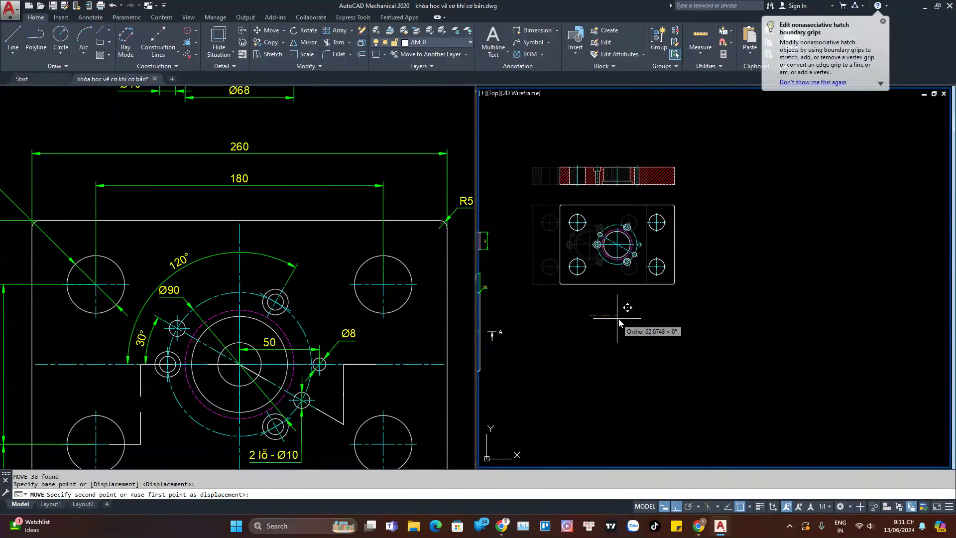
{"action": "left_click", "coordinate": [657, 330]}
{"action": "scroll", "coordinate": [667, 312], "scroll_direction": "up", "scroll_amount": 2}
{"action": "scroll", "coordinate": [608, 251], "scroll_direction": "up", "scroll_amount": 2}
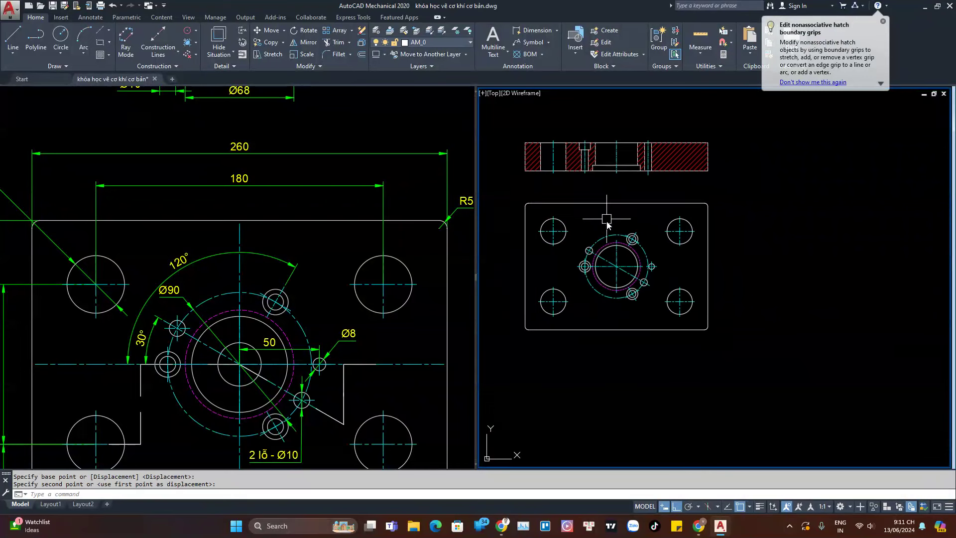
{"action": "middle_click_drag", "start_coordinate": [607, 225], "coordinate": [624, 231]}
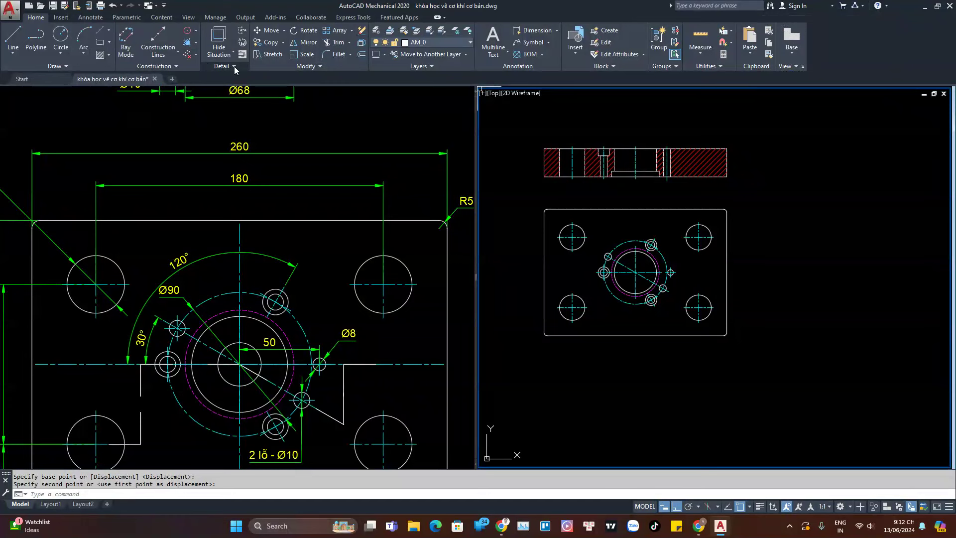
- Begin a section line across the plate, then cancel the unsatisfactory attempt
{"action": "left_click", "coordinate": [242, 31]}
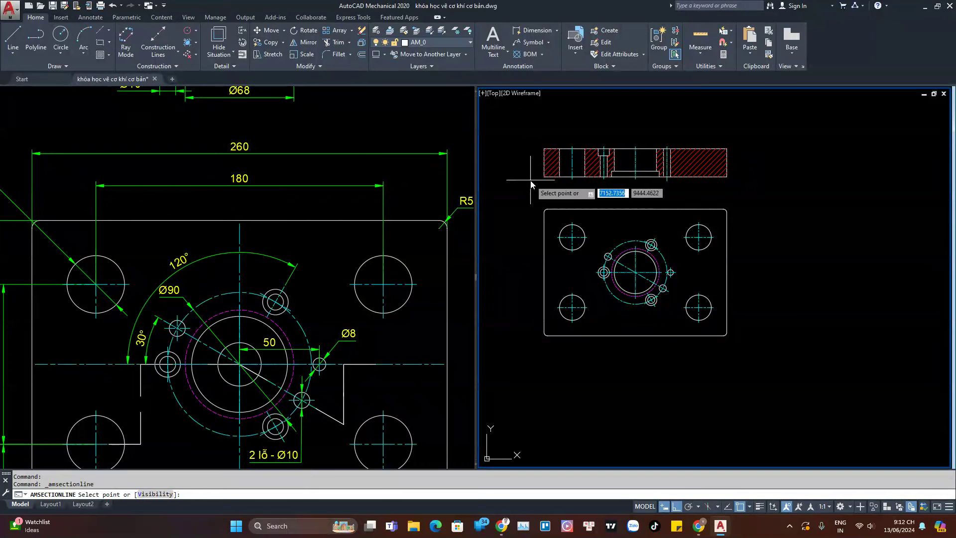
{"action": "scroll", "coordinate": [531, 185], "scroll_direction": "down", "scroll_amount": 1}
{"action": "scroll", "coordinate": [543, 209], "scroll_direction": "up", "scroll_amount": 2}
{"action": "scroll", "coordinate": [551, 255], "scroll_direction": "up", "scroll_amount": 1}
{"action": "middle_click_drag", "start_coordinate": [551, 255], "coordinate": [593, 255]}
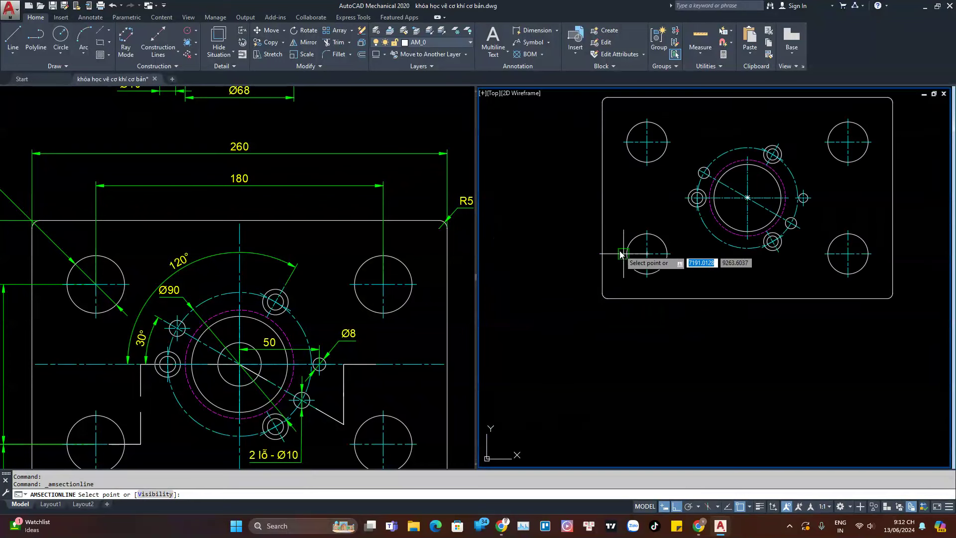
{"action": "left_click", "coordinate": [553, 254]}
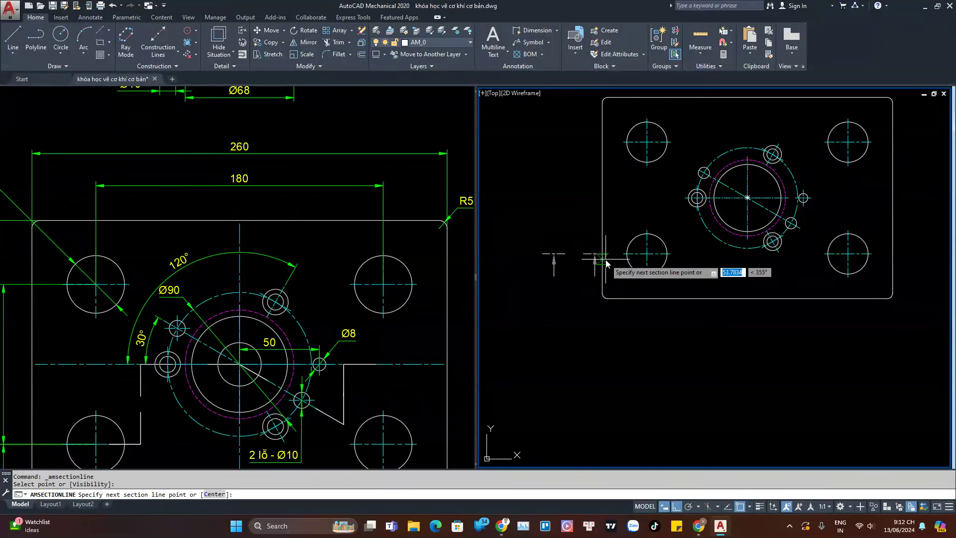
{"action": "left_click", "coordinate": [688, 254]}
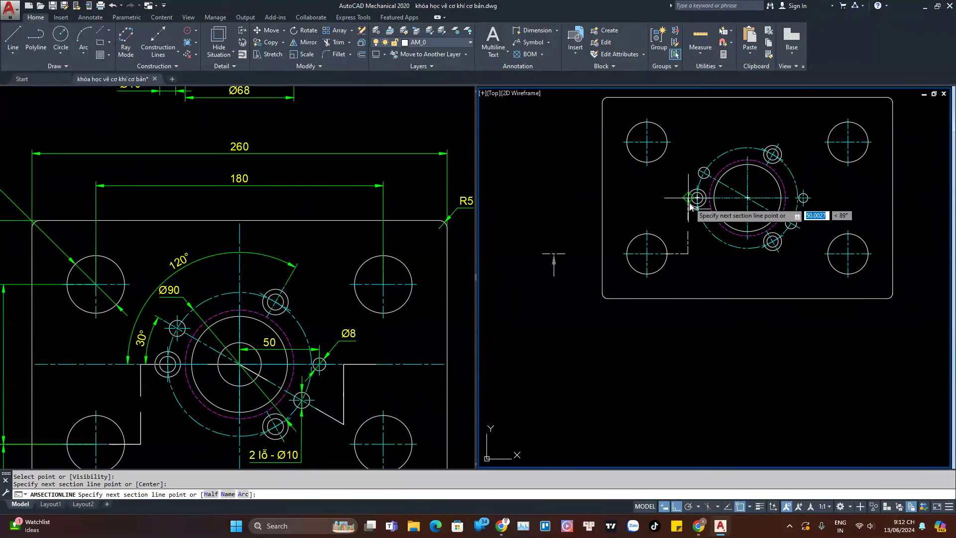
{"action": "scroll", "coordinate": [690, 206], "scroll_direction": "up", "scroll_amount": 4}
{"action": "scroll", "coordinate": [648, 209], "scroll_direction": "down", "scroll_amount": 5}
{"action": "key", "text": "Escape"}
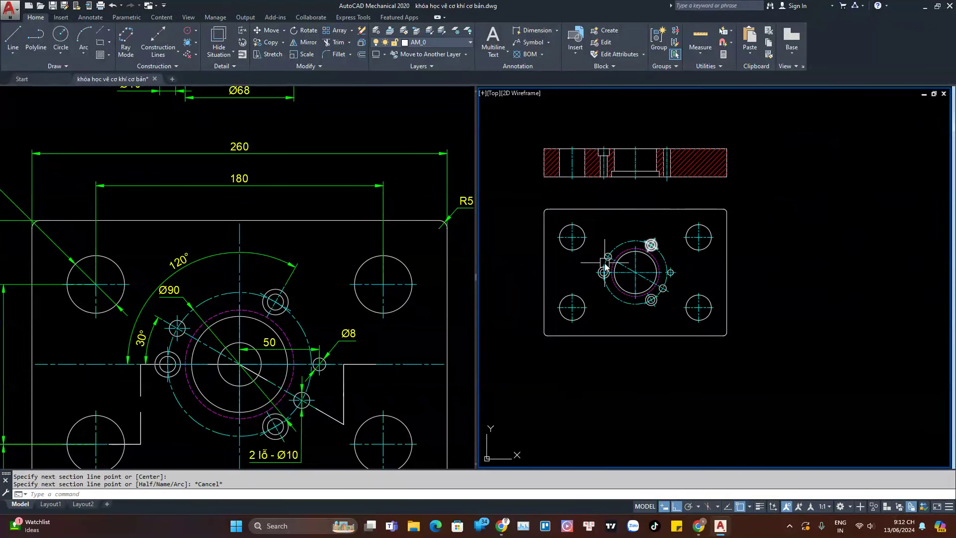
- Restart the section line, stepping from left of the plate through the left hole to the centre
{"action": "left_click", "coordinate": [243, 31]}
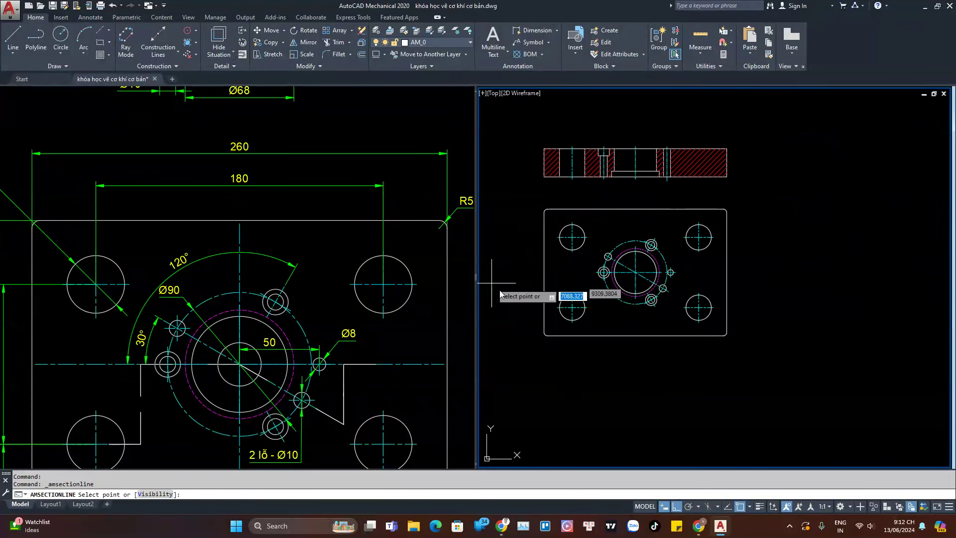
{"action": "left_click", "coordinate": [518, 307]}
{"action": "scroll", "coordinate": [600, 311], "scroll_direction": "up", "scroll_amount": 2}
{"action": "scroll", "coordinate": [600, 311], "scroll_direction": "up", "scroll_amount": 3}
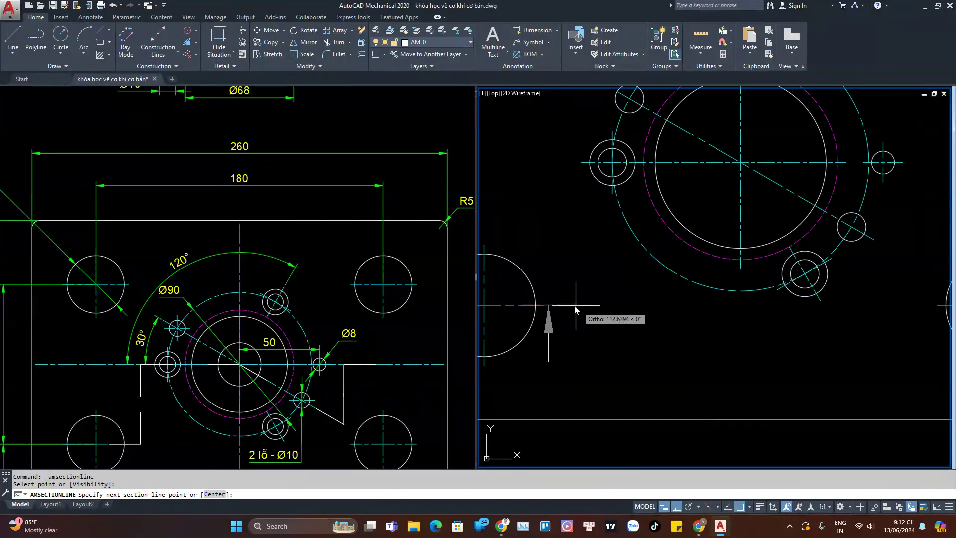
{"action": "left_click", "coordinate": [557, 297]}
{"action": "scroll", "coordinate": [559, 277], "scroll_direction": "down", "scroll_amount": 2}
{"action": "scroll", "coordinate": [562, 202], "scroll_direction": "up", "scroll_amount": 4}
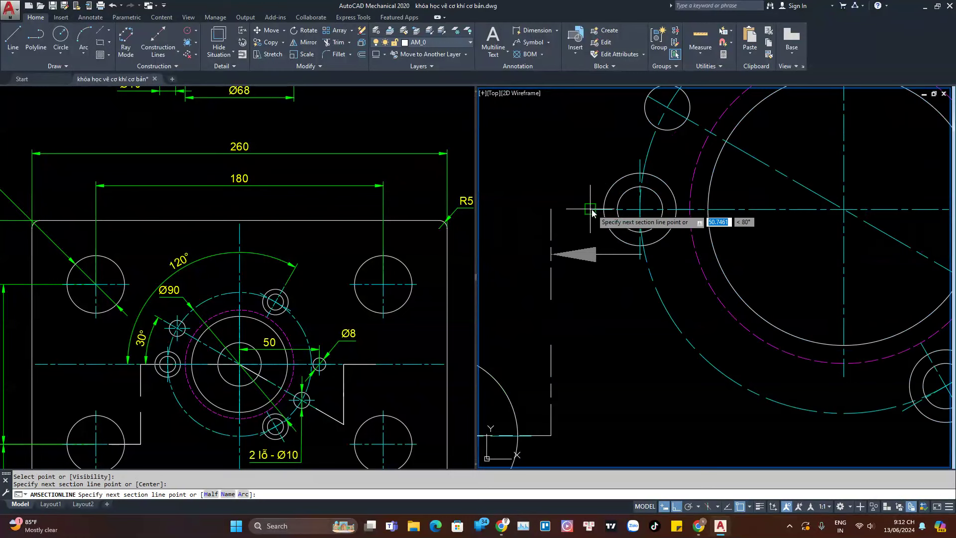
{"action": "left_click", "coordinate": [551, 212]}
{"action": "scroll", "coordinate": [548, 214], "scroll_direction": "down", "scroll_amount": 3}
{"action": "scroll", "coordinate": [548, 213], "scroll_direction": "down", "scroll_amount": 2}
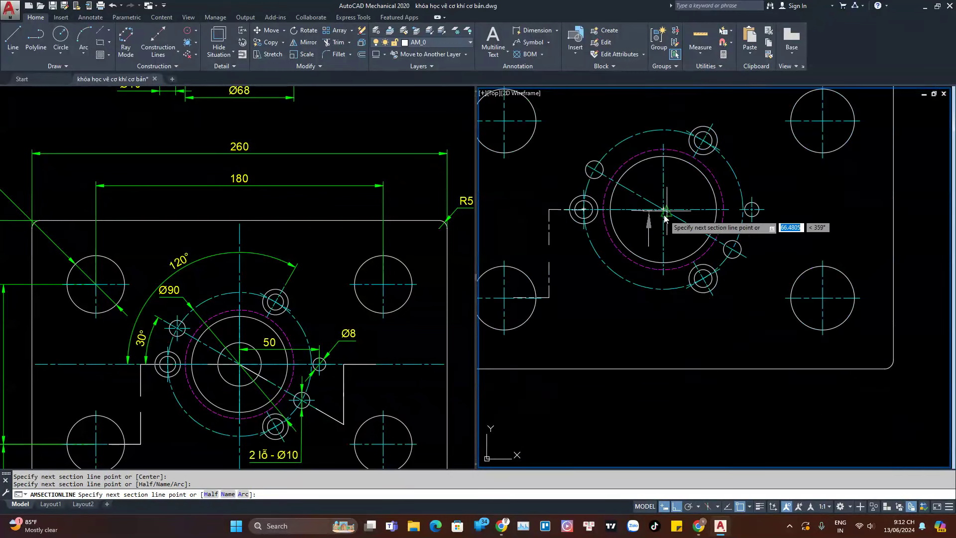
{"action": "left_click", "coordinate": [662, 214]}
- Continue the section line diagonally past the small hole, ending right of the plate with label A
{"action": "key", "text": "F8"}
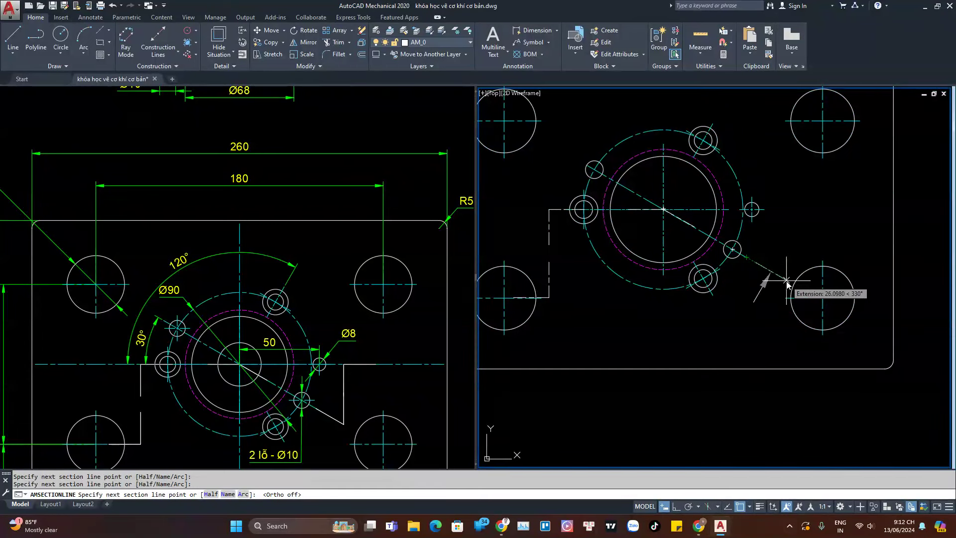
{"action": "left_click", "coordinate": [786, 281]}
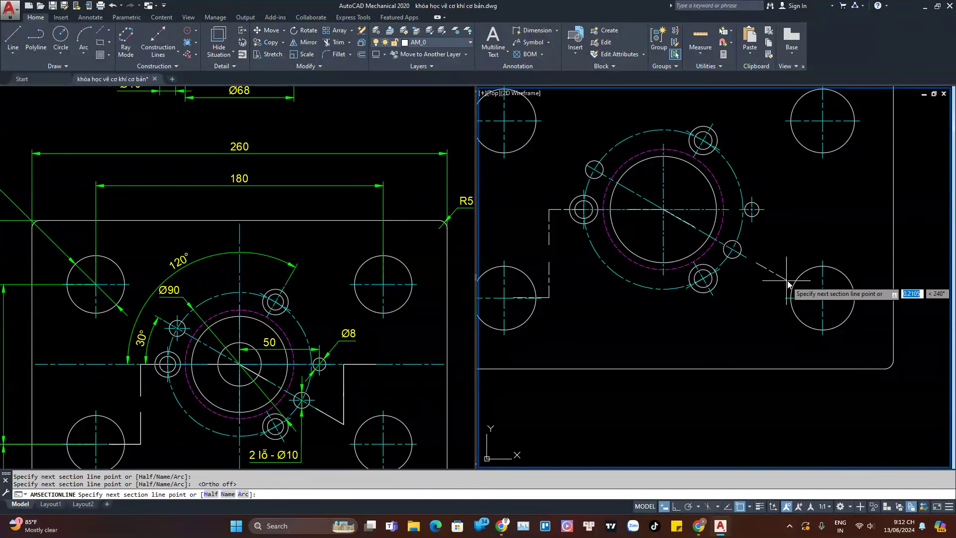
{"action": "left_click", "coordinate": [785, 210]}
{"action": "scroll", "coordinate": [785, 210], "scroll_direction": "down", "scroll_amount": 5}
{"action": "scroll", "coordinate": [817, 213], "scroll_direction": "up", "scroll_amount": 5}
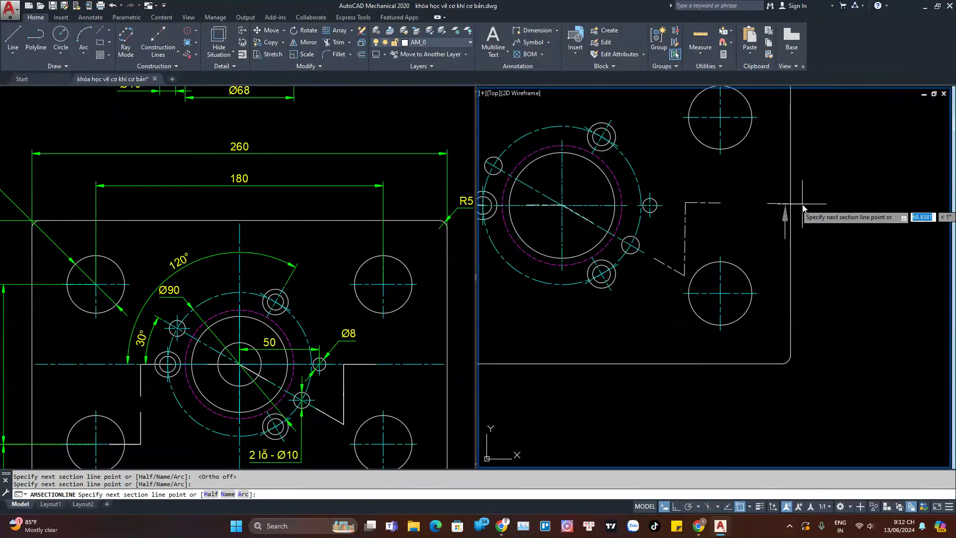
{"action": "left_click", "coordinate": [849, 204]}
{"action": "key", "text": "F8"}
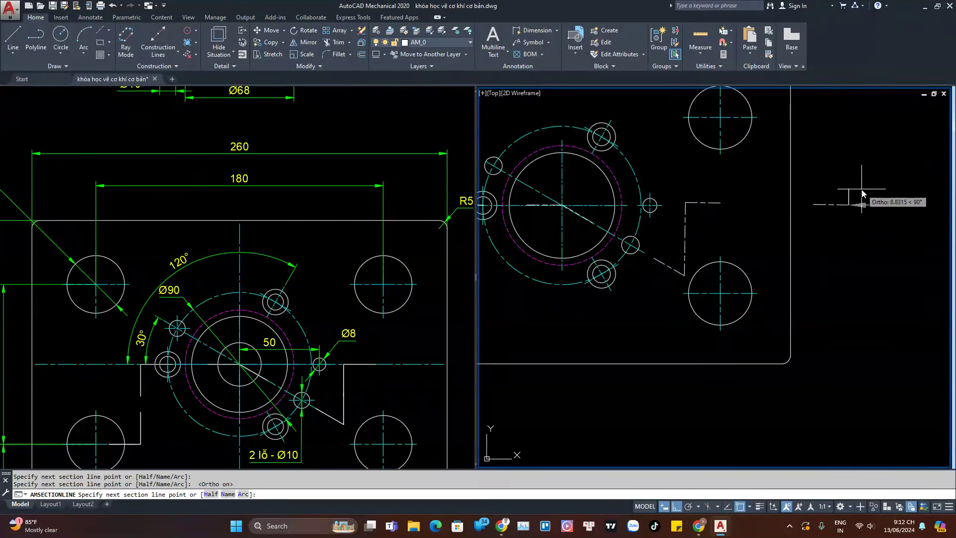
{"action": "scroll", "coordinate": [846, 235], "scroll_direction": "down", "scroll_amount": 2}
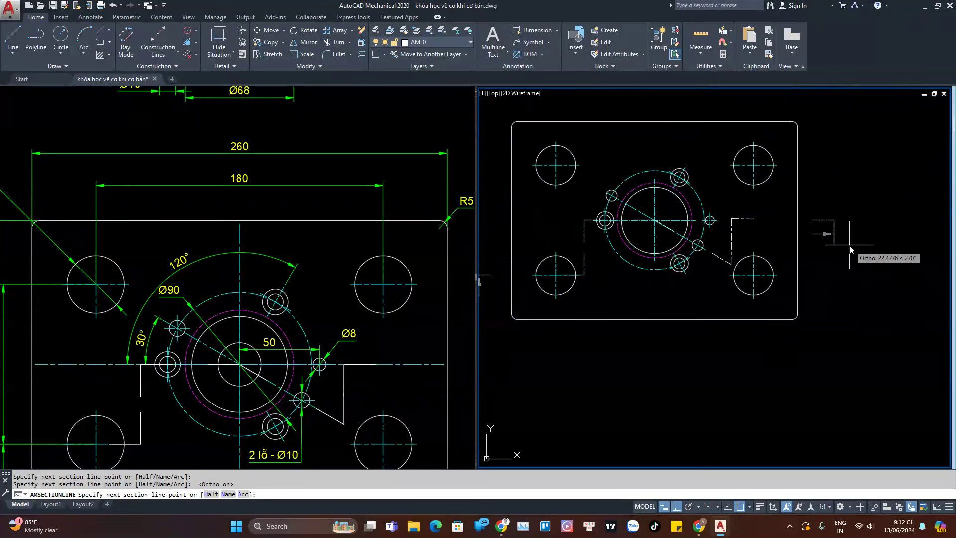
{"action": "key", "text": "Return"}
{"action": "key", "text": "Return"}
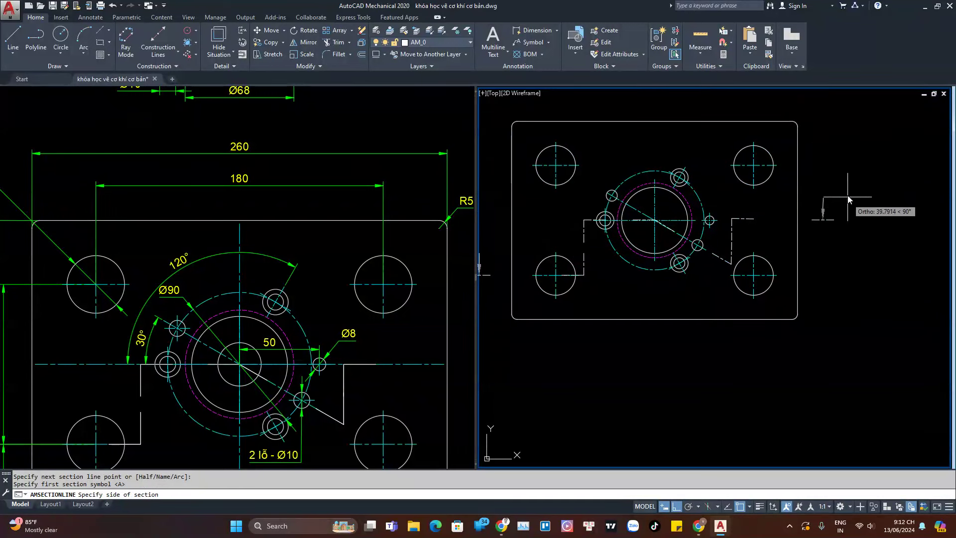
- Pick the viewing side and place the A-A label above the hatched side view
{"action": "left_click", "coordinate": [827, 297]}
{"action": "scroll", "coordinate": [807, 279], "scroll_direction": "down", "scroll_amount": 3}
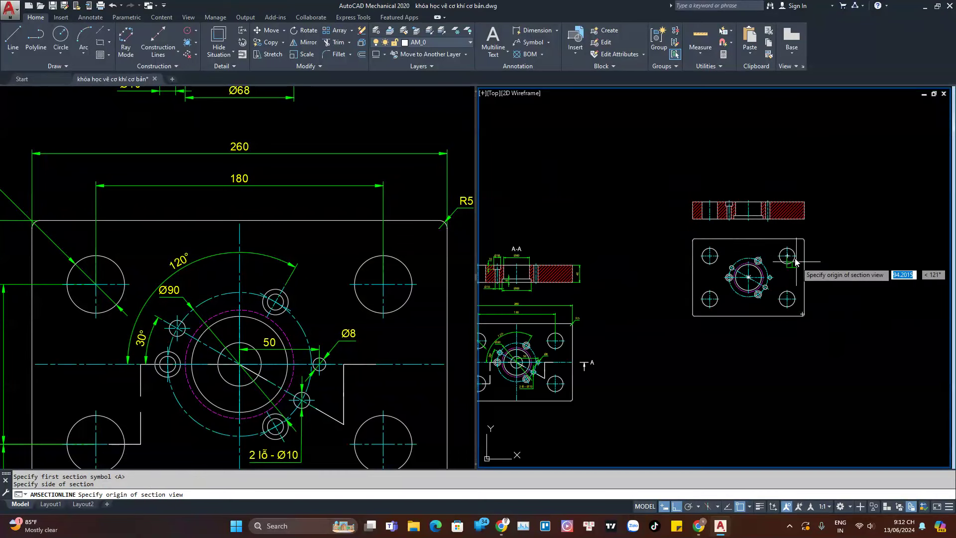
{"action": "left_click", "coordinate": [747, 191]}
{"action": "scroll", "coordinate": [749, 200], "scroll_direction": "up", "scroll_amount": 4}
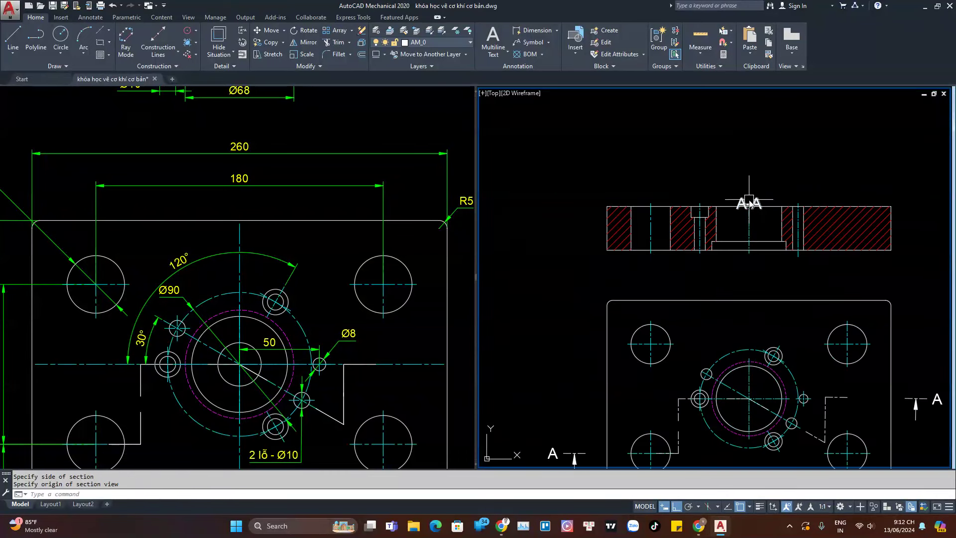
{"action": "left_click", "coordinate": [750, 203]}
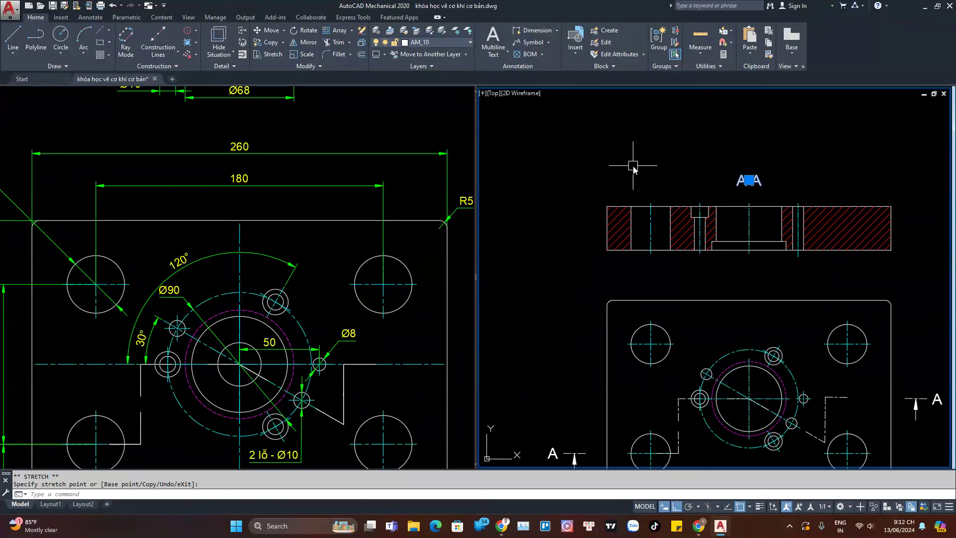
- Zoom and pan the right viewport toward the left A section-line marker
{"action": "key", "text": "Escape"}
{"action": "scroll", "coordinate": [640, 220], "scroll_direction": "down", "scroll_amount": 3}
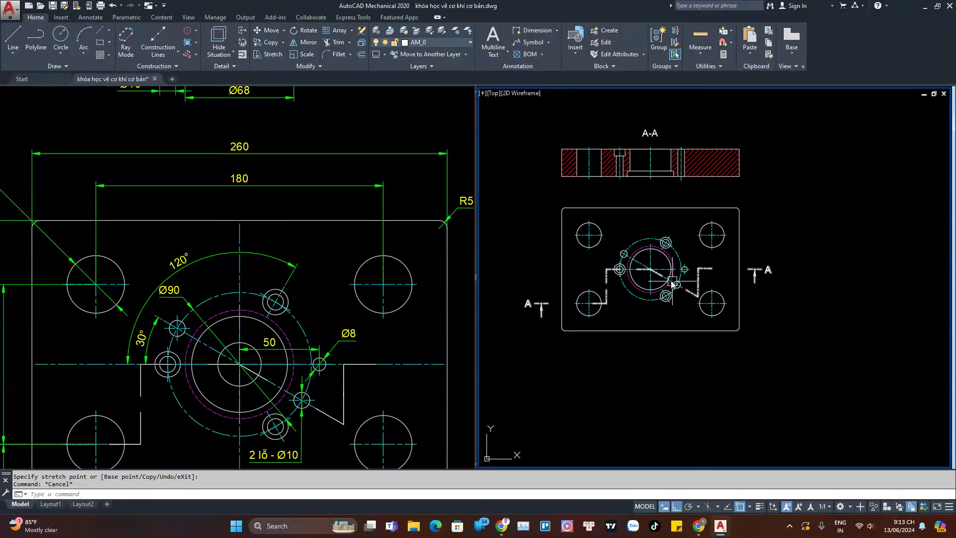
{"action": "scroll", "coordinate": [606, 287], "scroll_direction": "up", "scroll_amount": 2}
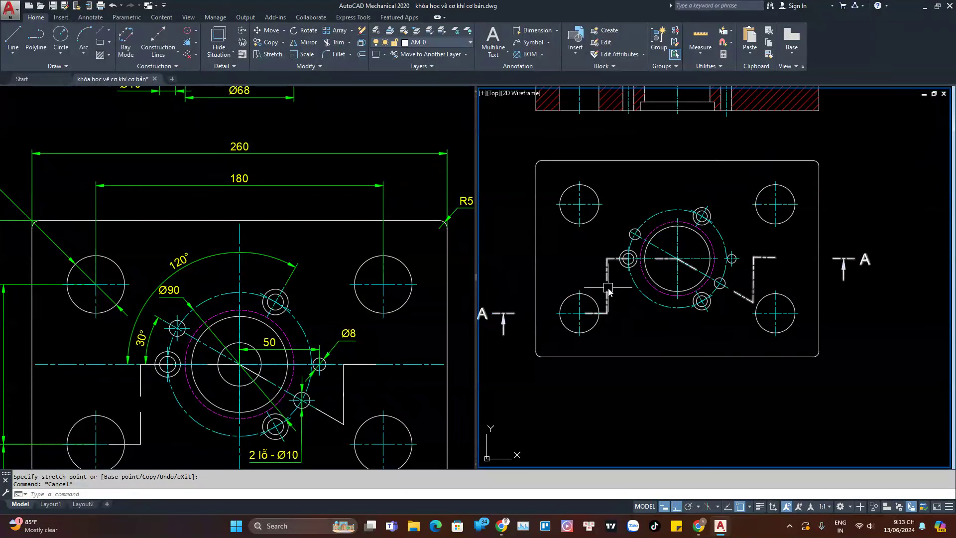
{"action": "scroll", "coordinate": [608, 291], "scroll_direction": "up", "scroll_amount": 2}
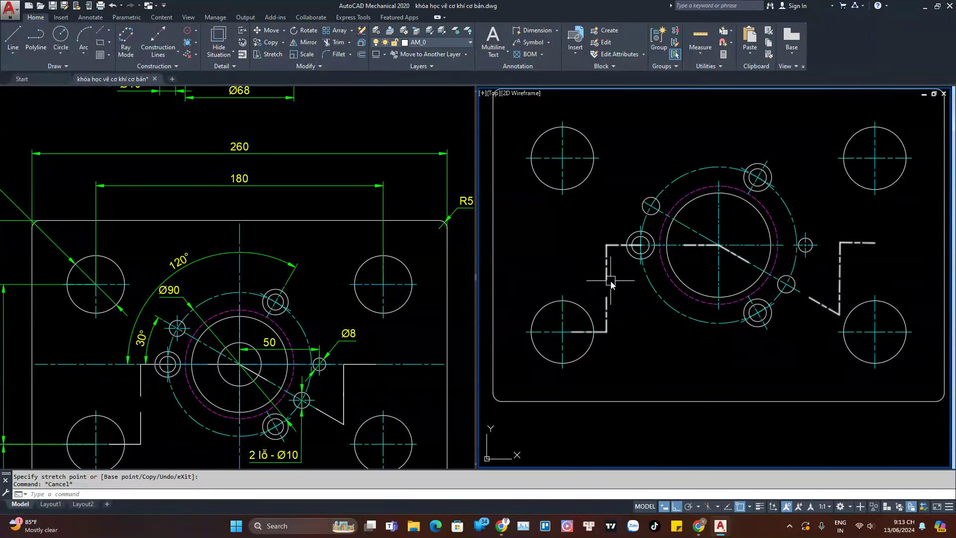
{"action": "middle_click_drag", "start_coordinate": [612, 285], "coordinate": [683, 286]}
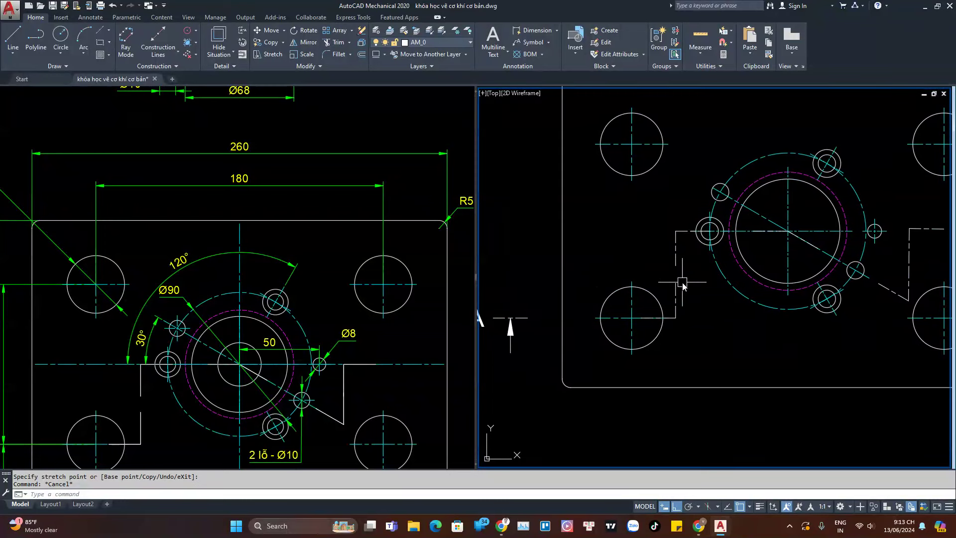
{"action": "scroll", "coordinate": [682, 283], "scroll_direction": "down", "scroll_amount": 2}
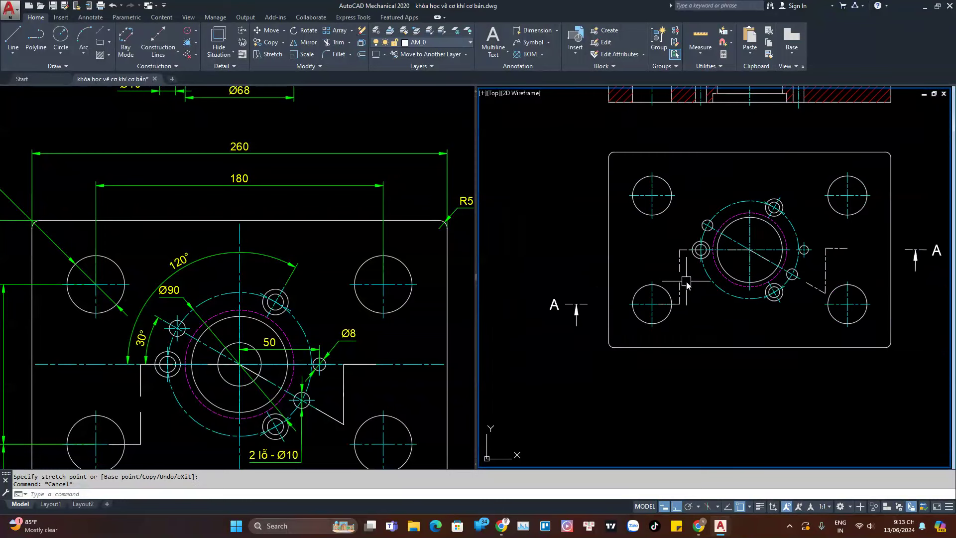
{"action": "scroll", "coordinate": [563, 309], "scroll_direction": "up", "scroll_amount": 2}
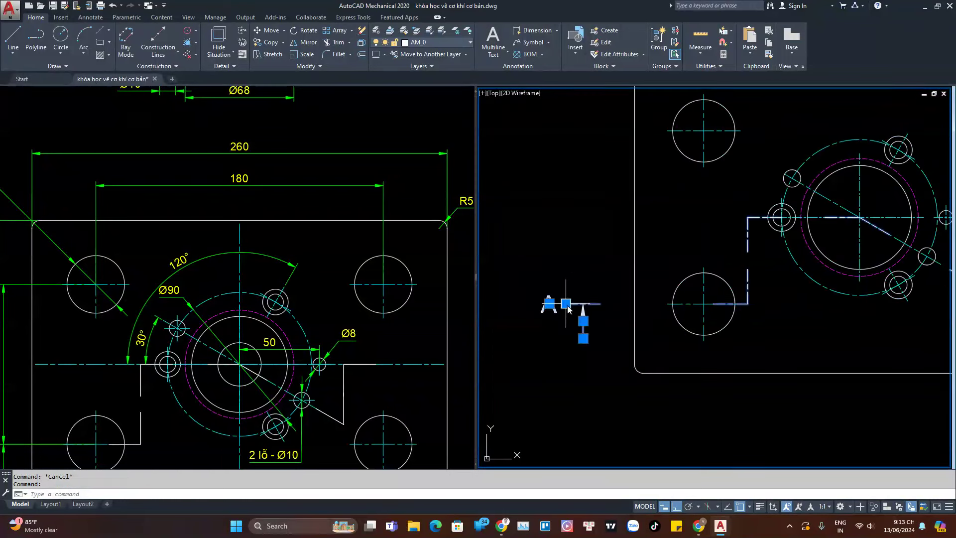
- In the section view style settings, set the end/bend and cutting-plane linetypes to Continuous
{"action": "double_click", "coordinate": [568, 309]}
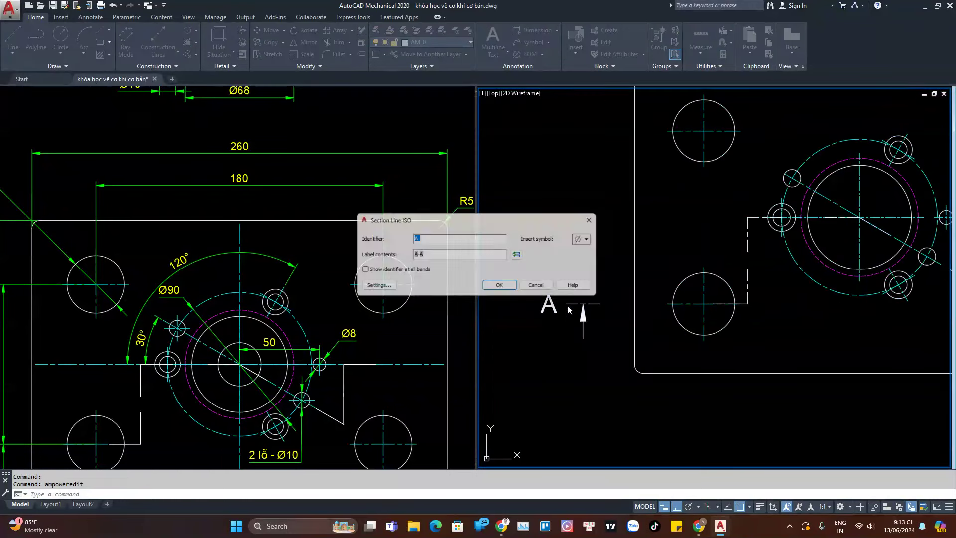
{"action": "left_click", "coordinate": [375, 288]}
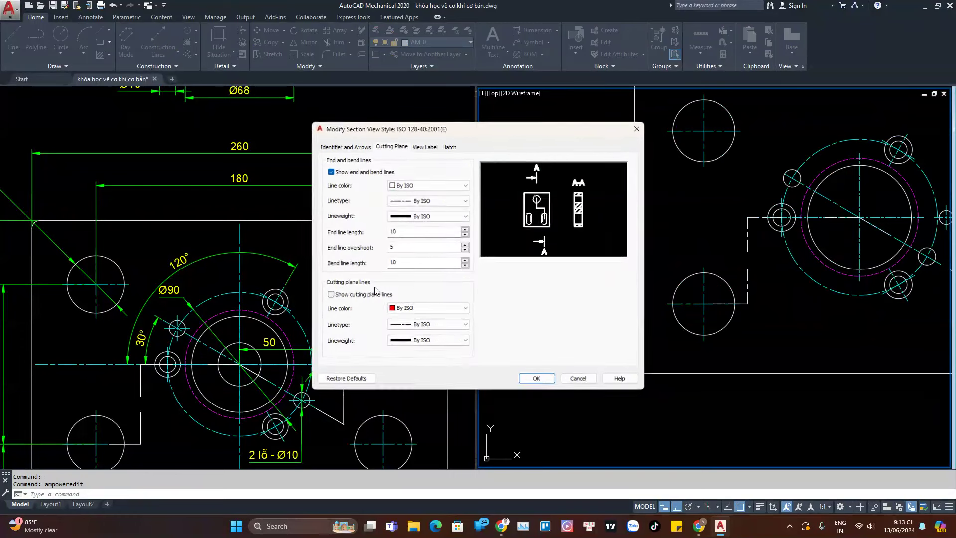
{"action": "left_click", "coordinate": [348, 148]}
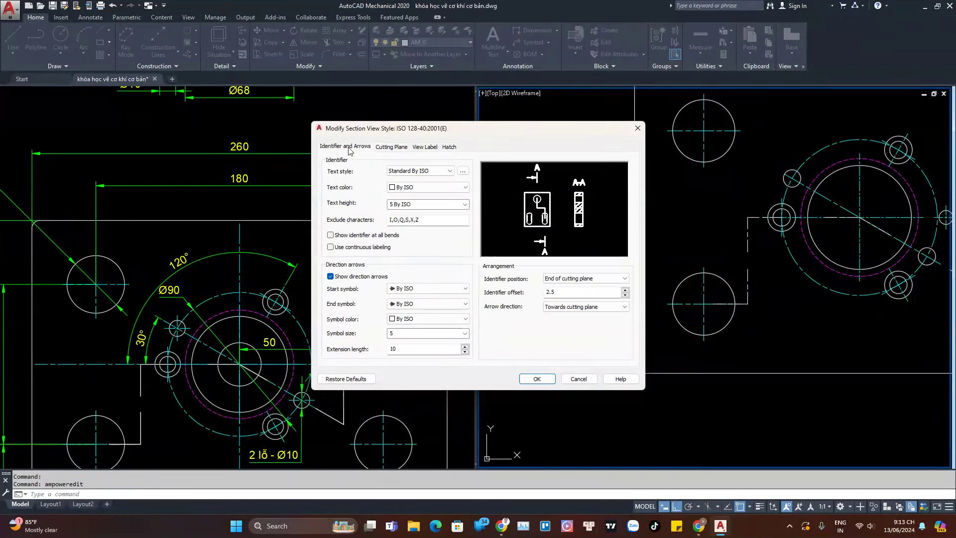
{"action": "left_click", "coordinate": [392, 147]}
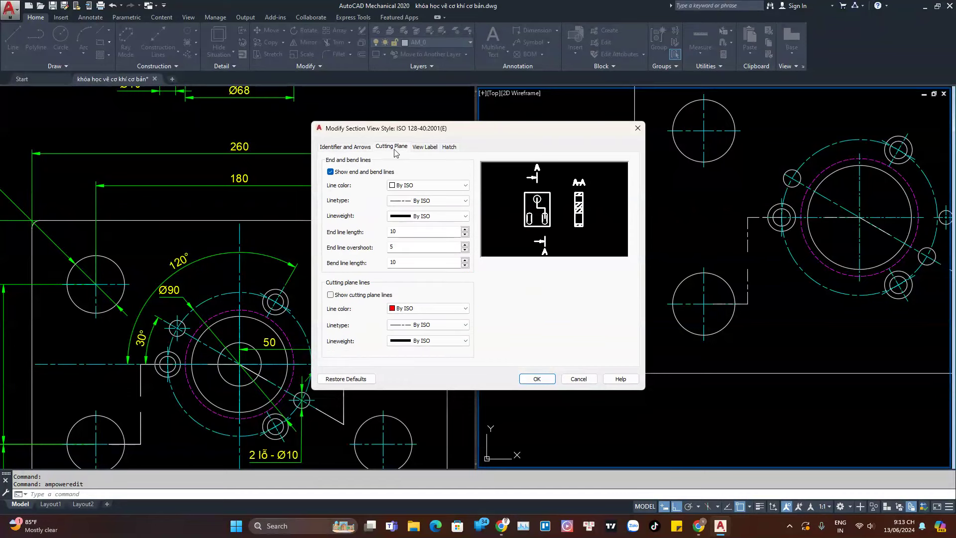
{"action": "left_click", "coordinate": [446, 201]}
{"action": "left_click", "coordinate": [440, 322]}
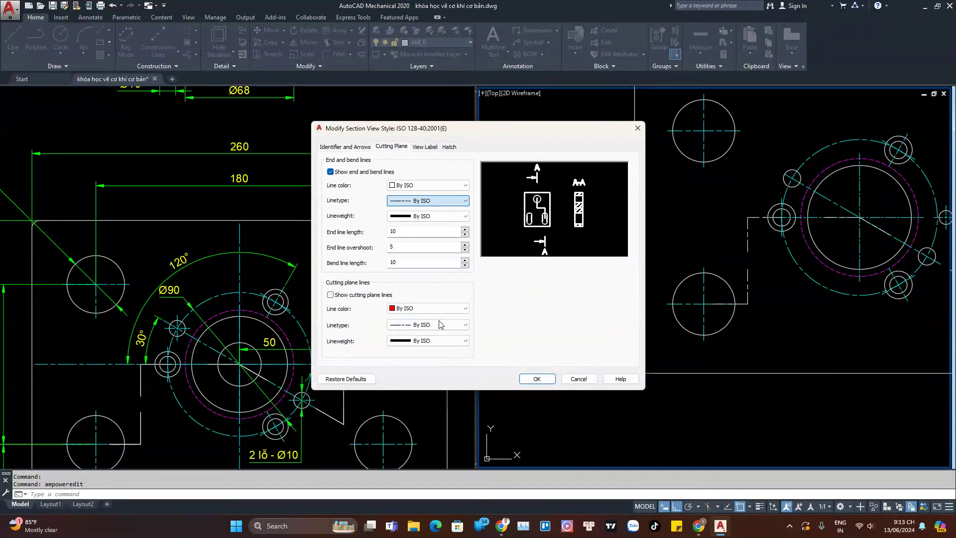
{"action": "left_click", "coordinate": [439, 324]}
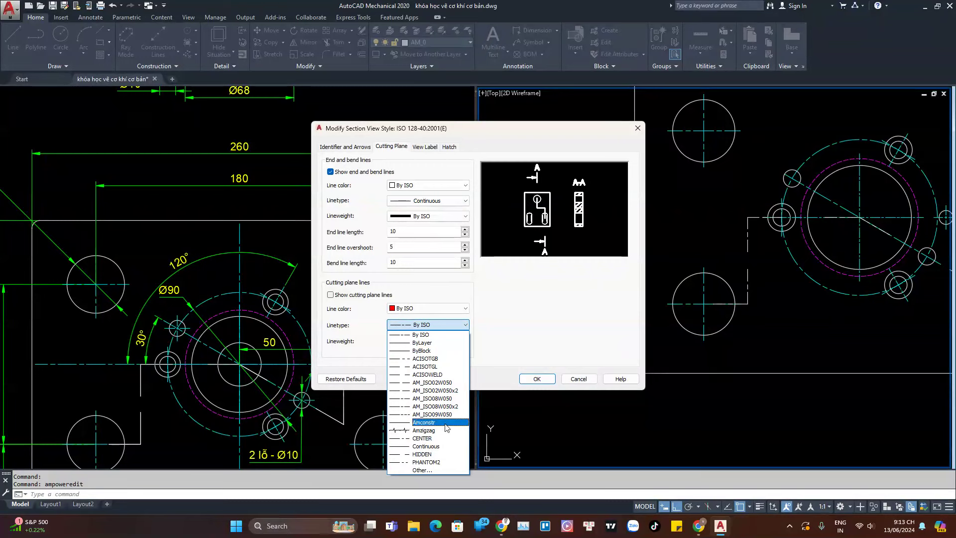
{"action": "left_click", "coordinate": [434, 447]}
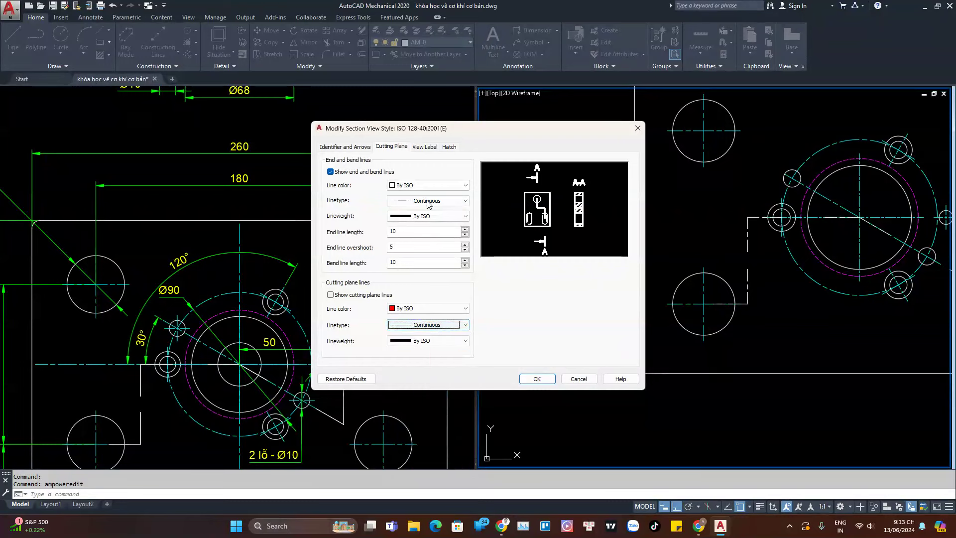
- Make the identifier and A-A view label text yellow and apply the changes
{"action": "left_click", "coordinate": [349, 148]}
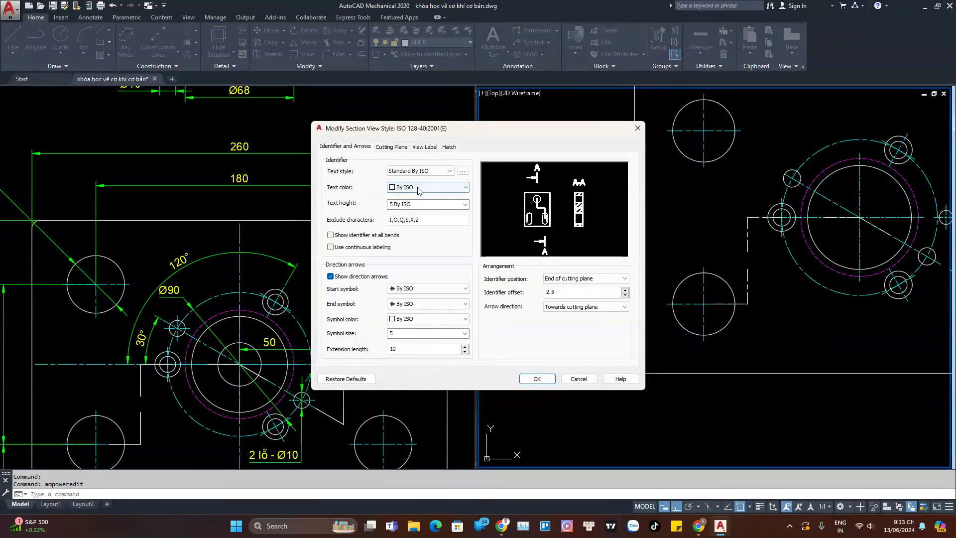
{"action": "left_click", "coordinate": [454, 188]}
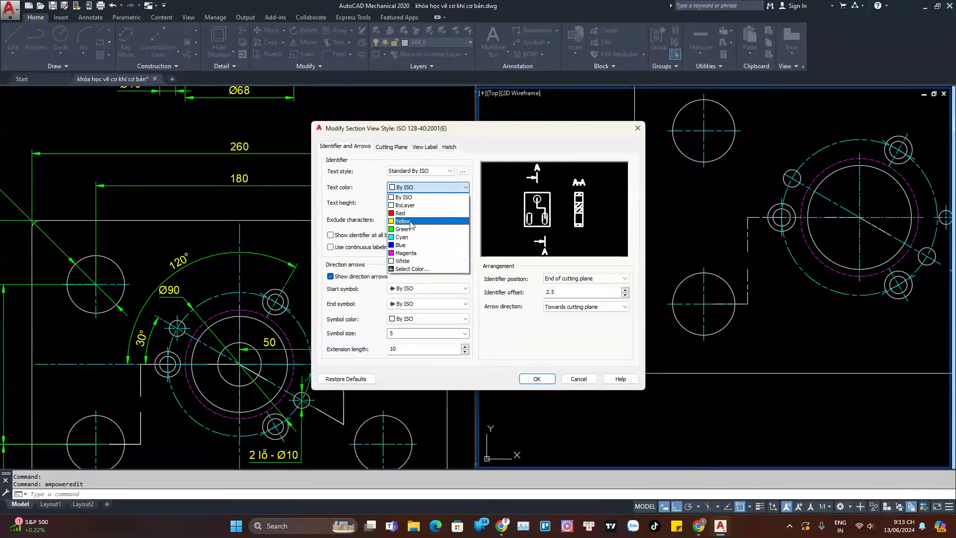
{"action": "left_click", "coordinate": [405, 221]}
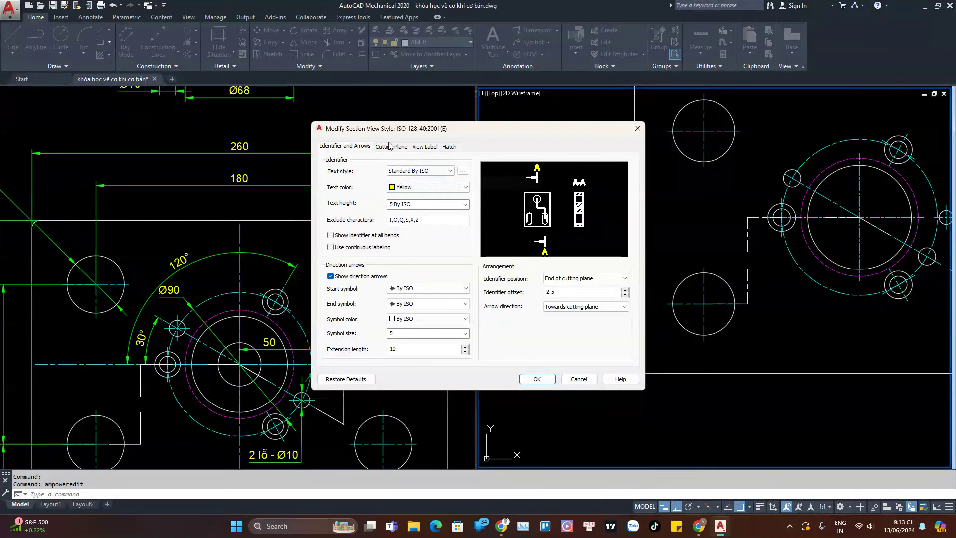
{"action": "left_click", "coordinate": [428, 148]}
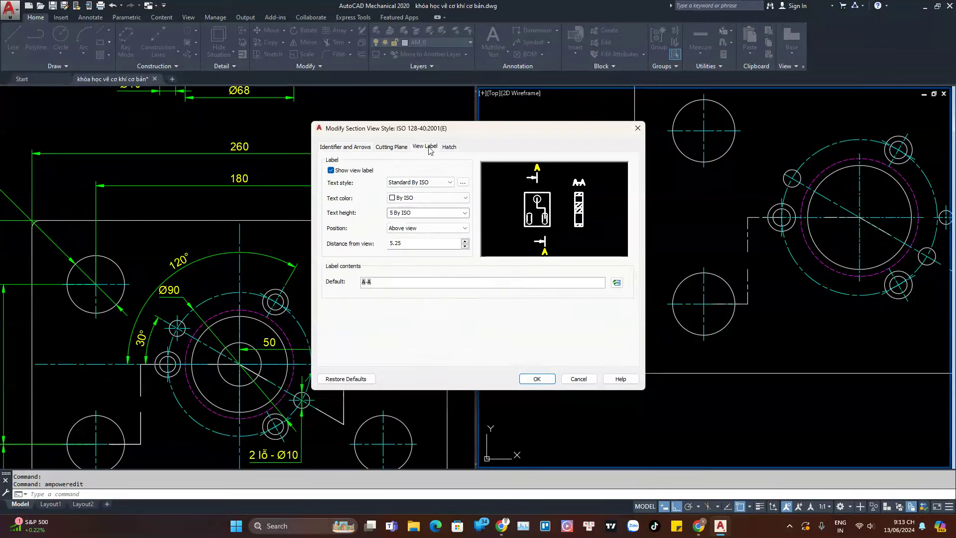
{"action": "left_click", "coordinate": [438, 198]}
{"action": "left_click", "coordinate": [404, 221]}
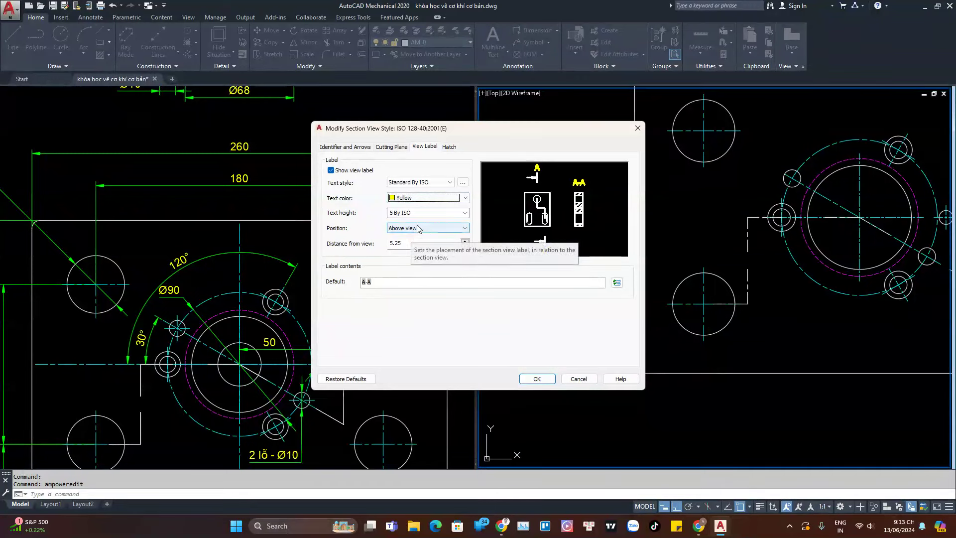
{"action": "left_click", "coordinate": [542, 378]}
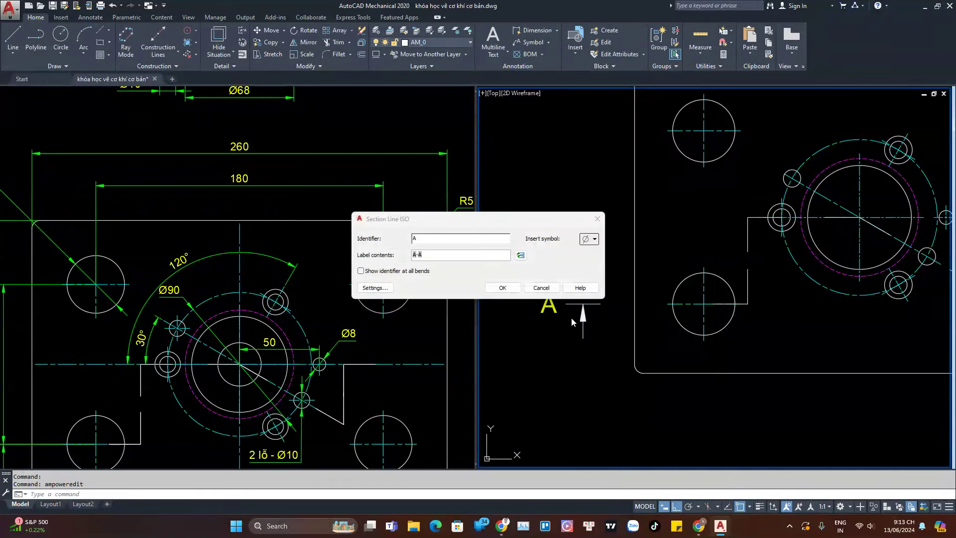
{"action": "left_click", "coordinate": [503, 288]}
- Turn on lineweight display and zoom to check the heavier plate and section outlines
{"action": "scroll", "coordinate": [542, 306], "scroll_direction": "down", "scroll_amount": 3}
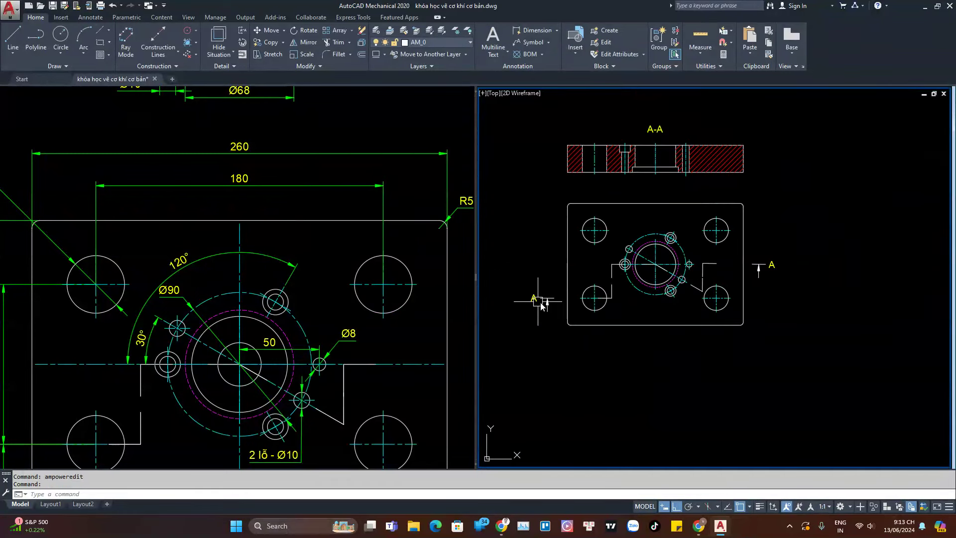
{"action": "left_click", "coordinate": [541, 307]}
{"action": "middle_click_drag", "start_coordinate": [657, 318], "coordinate": [649, 334]}
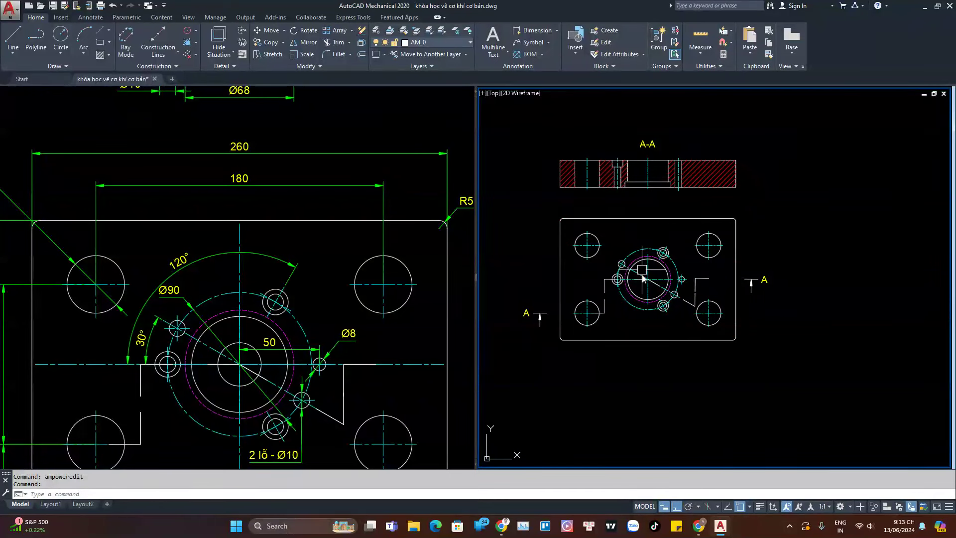
{"action": "left_click", "coordinate": [760, 507]}
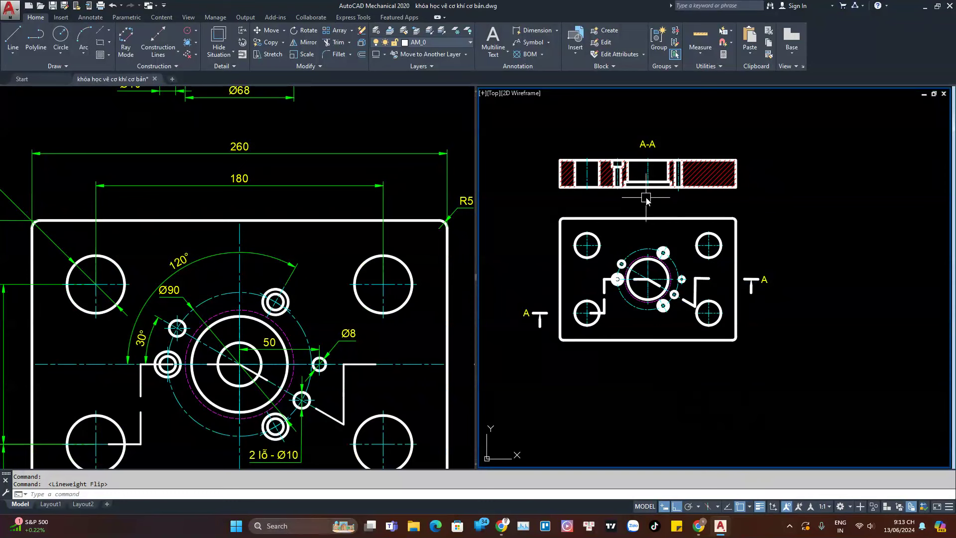
{"action": "scroll", "coordinate": [598, 167], "scroll_direction": "up", "scroll_amount": 4}
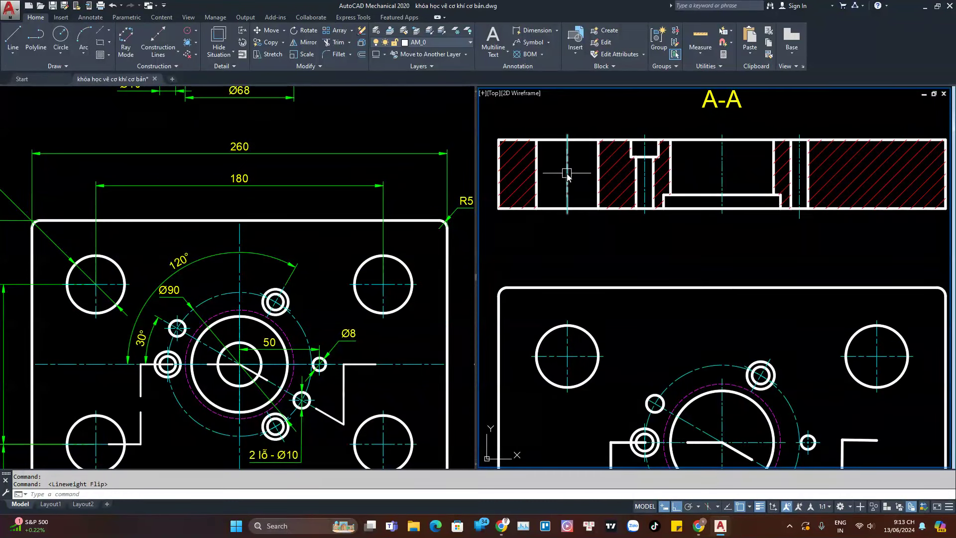
{"action": "scroll", "coordinate": [610, 175], "scroll_direction": "up", "scroll_amount": 2}
{"action": "scroll", "coordinate": [610, 174], "scroll_direction": "down", "scroll_amount": 4}
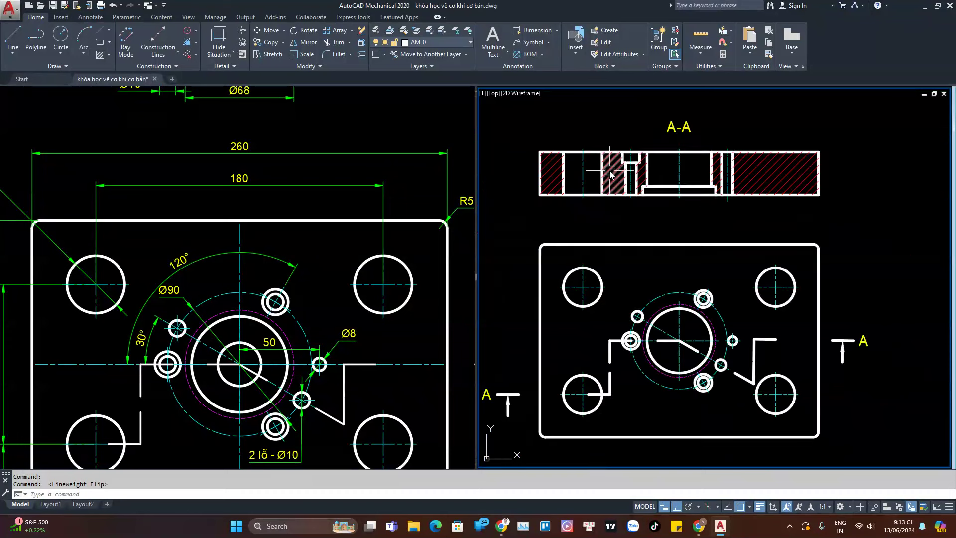
{"action": "scroll", "coordinate": [610, 174], "scroll_direction": "down", "scroll_amount": 2}
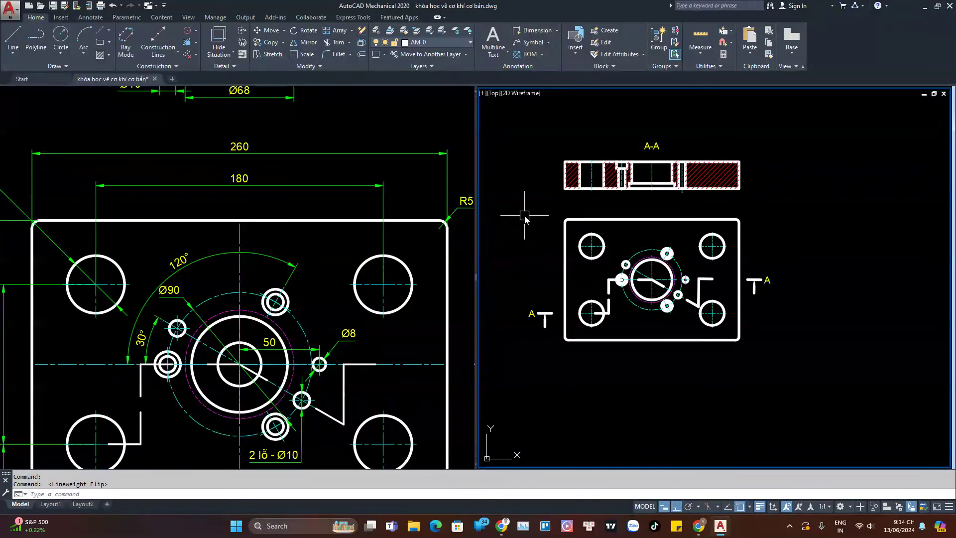
- Zoom and pan the left viewport to show the whole dimensioned original, including its A-A section, then reactivate the right viewport
{"action": "left_click", "coordinate": [325, 135]}
{"action": "scroll", "coordinate": [324, 140], "scroll_direction": "down", "scroll_amount": 3}
{"action": "scroll", "coordinate": [329, 190], "scroll_direction": "up", "scroll_amount": 1}
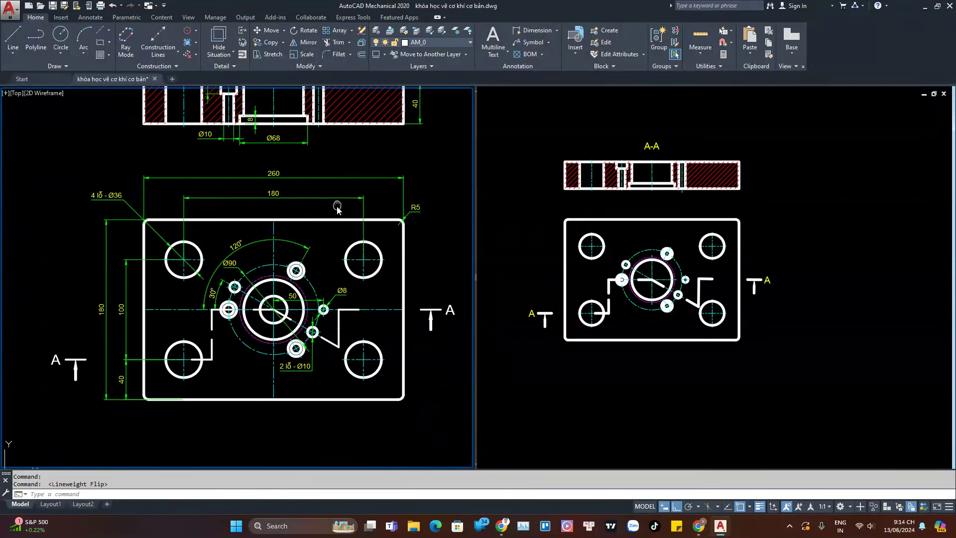
{"action": "middle_click_drag", "start_coordinate": [333, 209], "coordinate": [336, 256]}
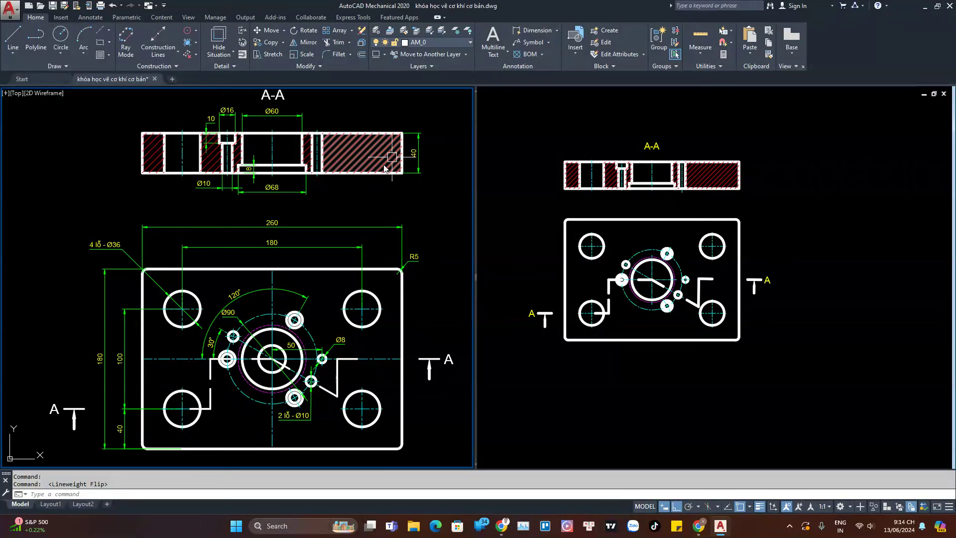
{"action": "scroll", "coordinate": [341, 229], "scroll_direction": "down", "scroll_amount": 2}
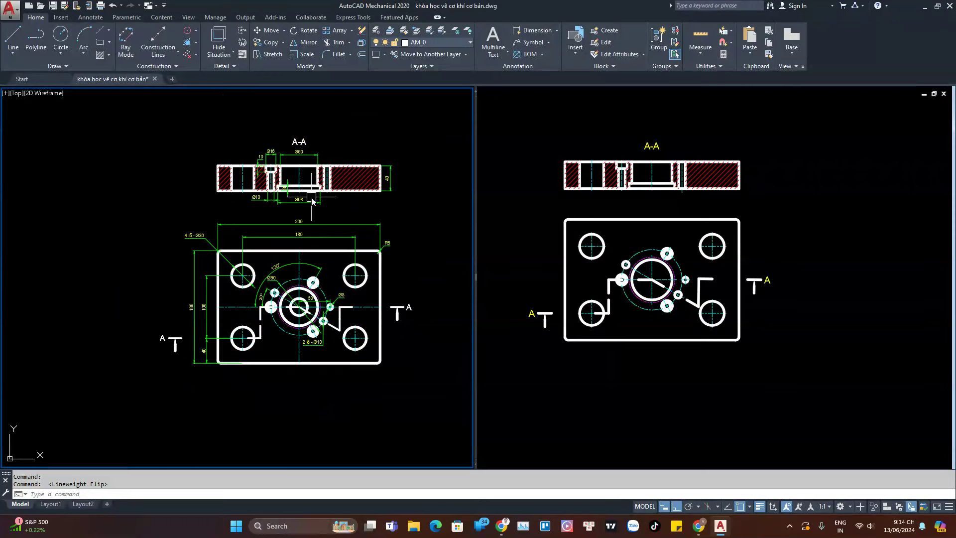
{"action": "scroll", "coordinate": [308, 207], "scroll_direction": "up", "scroll_amount": 2}
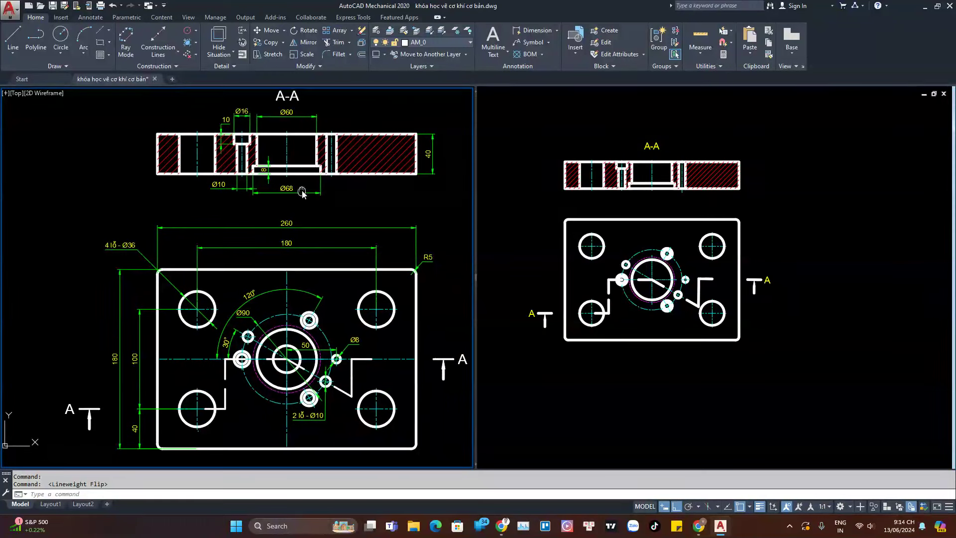
{"action": "scroll", "coordinate": [306, 203], "scroll_direction": "down", "scroll_amount": 2}
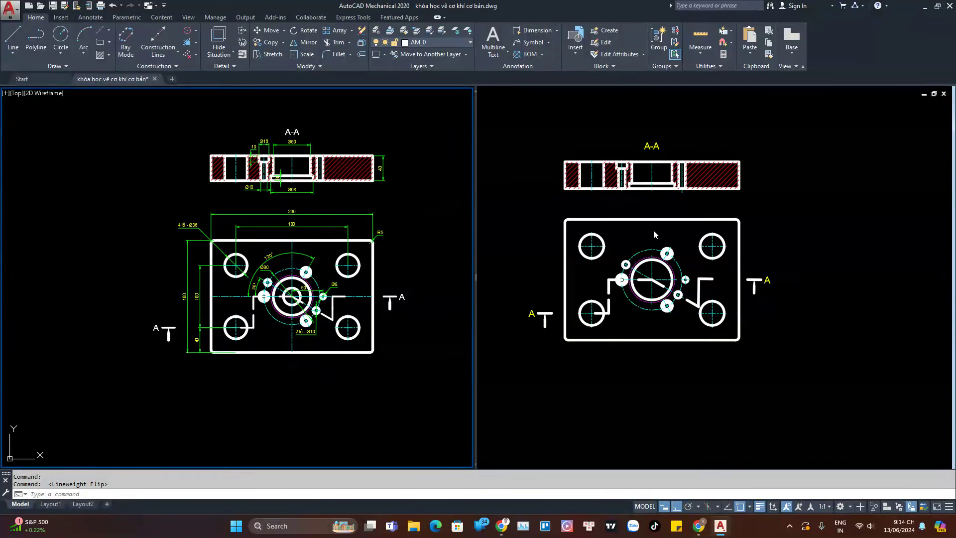
{"action": "left_click", "coordinate": [625, 217]}
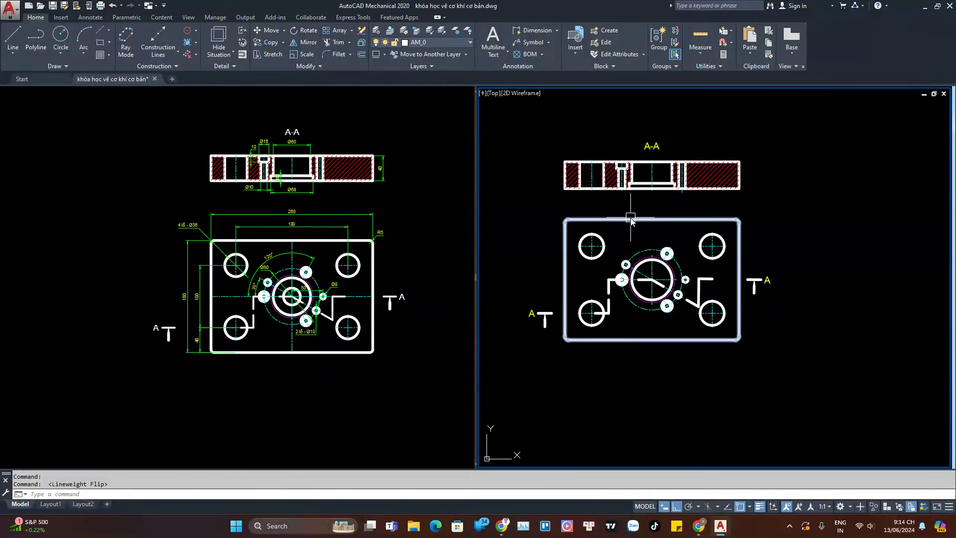
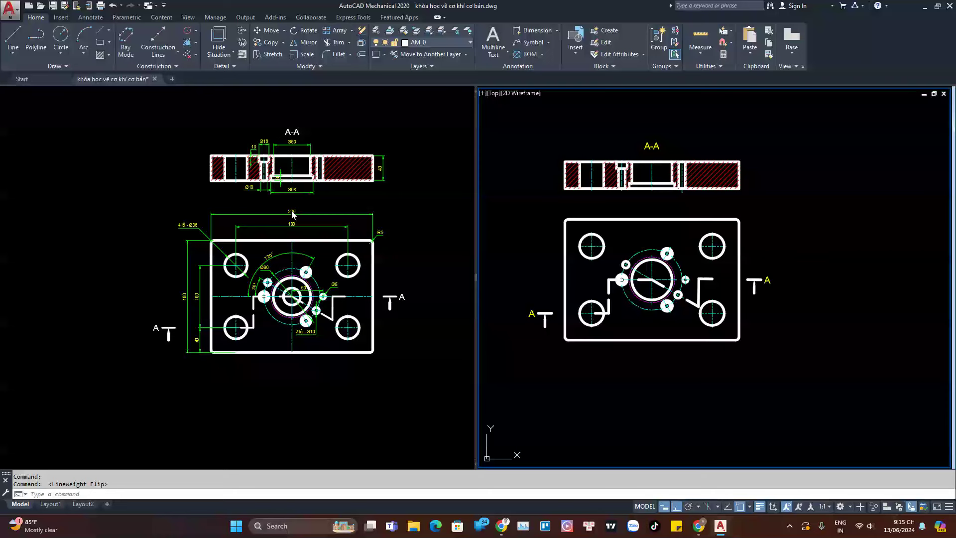
- Make the left viewport showing the flange plate's section and top views current
{"action": "left_click", "coordinate": [292, 215]}
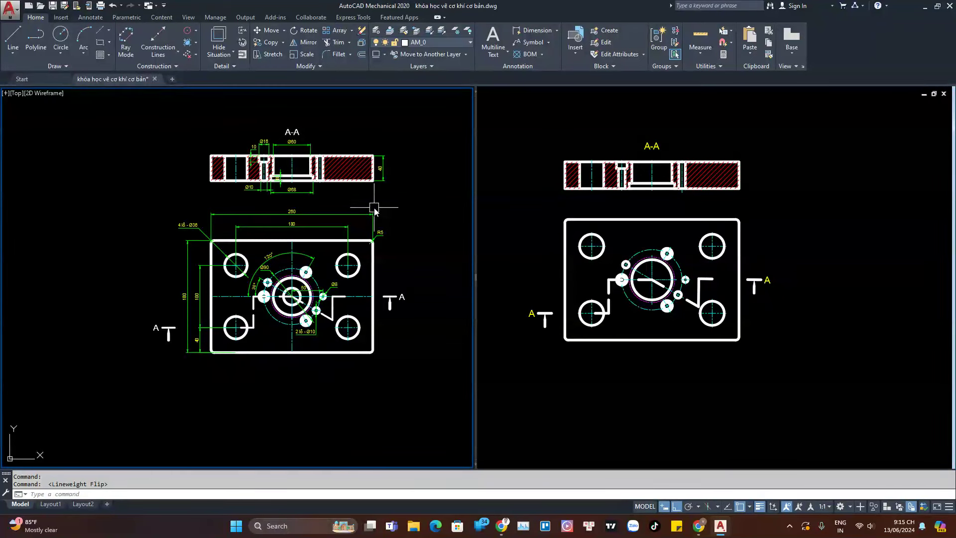
- Draw a 297 × 210 rectangle to the left of the plate and select it
{"action": "type", "text": "rec"}
{"action": "key", "text": "Return"}
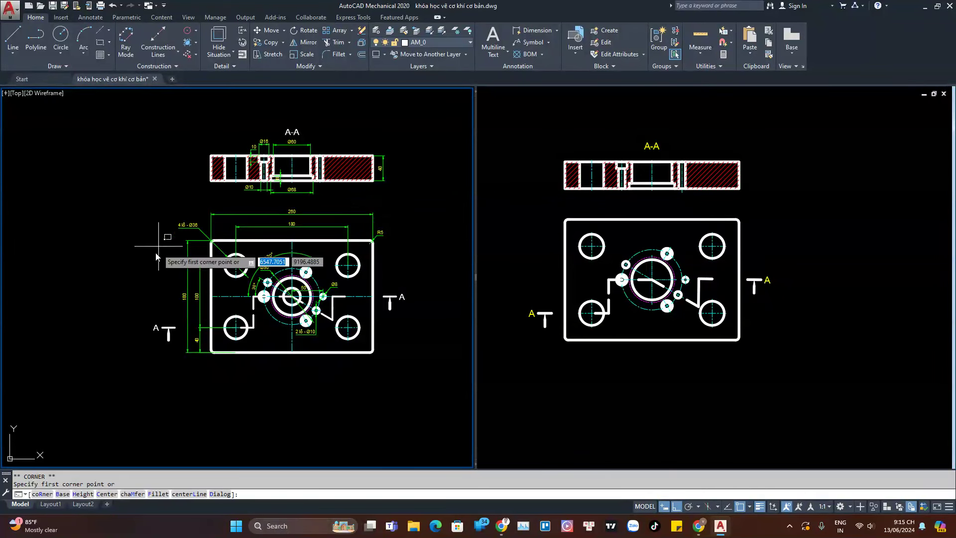
{"action": "left_click", "coordinate": [131, 381]}
{"action": "type", "text": "297"}
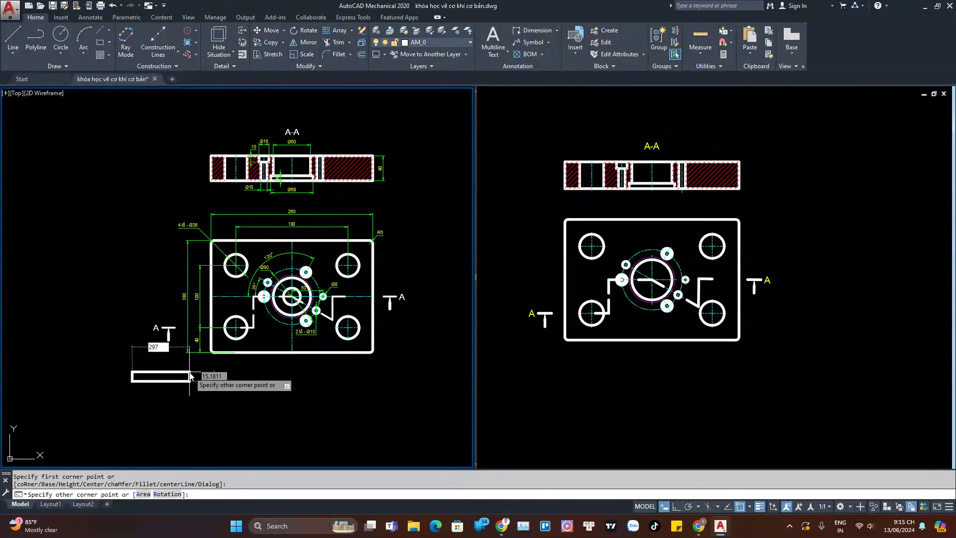
{"action": "key", "text": "Tab"}
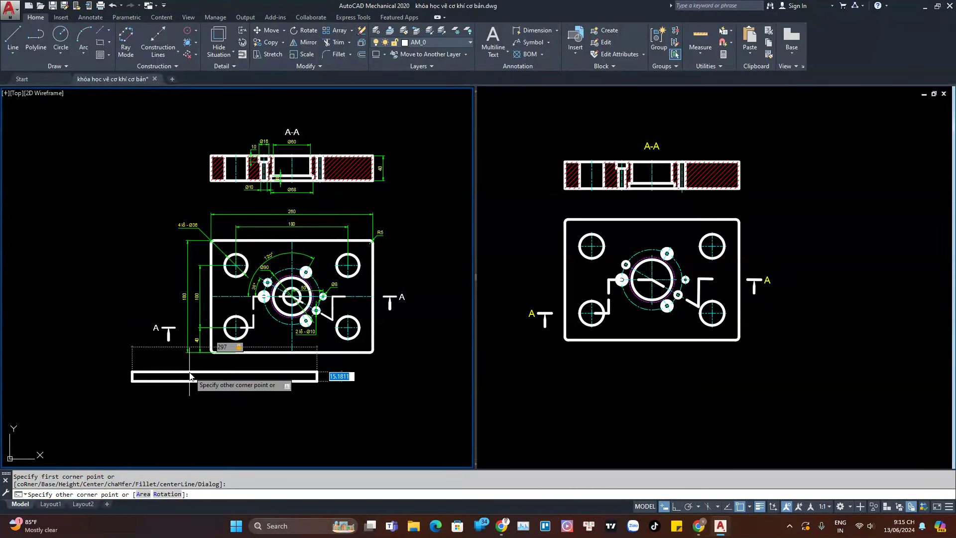
{"action": "type", "text": "210"}
{"action": "key", "text": "Return"}
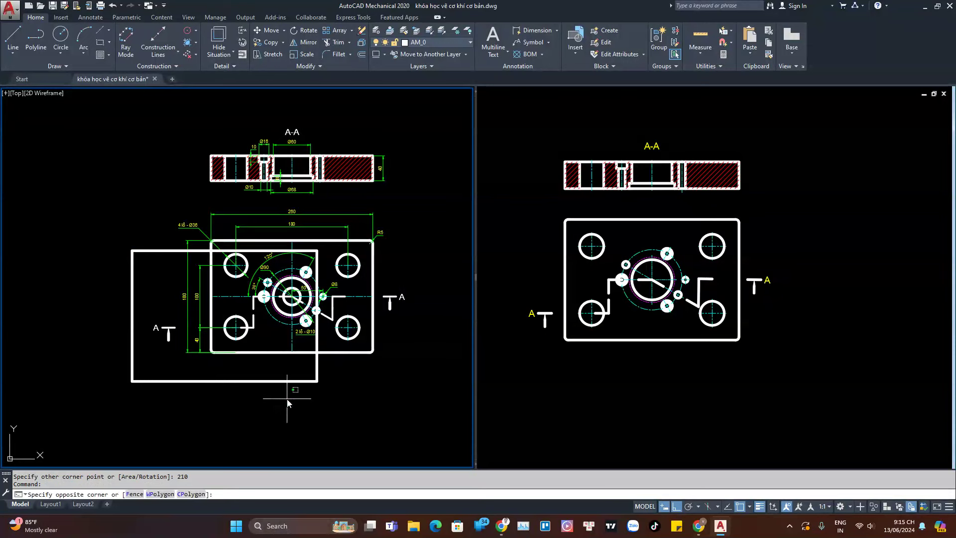
{"action": "left_click_drag", "start_coordinate": [279, 395], "coordinate": [269, 371]}
{"action": "middle_click_drag", "start_coordinate": [298, 398], "coordinate": [305, 383]}
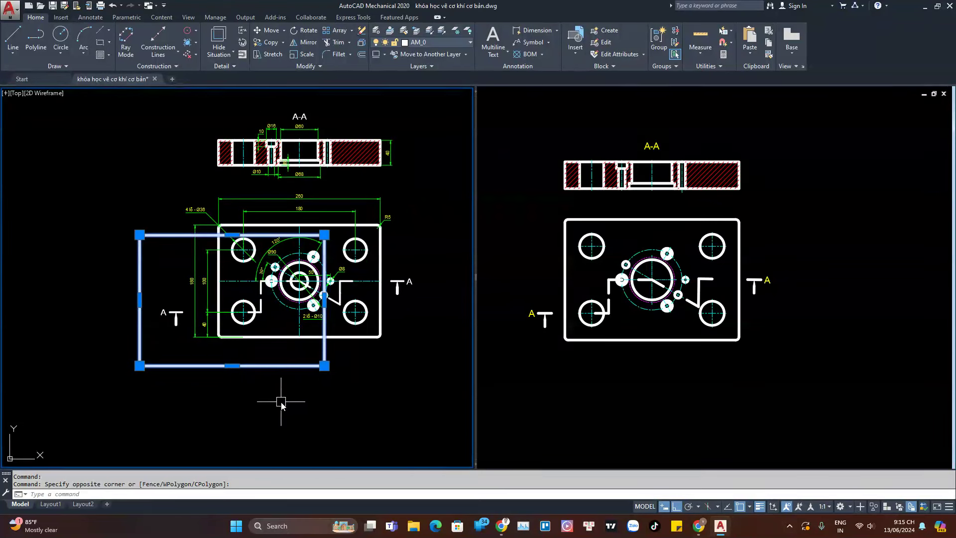
- Scale the rectangle by 2 about its lower-left corner
{"action": "type", "text": "sc"}
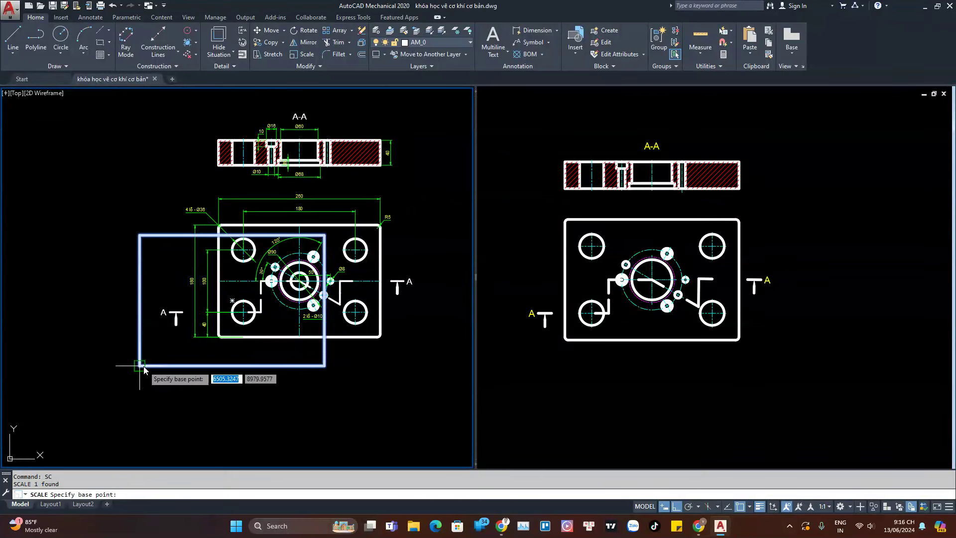
{"action": "key", "text": "Return"}
{"action": "left_click", "coordinate": [141, 366]}
{"action": "type", "text": "2"}
{"action": "key", "text": "Return"}
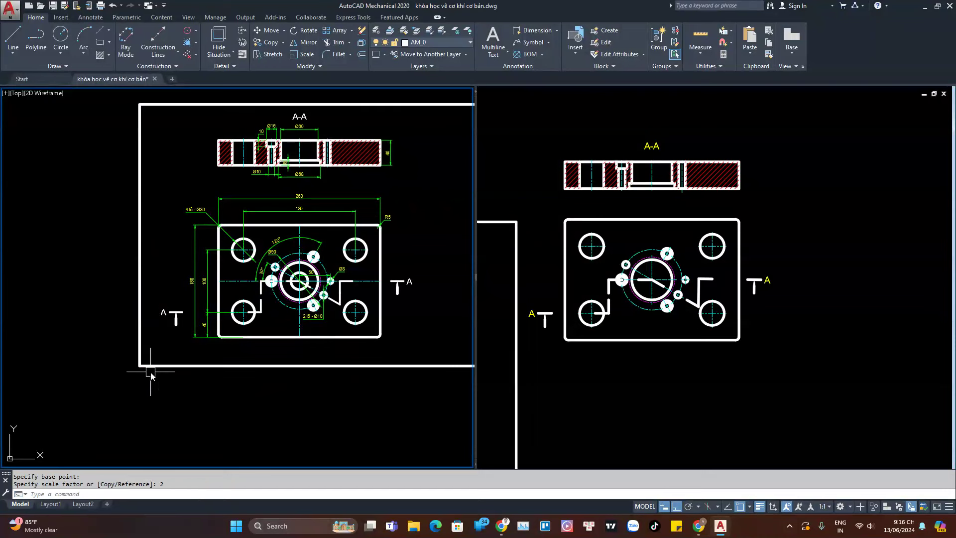
{"action": "scroll", "coordinate": [150, 352], "scroll_direction": "down", "scroll_amount": 2}
- Move the enlarged sheet frame slightly to the left
{"action": "left_click", "coordinate": [319, 354]}
{"action": "left_click", "coordinate": [315, 389]}
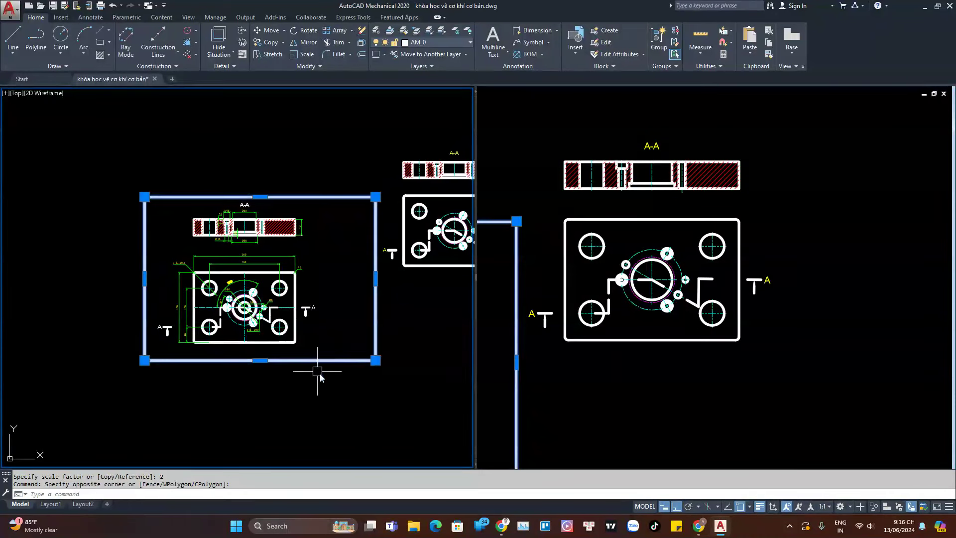
{"action": "type", "text": "m"}
{"action": "key", "text": "Return"}
{"action": "left_click", "coordinate": [384, 407]}
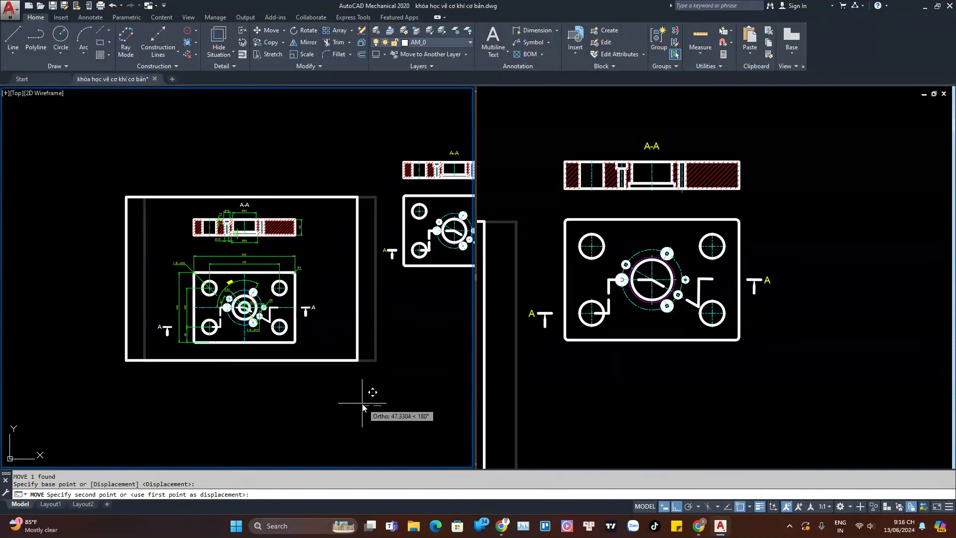
{"action": "left_click", "coordinate": [368, 391]}
{"action": "scroll", "coordinate": [259, 338], "scroll_direction": "up", "scroll_amount": 2}
{"action": "scroll", "coordinate": [259, 337], "scroll_direction": "up", "scroll_amount": 4}
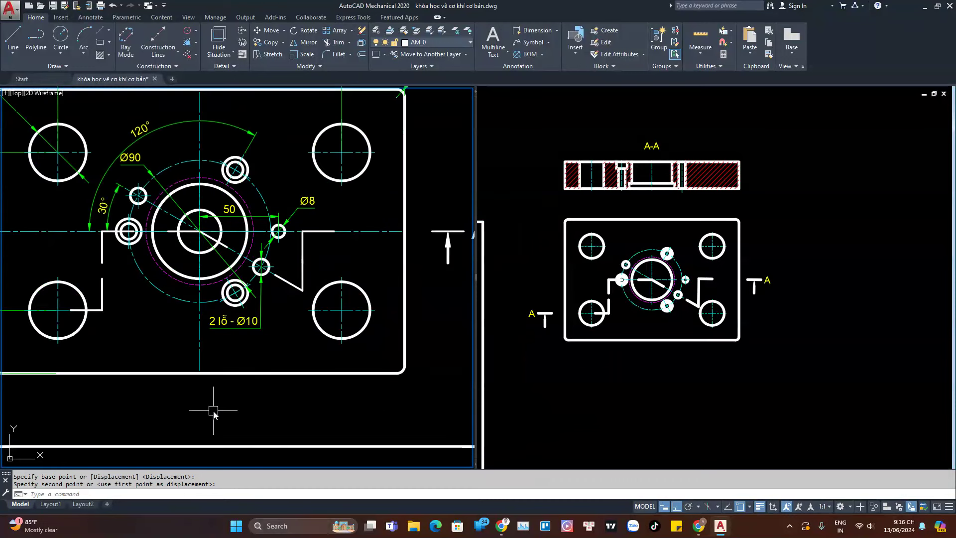
- Place a trial 62.78 linear dimension below the plate
{"action": "type", "text": "dli"}
{"action": "key", "text": "Return"}
{"action": "left_click", "coordinate": [183, 401]}
{"action": "left_click", "coordinate": [282, 402]}
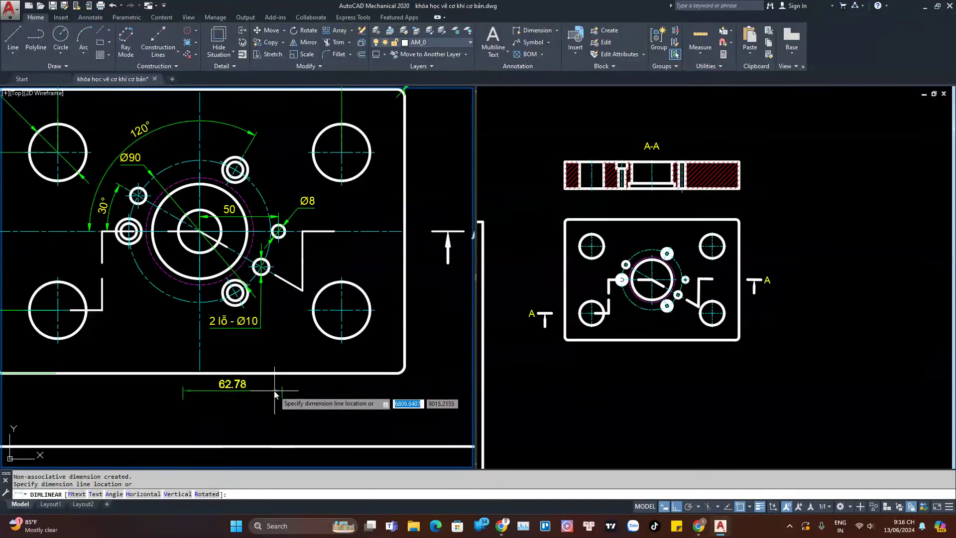
{"action": "left_click", "coordinate": [232, 391]}
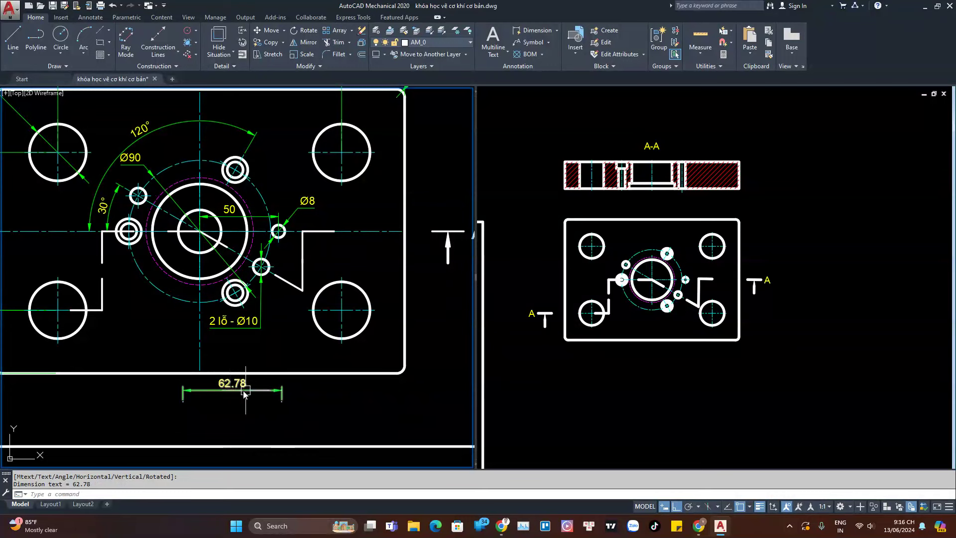
- Set DIMSCALE to 1 and erase the trial 62.78 dimension
{"action": "type", "text": "D"}
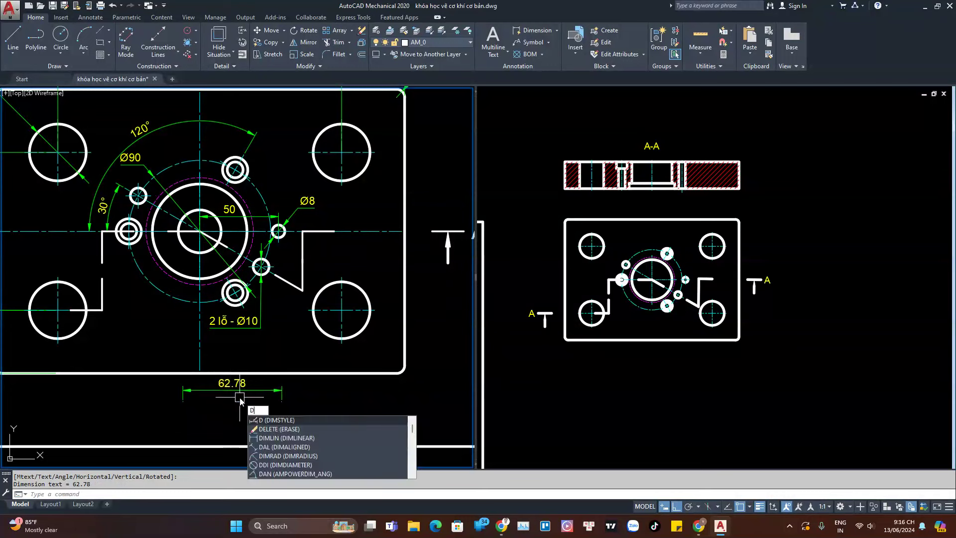
{"action": "type", "text": "ims"}
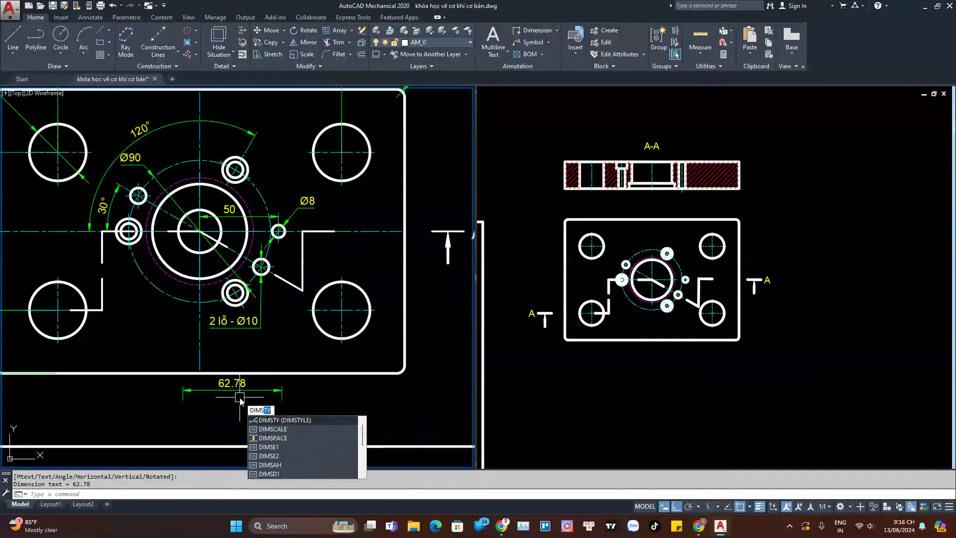
{"action": "type", "text": "c"}
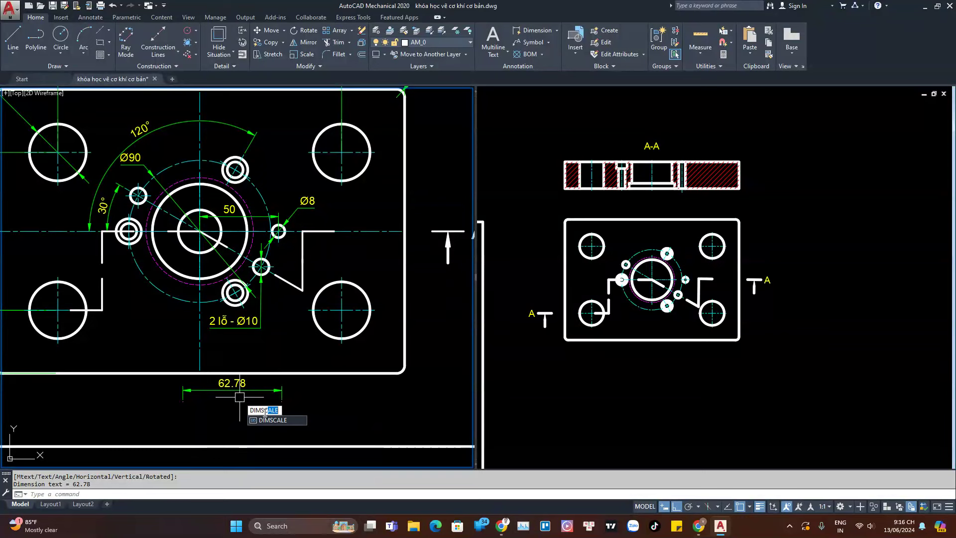
{"action": "key", "text": "Return"}
{"action": "key", "text": "Escape"}
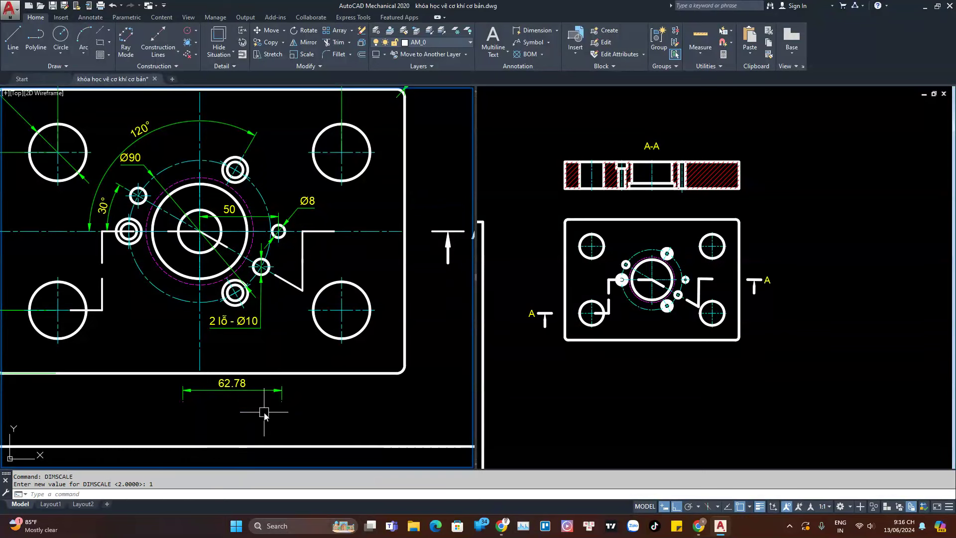
{"action": "left_click", "coordinate": [262, 393]}
{"action": "type", "text": "e"}
{"action": "key", "text": "Return"}
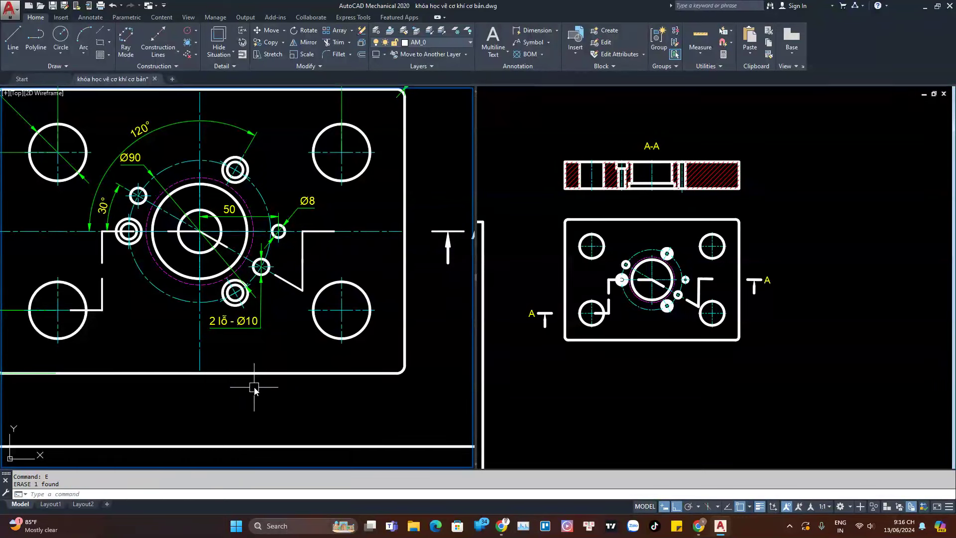
{"action": "type", "text": "d"}
{"action": "key", "text": "Return"}
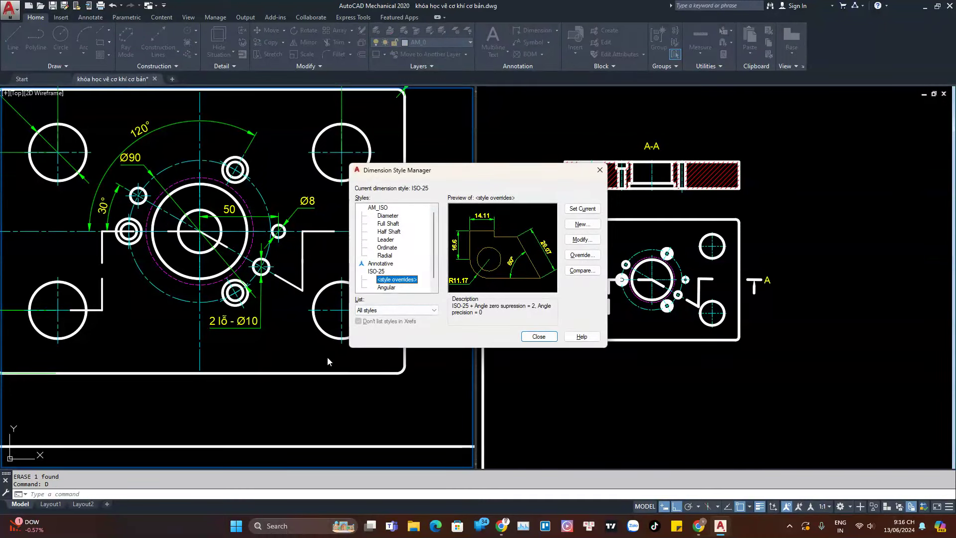
{"action": "left_click", "coordinate": [376, 272]}
{"action": "left_click", "coordinate": [580, 240]}
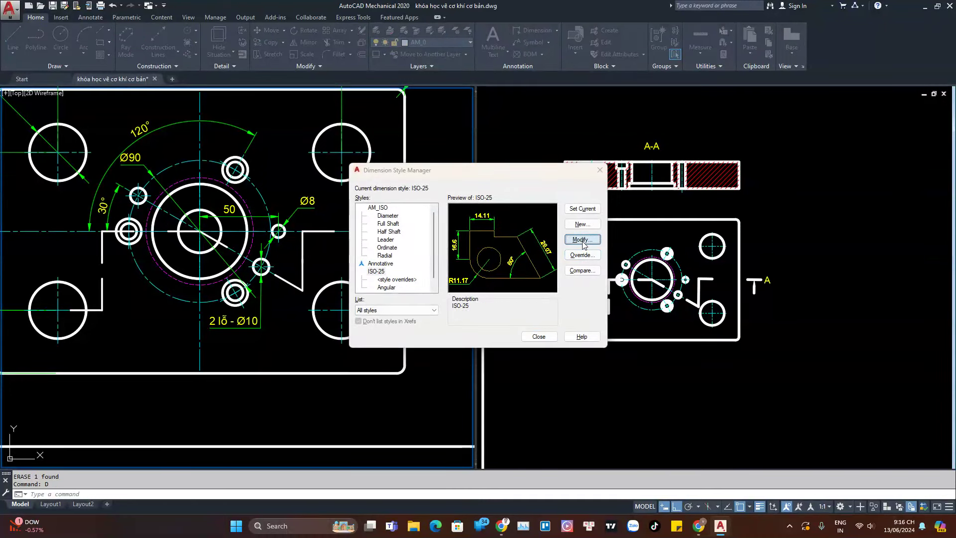
{"action": "left_click", "coordinate": [498, 152]}
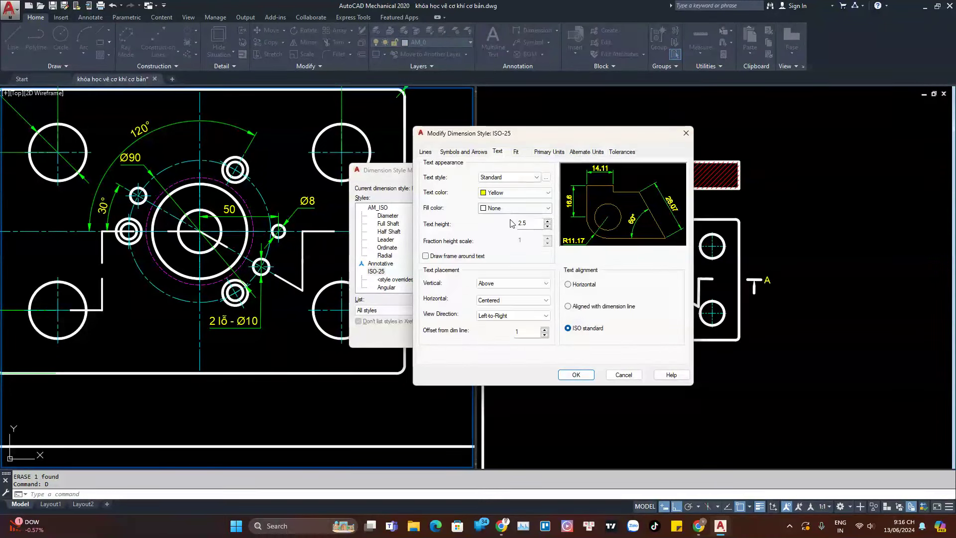
{"action": "left_click", "coordinate": [686, 133]}
{"action": "left_click", "coordinate": [600, 171]}
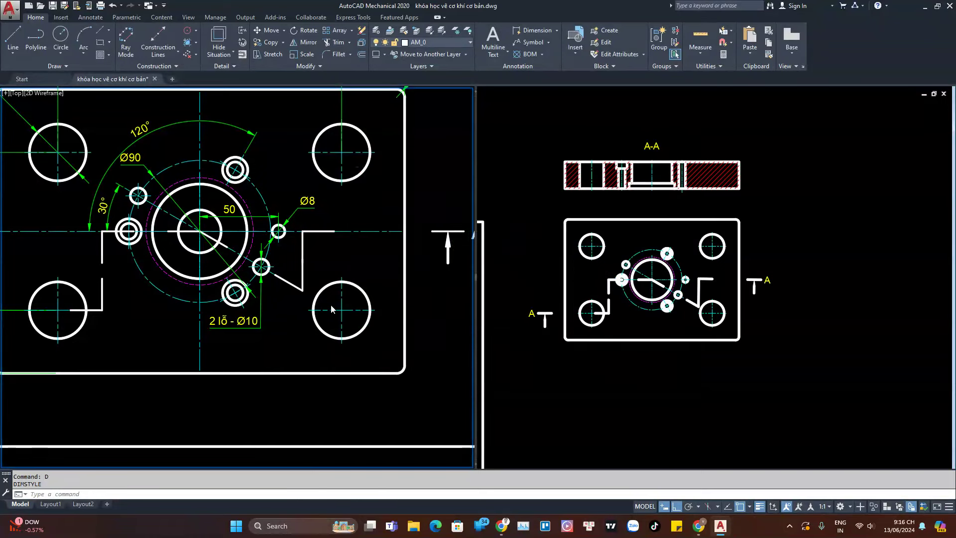
- Dimension the plate's 260 overall width below the plate
{"action": "scroll", "coordinate": [318, 306], "scroll_direction": "down", "scroll_amount": 3}
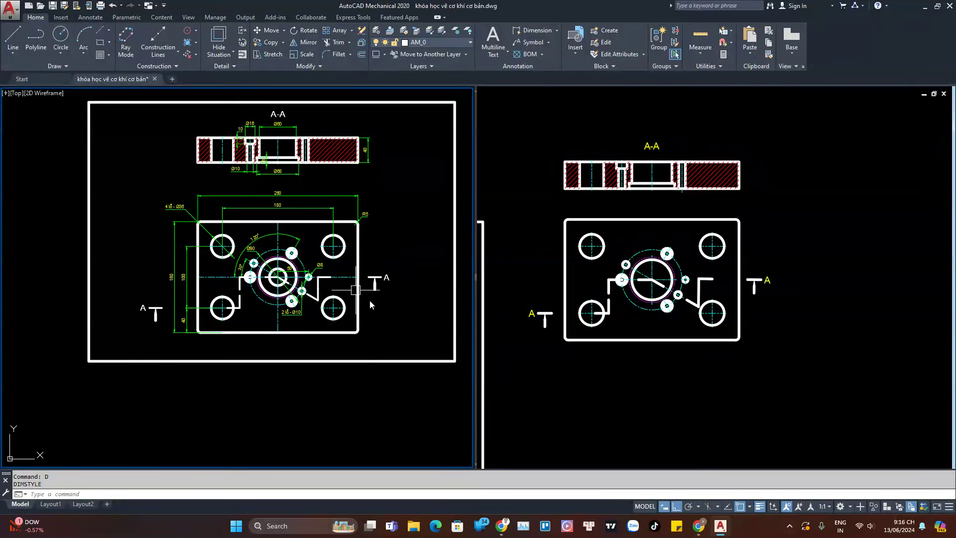
{"action": "type", "text": "dli"}
{"action": "key", "text": "Return"}
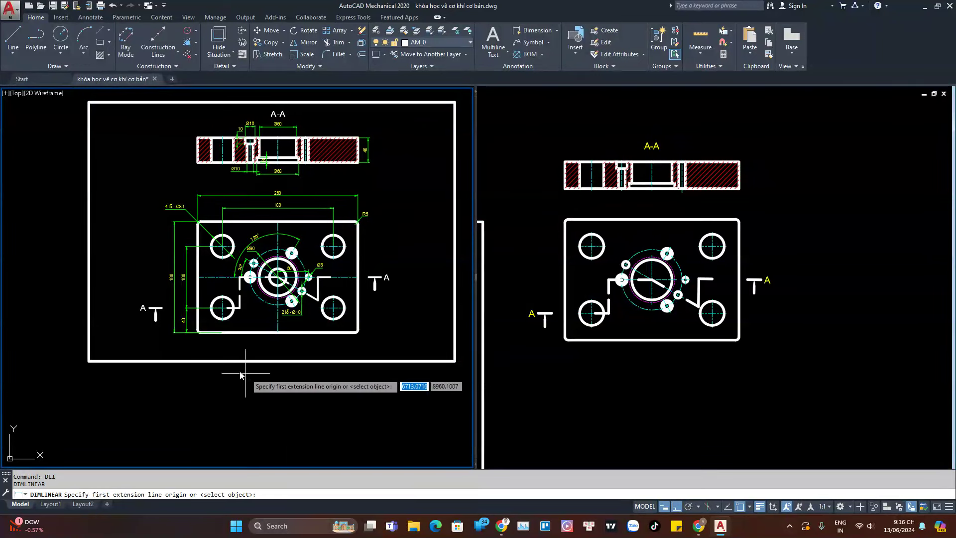
{"action": "scroll", "coordinate": [205, 335], "scroll_direction": "up", "scroll_amount": 2}
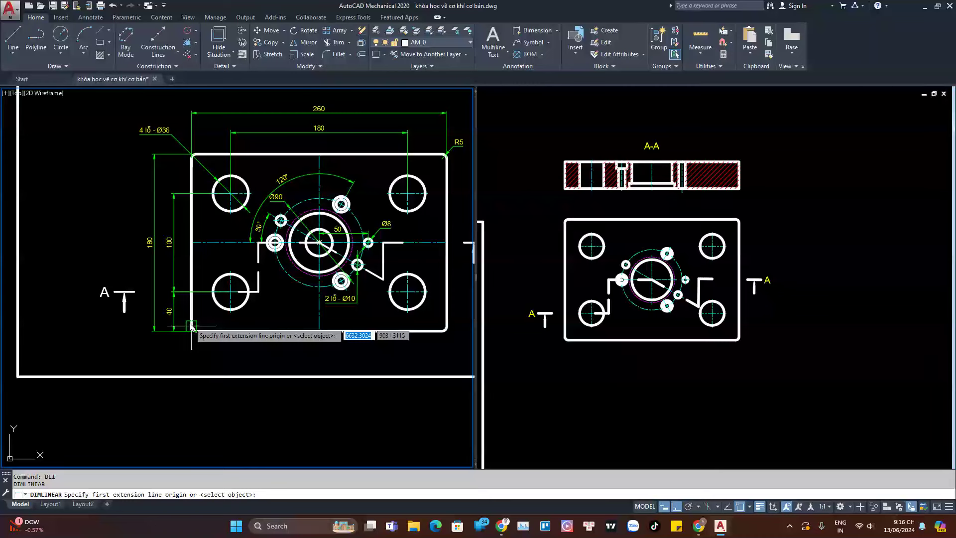
{"action": "left_click", "coordinate": [192, 329]}
{"action": "left_click", "coordinate": [446, 330]}
{"action": "left_click", "coordinate": [412, 350]}
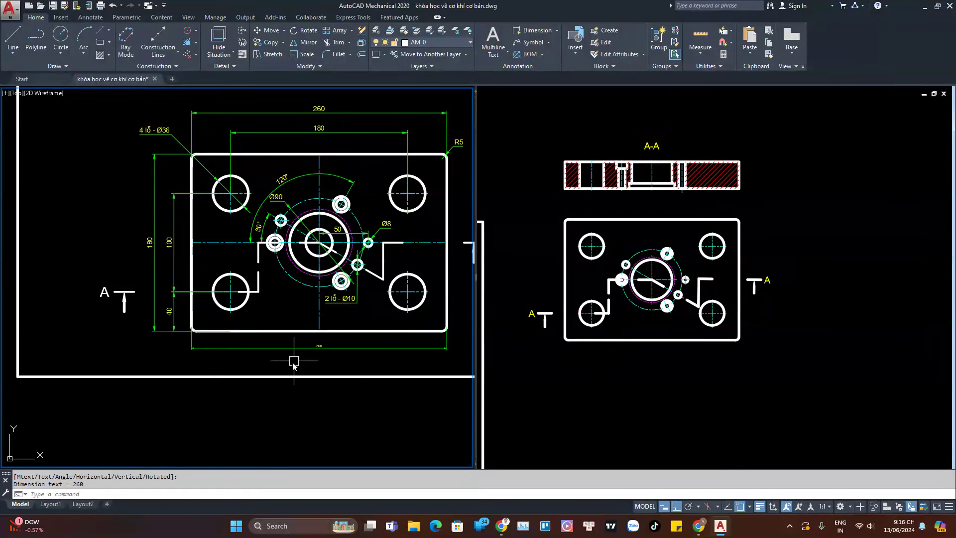
{"action": "scroll", "coordinate": [292, 362], "scroll_direction": "down", "scroll_amount": 2}
{"action": "scroll", "coordinate": [293, 361], "scroll_direction": "up", "scroll_amount": 4}
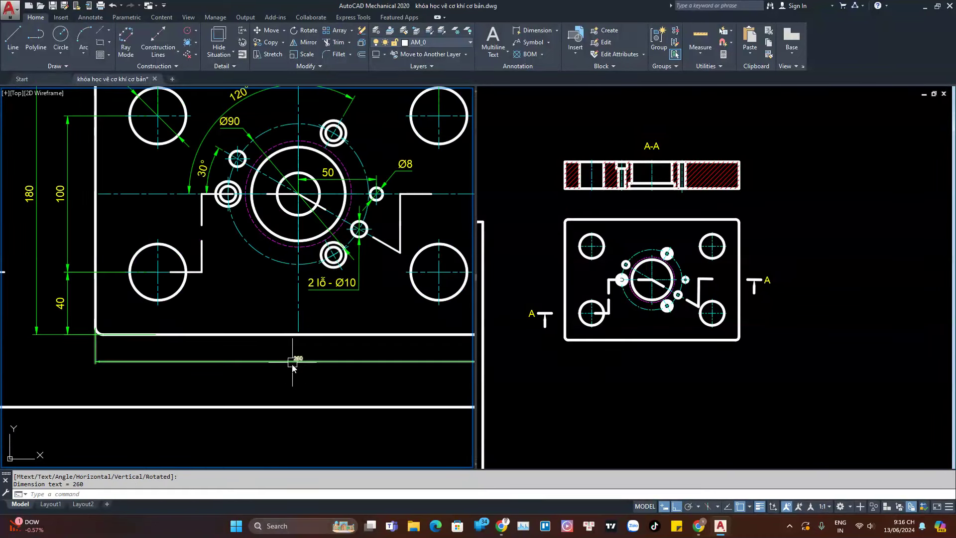
{"action": "scroll", "coordinate": [233, 371], "scroll_direction": "down", "scroll_amount": 2}
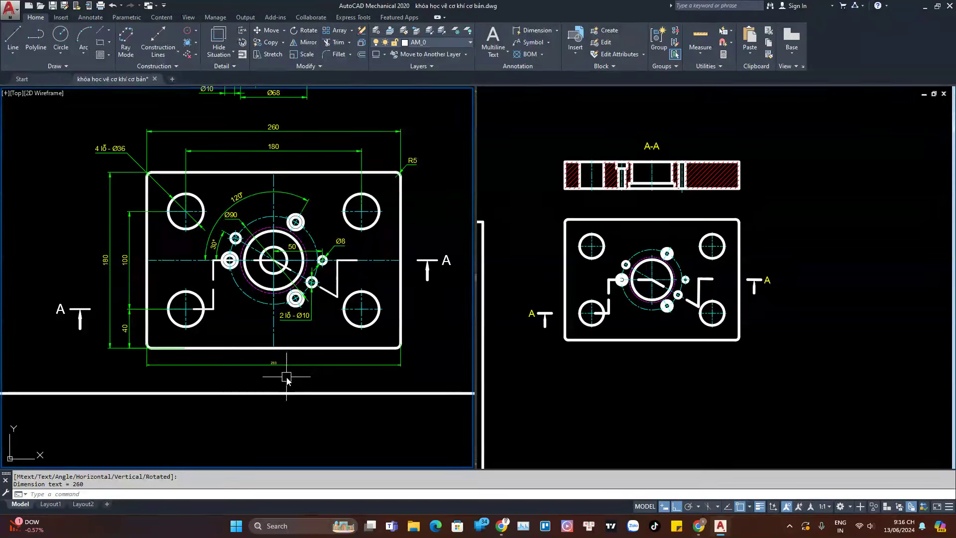
- Erase the 260 dimension and set the dimension scale to 2
{"action": "left_click", "coordinate": [249, 369]}
{"action": "key", "text": "e"}
{"action": "key", "text": "Return"}
{"action": "type", "text": "dim"}
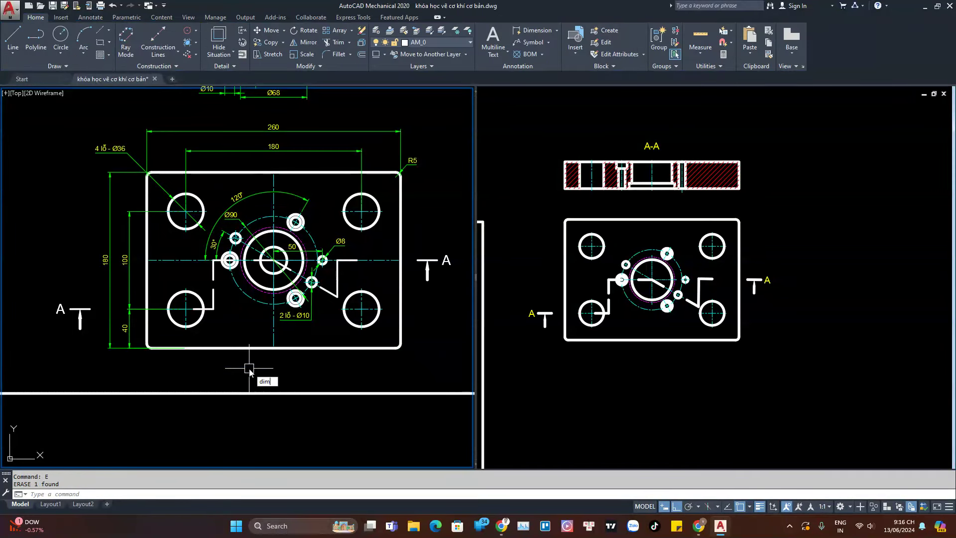
{"action": "type", "text": "sale"}
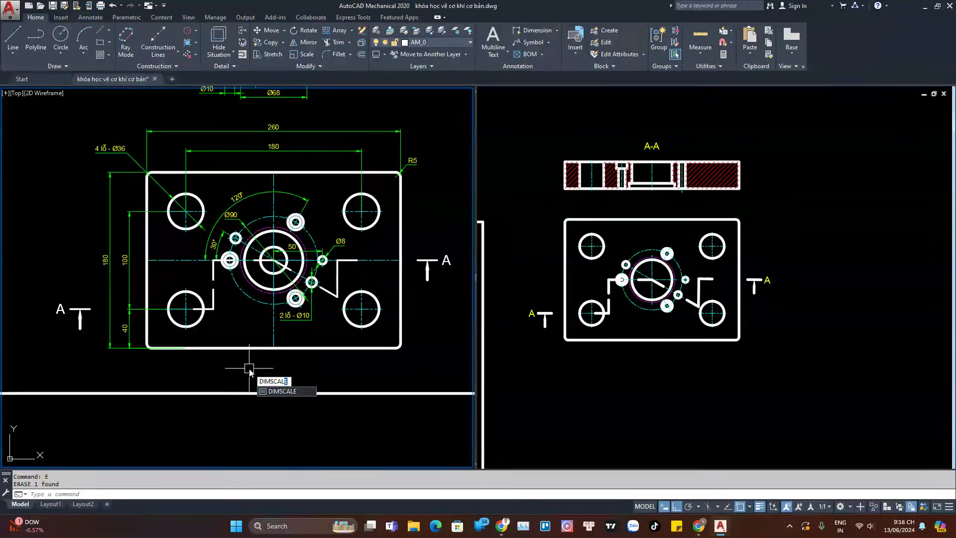
{"action": "key", "text": "Return"}
{"action": "type", "text": "2"}
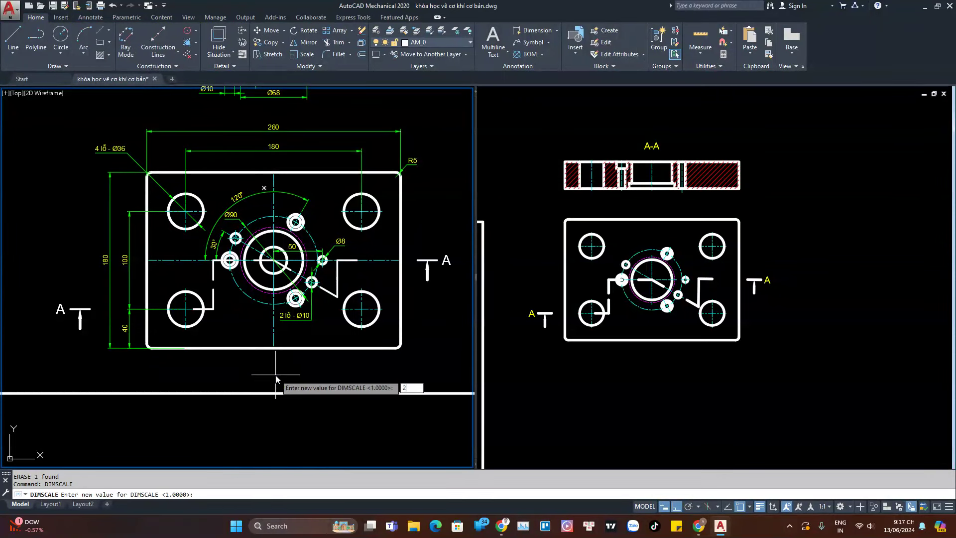
{"action": "key", "text": "Return"}
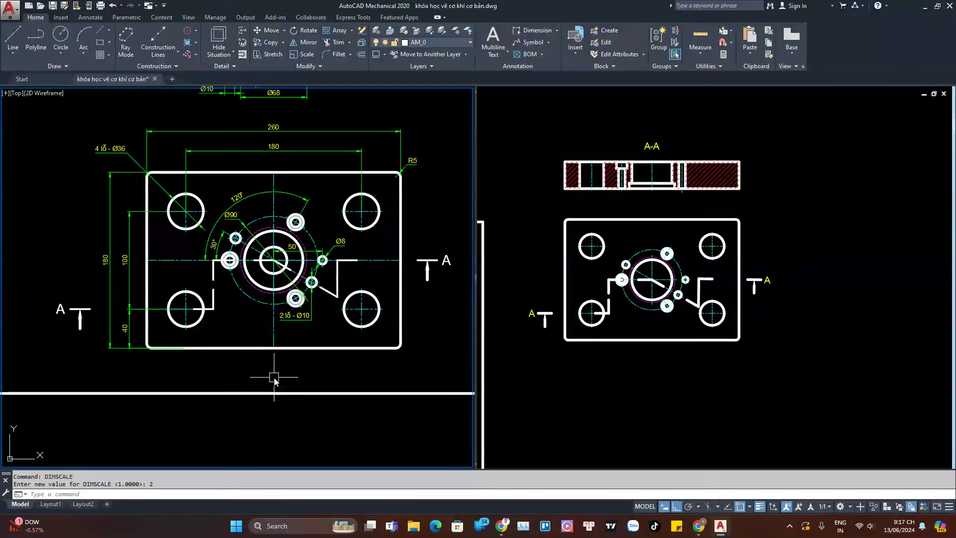
- Redraw the 260 width dimension below the plate at scale 2
{"action": "type", "text": "dli"}
{"action": "key", "text": "Return"}
{"action": "left_click", "coordinate": [148, 324]}
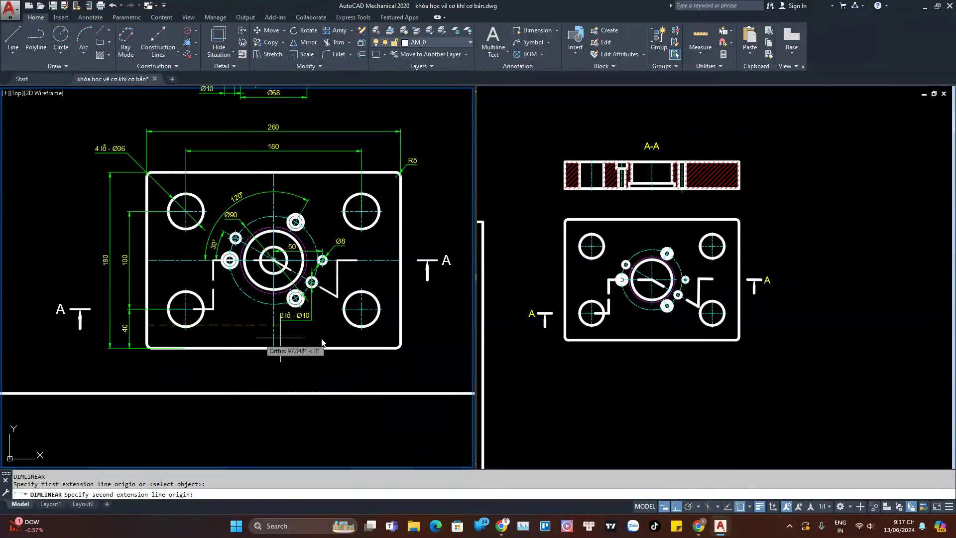
{"action": "left_click", "coordinate": [400, 347]}
{"action": "left_click", "coordinate": [273, 368]}
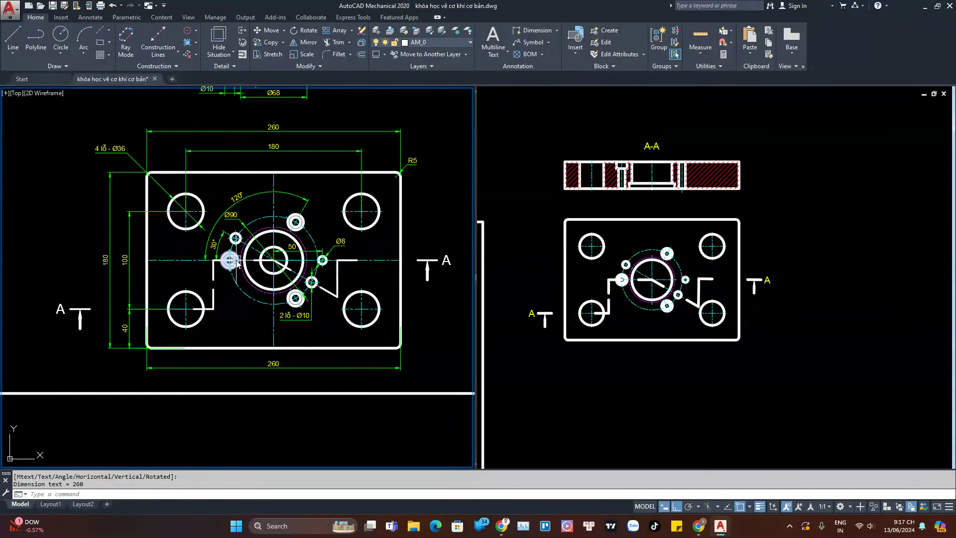
{"action": "scroll", "coordinate": [294, 294], "scroll_direction": "down", "scroll_amount": 2}
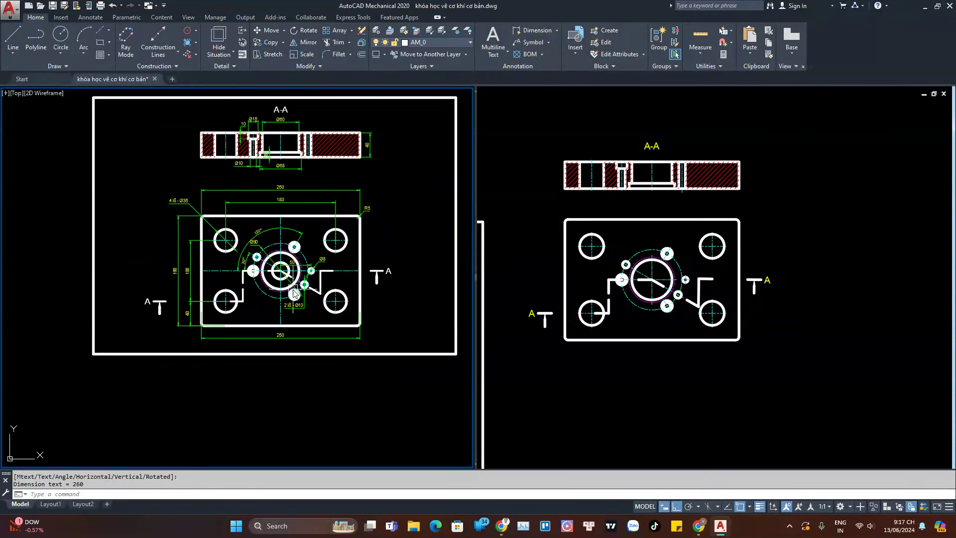
{"action": "scroll", "coordinate": [308, 342], "scroll_direction": "up", "scroll_amount": 5}
- Erase the newly drawn 260 dimension with a selection window
{"action": "left_click", "coordinate": [301, 335]}
{"action": "left_click", "coordinate": [261, 332]}
{"action": "type", "text": "e"}
{"action": "key", "text": "Return"}
{"action": "scroll", "coordinate": [288, 317], "scroll_direction": "down", "scroll_amount": 6}
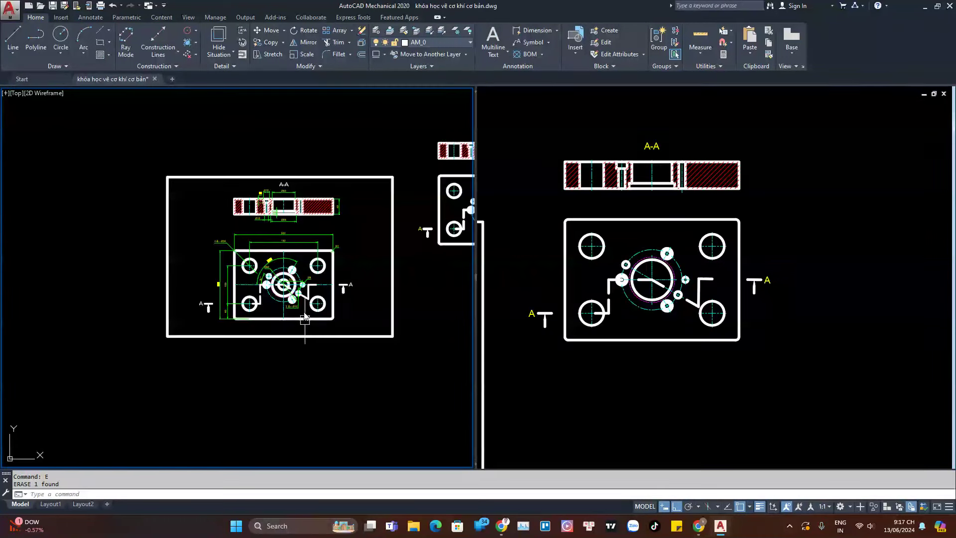
- Choose the DWG To PDF.pc3 plotter with ISO full bleed A4 (297 x 210 MM) paper
{"action": "left_click", "coordinate": [101, 6]}
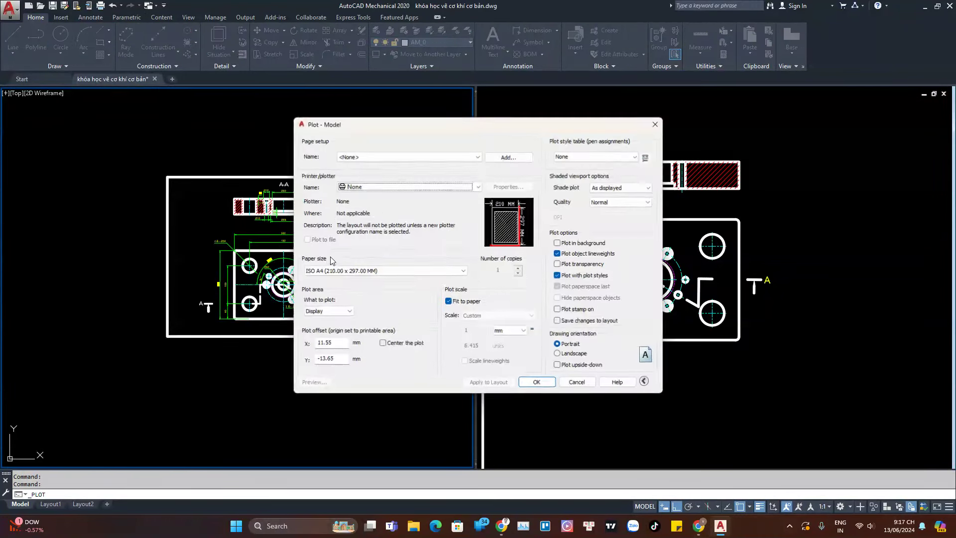
{"action": "left_click", "coordinate": [403, 187]}
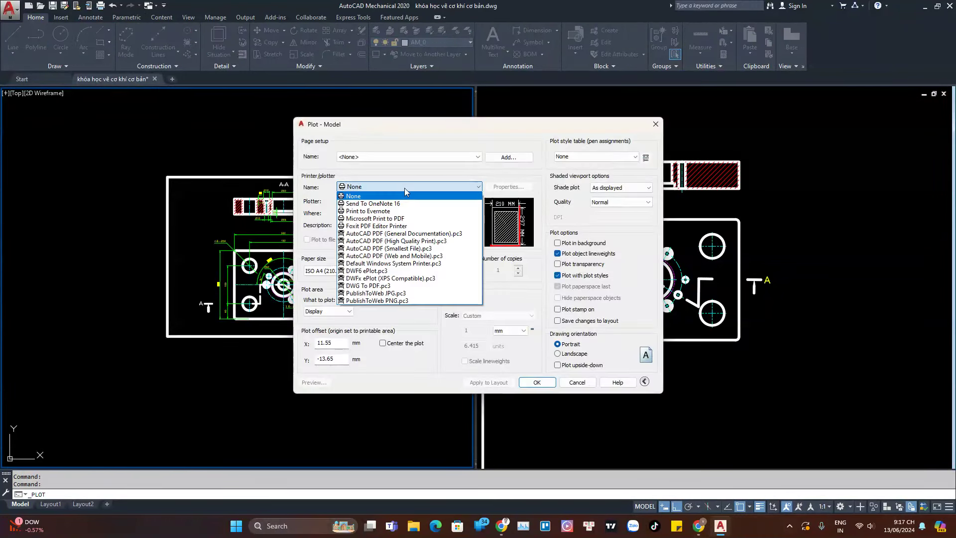
{"action": "left_click", "coordinate": [383, 286]}
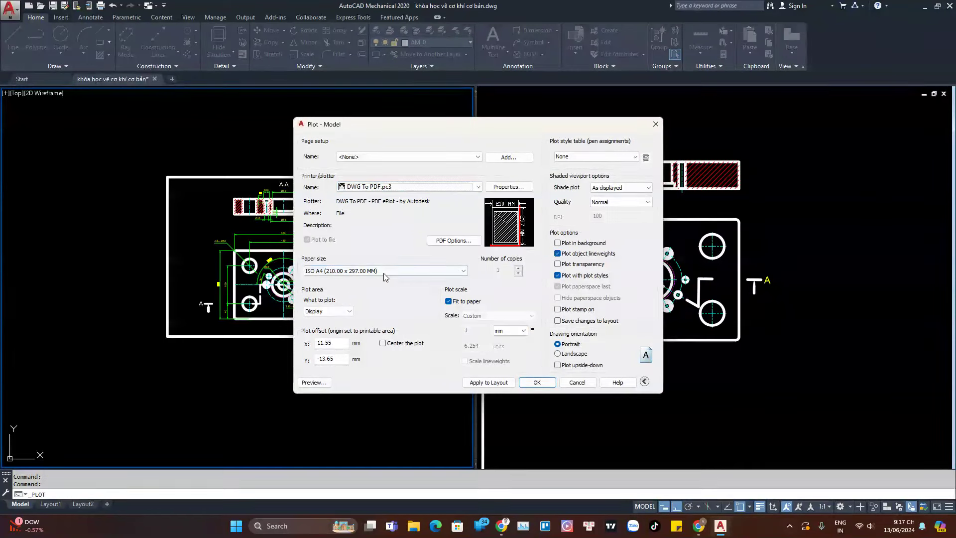
{"action": "left_click", "coordinate": [383, 271]}
{"action": "scroll", "coordinate": [383, 309], "scroll_direction": "up", "scroll_amount": 2}
{"action": "scroll", "coordinate": [379, 329], "scroll_direction": "up", "scroll_amount": 2}
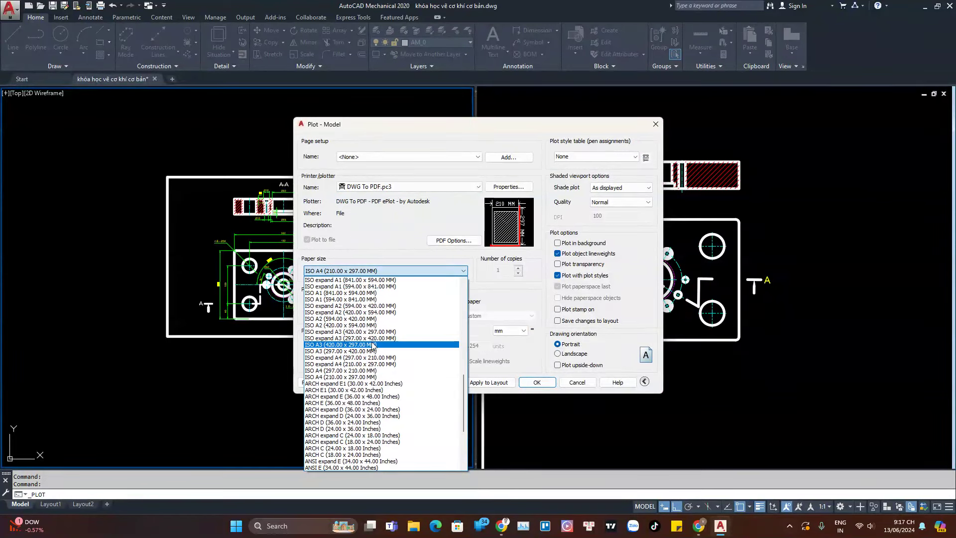
{"action": "scroll", "coordinate": [373, 343], "scroll_direction": "up", "scroll_amount": 2}
{"action": "scroll", "coordinate": [372, 344], "scroll_direction": "up", "scroll_amount": 2}
{"action": "scroll", "coordinate": [372, 343], "scroll_direction": "up", "scroll_amount": 2}
{"action": "scroll", "coordinate": [372, 343], "scroll_direction": "up", "scroll_amount": 2}
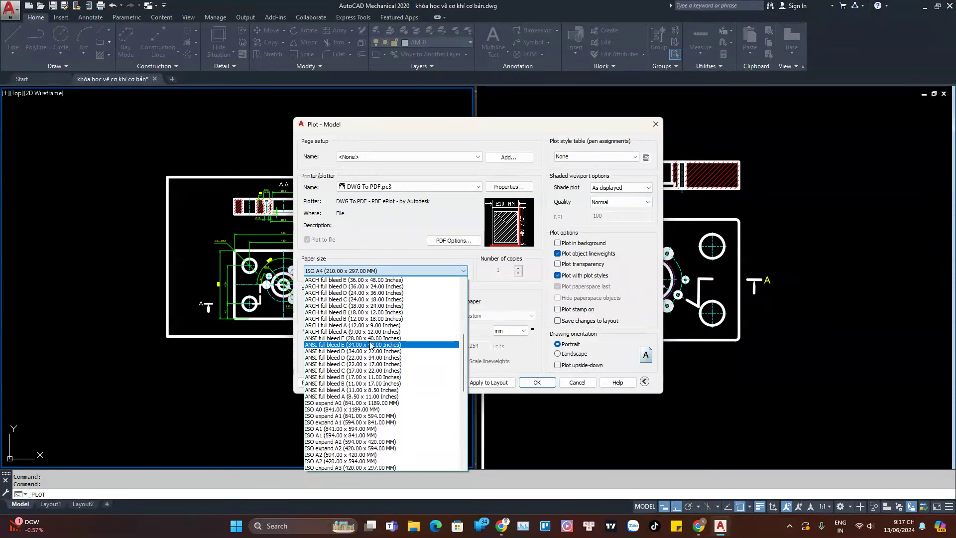
{"action": "scroll", "coordinate": [371, 342], "scroll_direction": "up", "scroll_amount": 1}
{"action": "scroll", "coordinate": [371, 343], "scroll_direction": "up", "scroll_amount": 2}
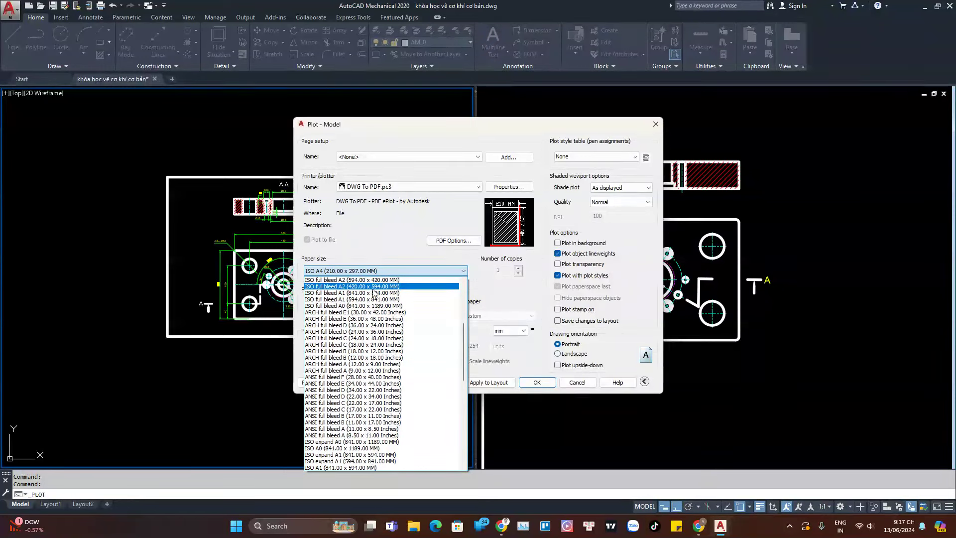
{"action": "scroll", "coordinate": [373, 297], "scroll_direction": "up", "scroll_amount": 1}
{"action": "scroll", "coordinate": [374, 297], "scroll_direction": "up", "scroll_amount": 1}
{"action": "scroll", "coordinate": [371, 306], "scroll_direction": "up", "scroll_amount": 2}
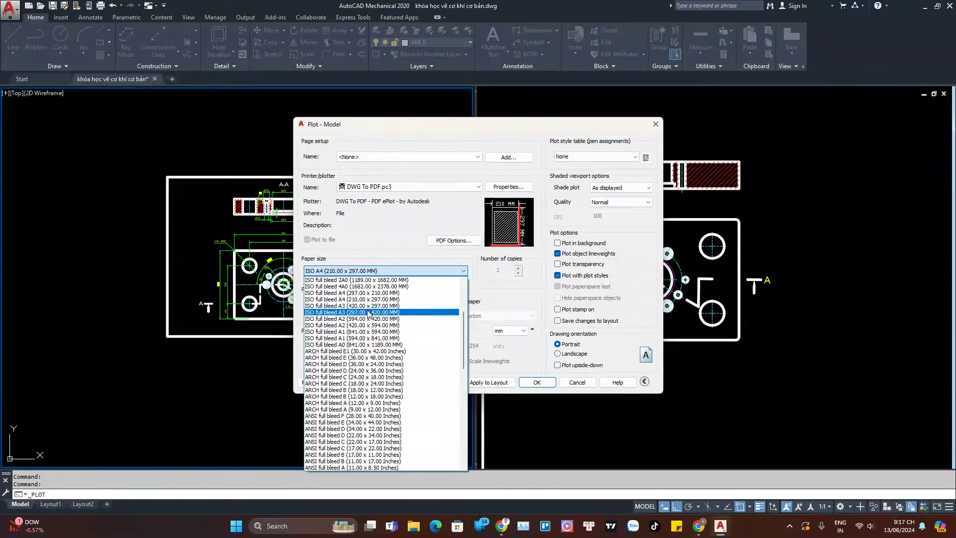
{"action": "left_click", "coordinate": [372, 294]}
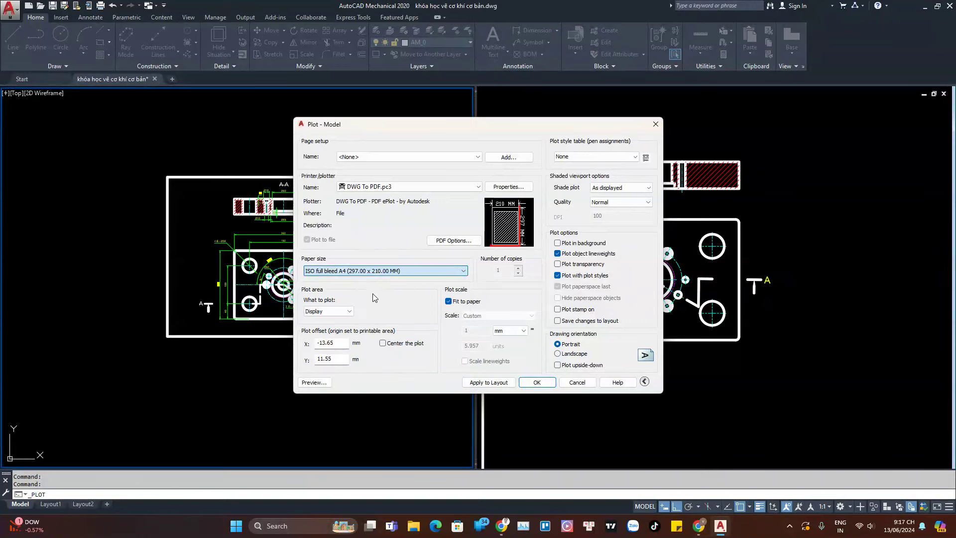
- Plot a window spanning the sheet frame, centered, without fitting to paper
{"action": "left_click", "coordinate": [346, 311]}
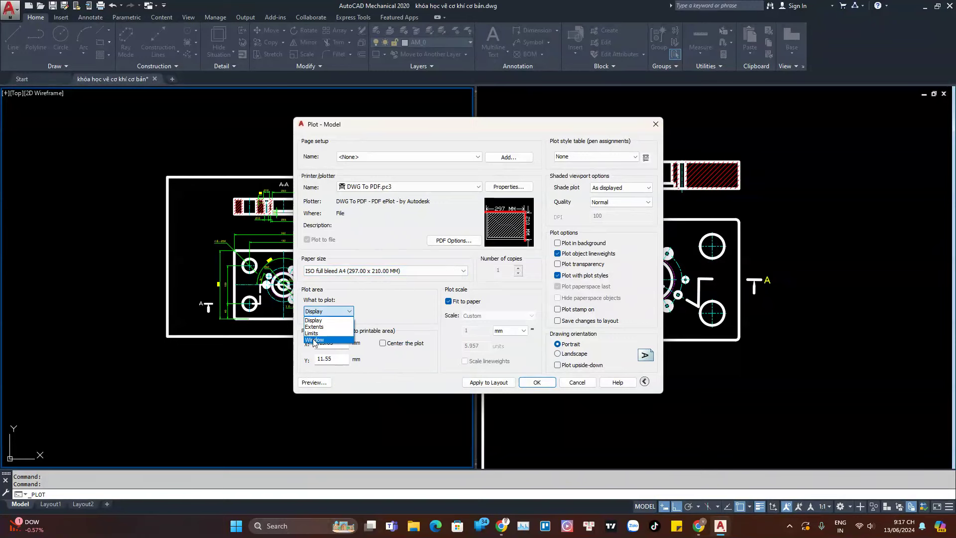
{"action": "left_click", "coordinate": [312, 340]}
{"action": "left_click", "coordinate": [168, 336]}
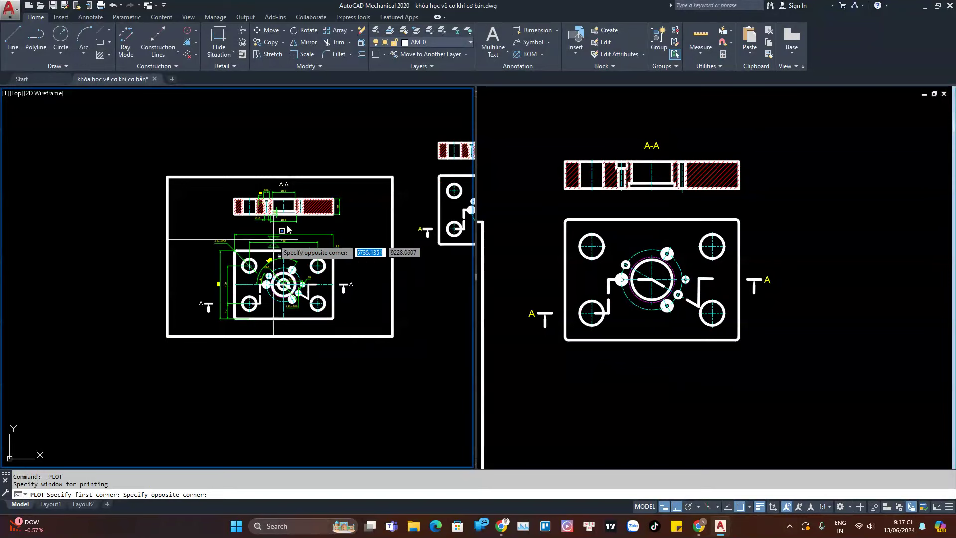
{"action": "left_click", "coordinate": [393, 178]}
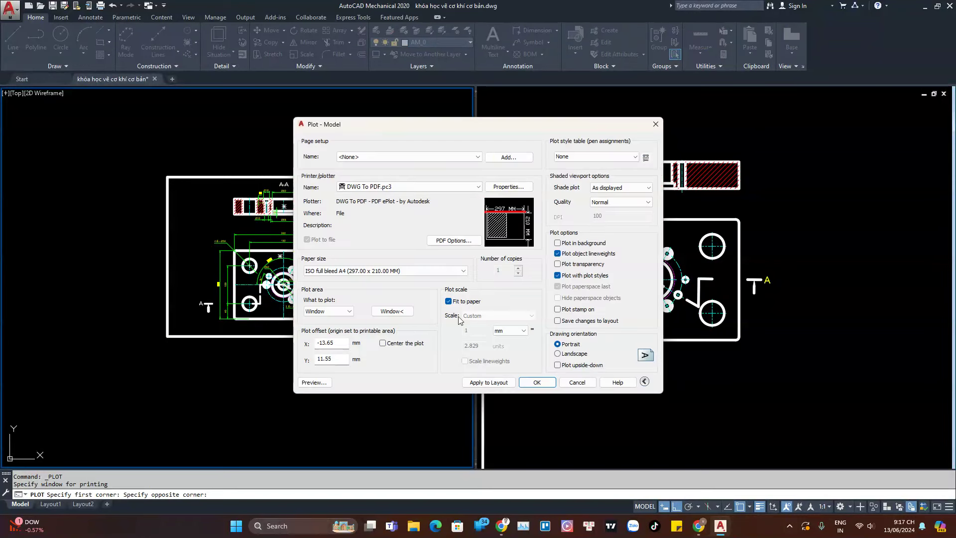
{"action": "left_click", "coordinate": [448, 301]}
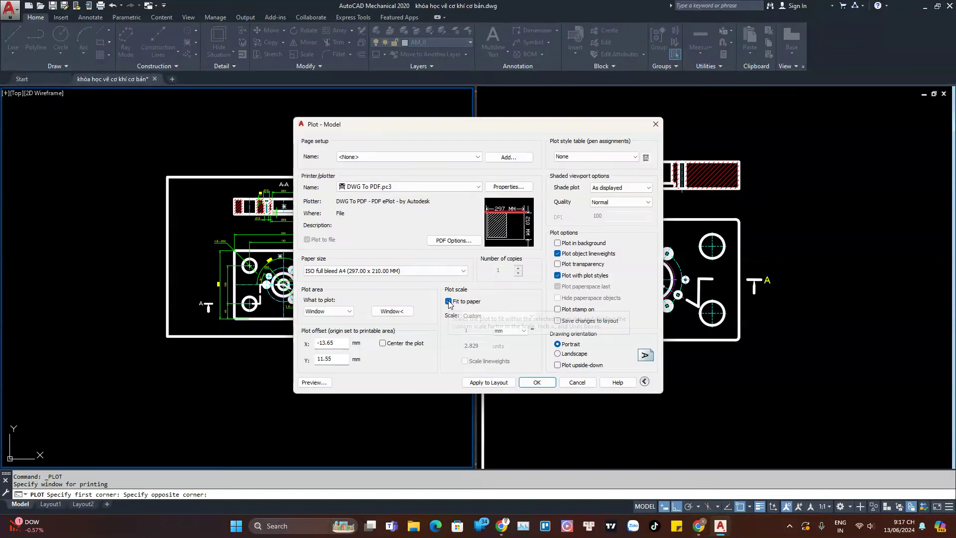
{"action": "left_click", "coordinate": [383, 343]}
- Set 1:2 scale, landscape and monochrome.ctb, apply to layout, and request a preview
{"action": "left_click", "coordinate": [498, 315]}
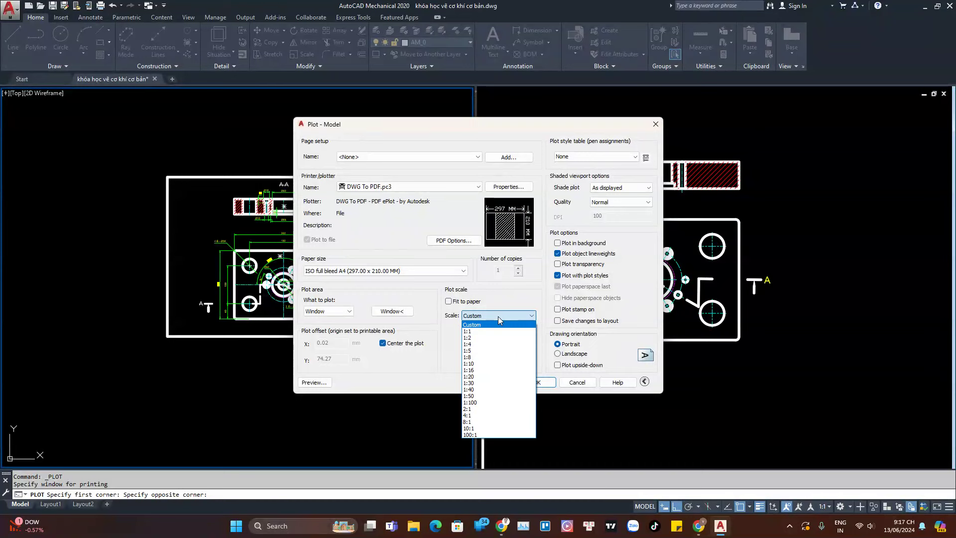
{"action": "left_click", "coordinate": [480, 338]}
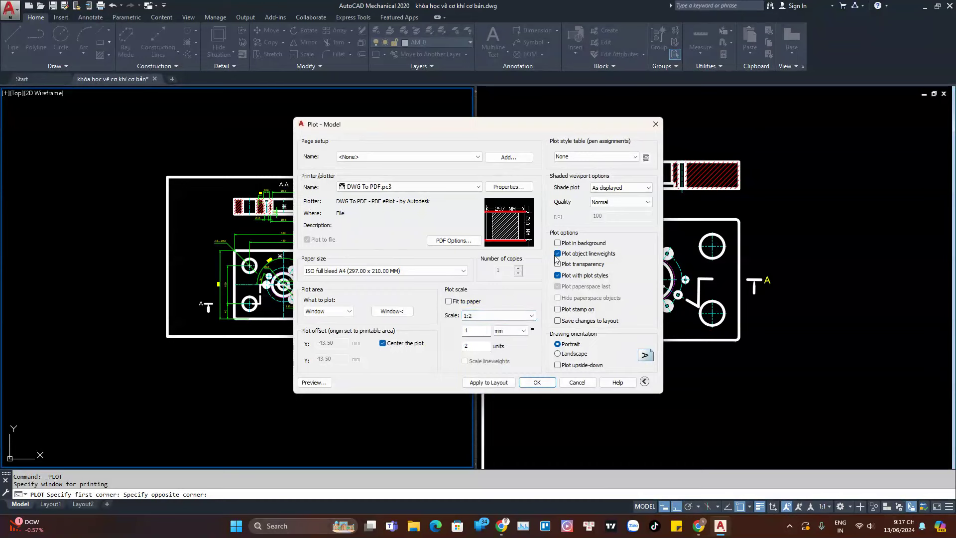
{"action": "left_click", "coordinate": [557, 354]}
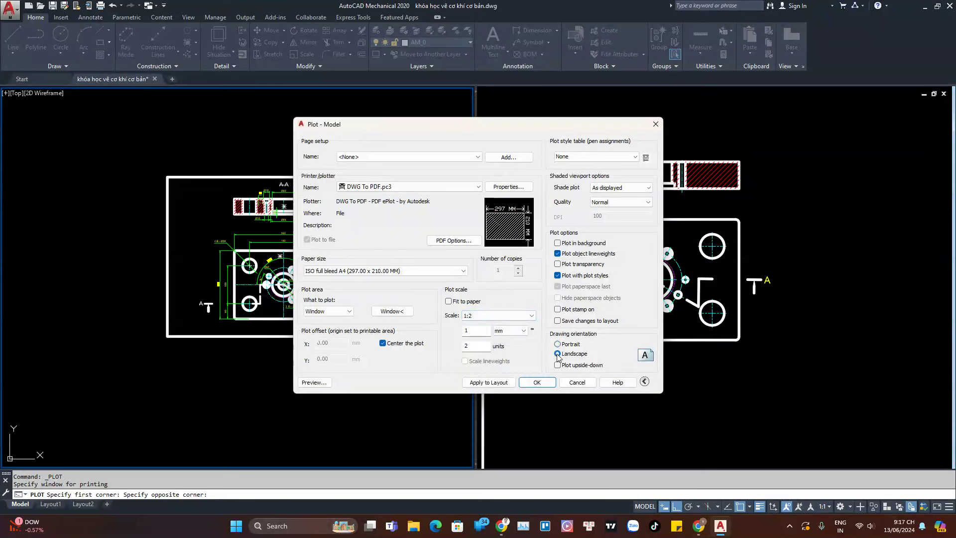
{"action": "left_click", "coordinate": [588, 157]}
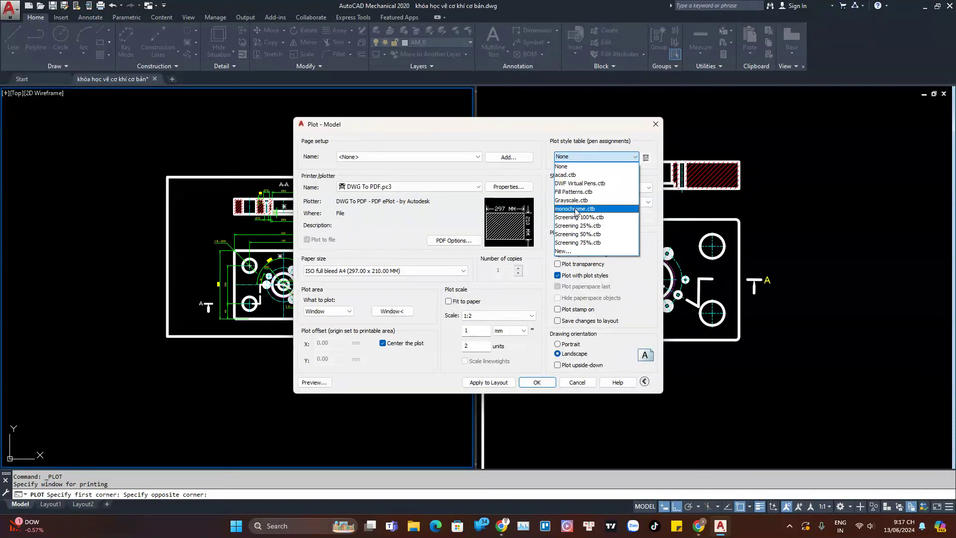
{"action": "left_click", "coordinate": [576, 209]}
{"action": "left_click", "coordinate": [481, 282]}
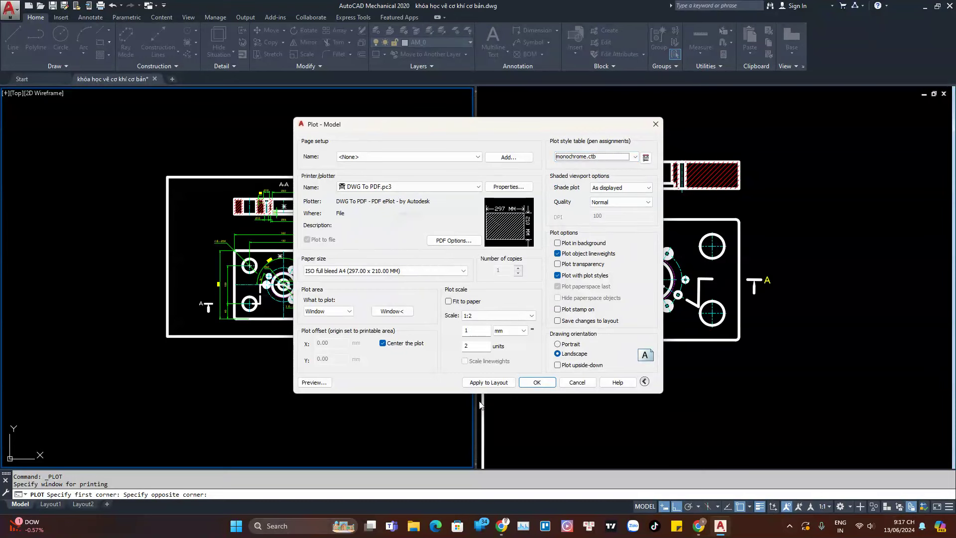
{"action": "left_click", "coordinate": [486, 382]}
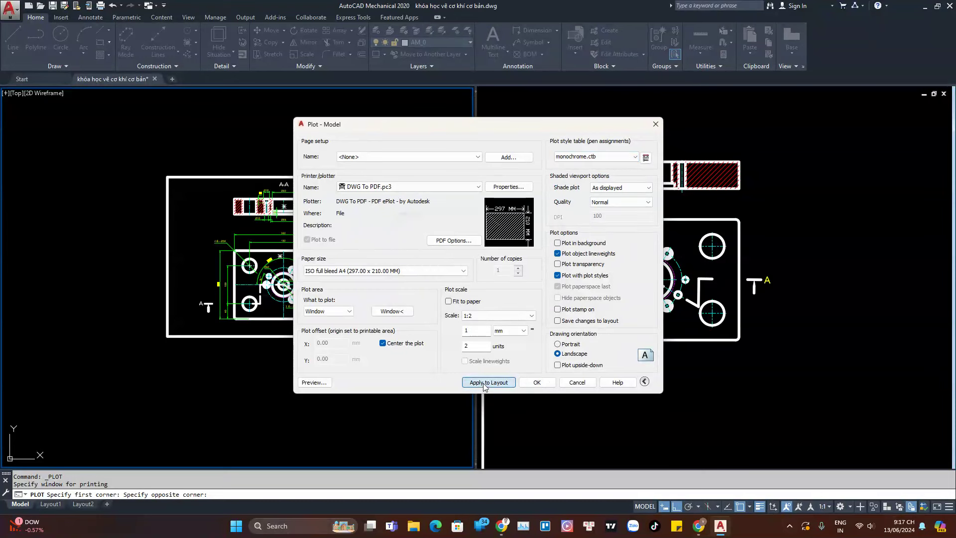
{"action": "left_click", "coordinate": [314, 384]}
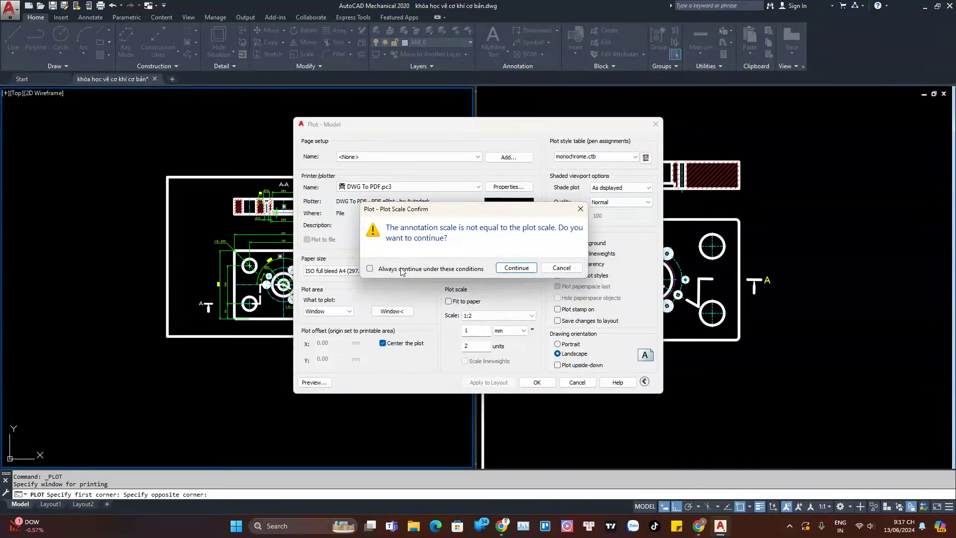
- Continue past the scale warning and zoom around the A4 preview of section A-A and top view
{"action": "left_click", "coordinate": [521, 269]}
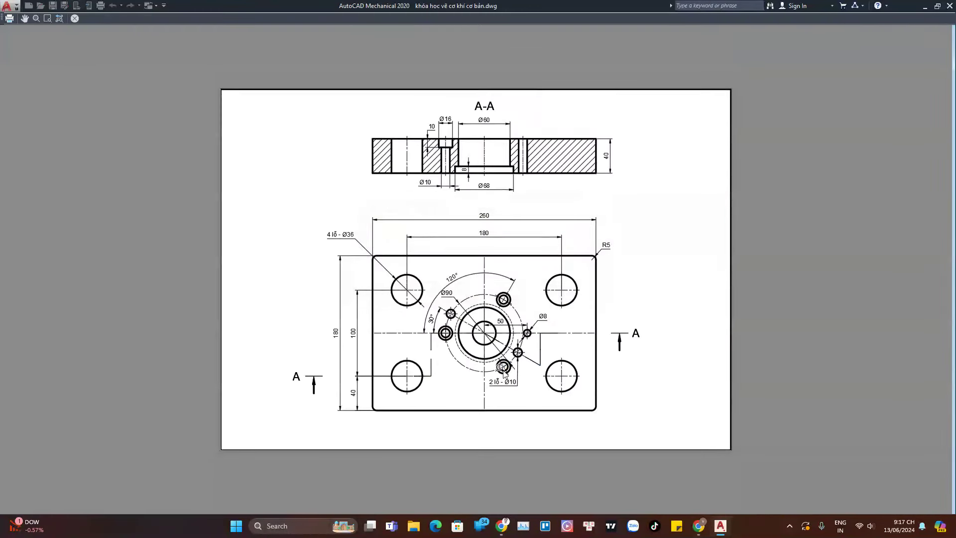
{"action": "scroll", "coordinate": [348, 284], "scroll_direction": "down", "scroll_amount": 2}
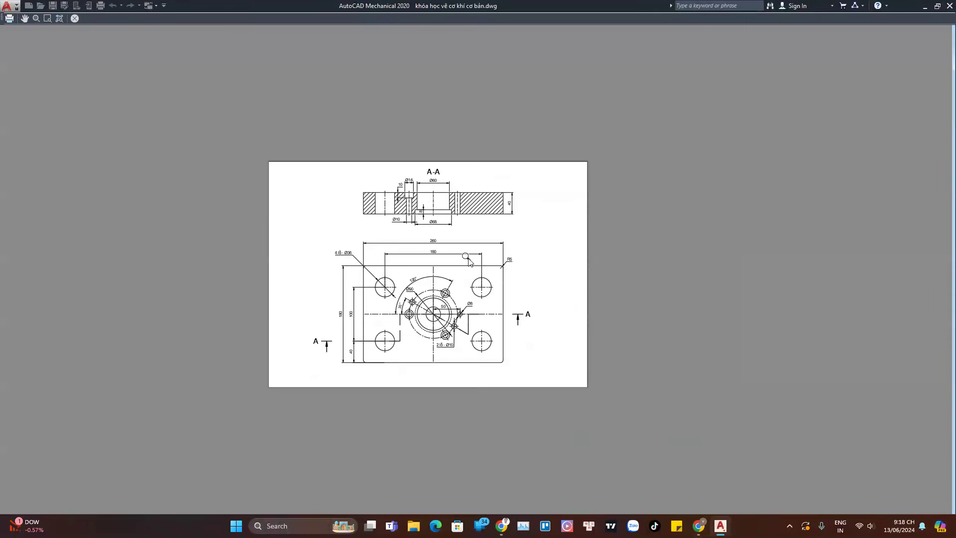
{"action": "scroll", "coordinate": [446, 229], "scroll_direction": "up", "scroll_amount": 2}
{"action": "scroll", "coordinate": [448, 219], "scroll_direction": "up", "scroll_amount": 2}
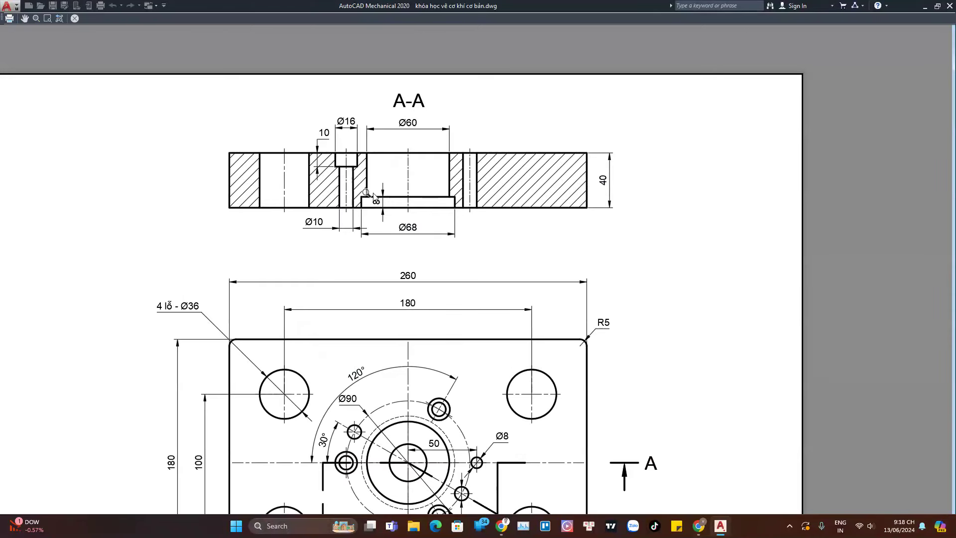
{"action": "scroll", "coordinate": [309, 168], "scroll_direction": "up", "scroll_amount": 2}
{"action": "scroll", "coordinate": [335, 186], "scroll_direction": "down", "scroll_amount": 2}
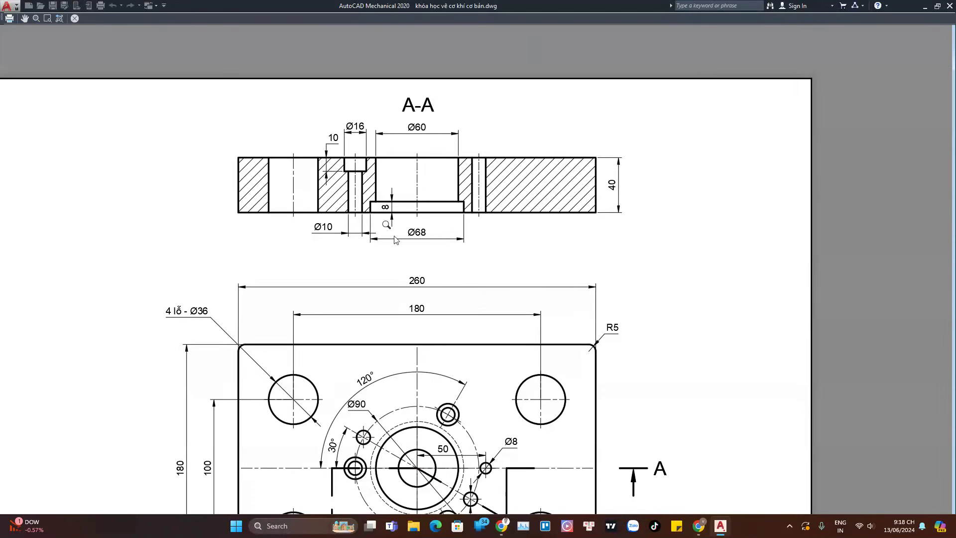
{"action": "middle_click_drag", "start_coordinate": [393, 330], "coordinate": [402, 183]}
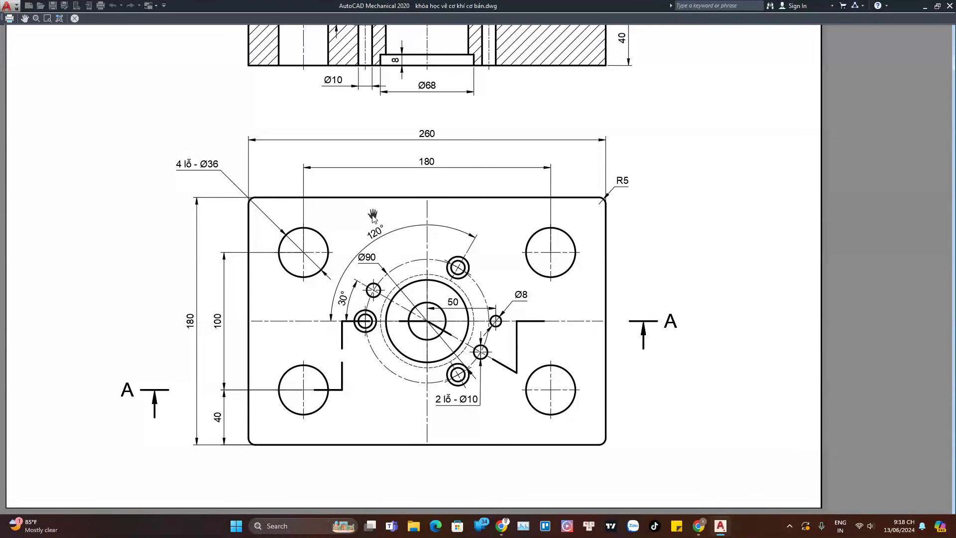
{"action": "scroll", "coordinate": [335, 270], "scroll_direction": "down", "scroll_amount": 2}
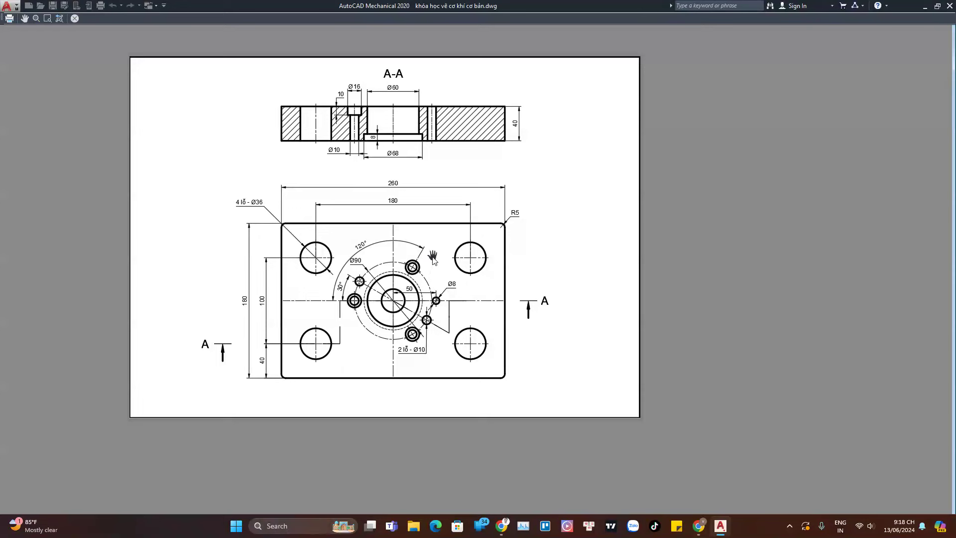
{"action": "right_click", "coordinate": [432, 231]}
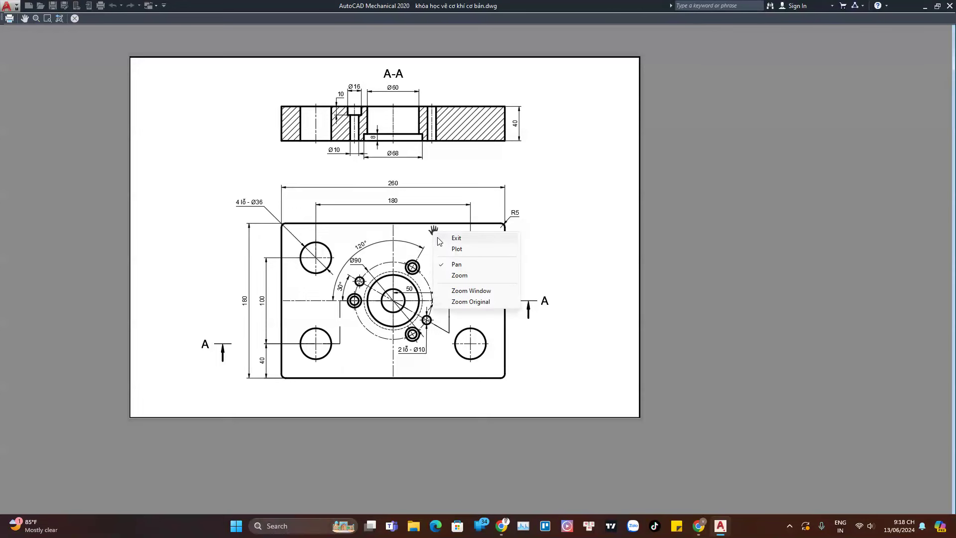
- Plot the sheet to BT1.pdf in My Drive > Khóa học vẽ cơ khí cơ bản
{"action": "left_click", "coordinate": [450, 251]}
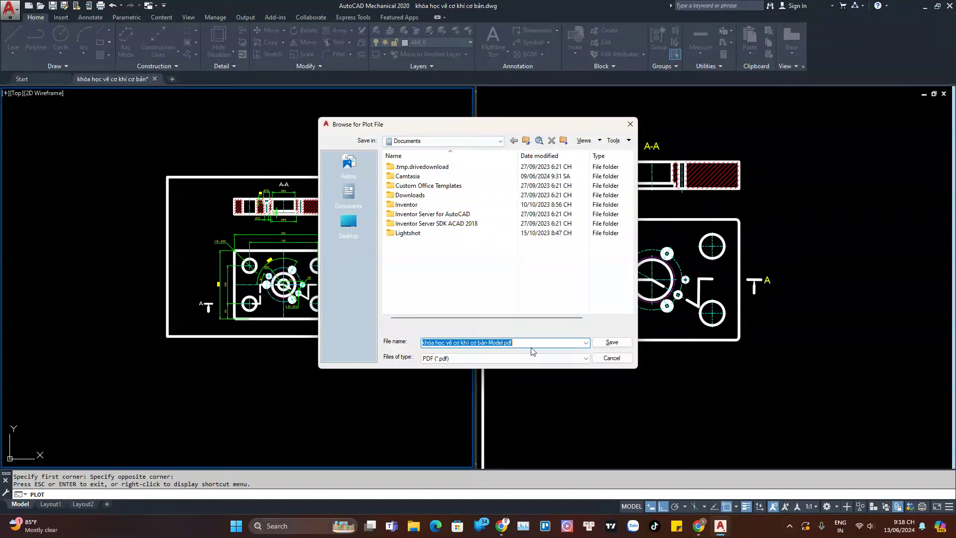
{"action": "type", "text": "BT1"}
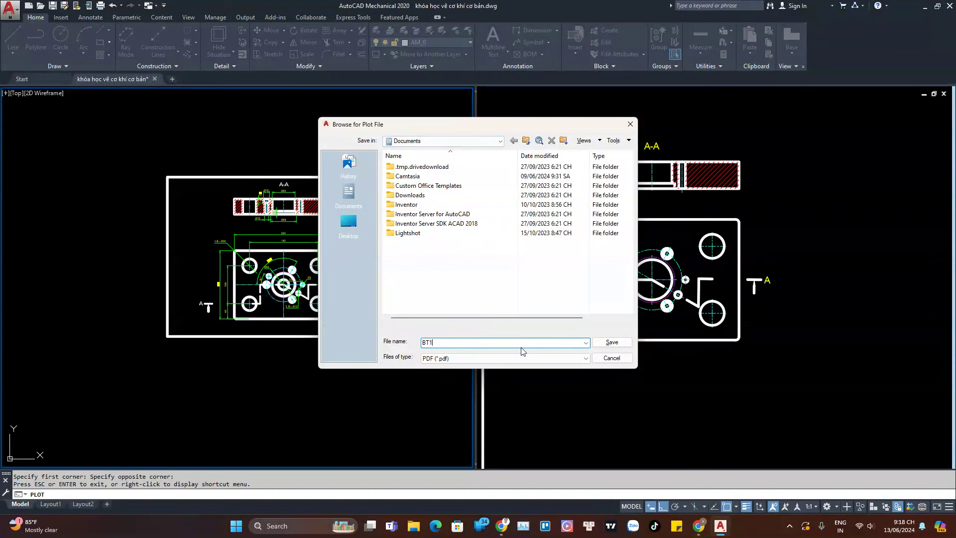
{"action": "left_click", "coordinate": [477, 141]}
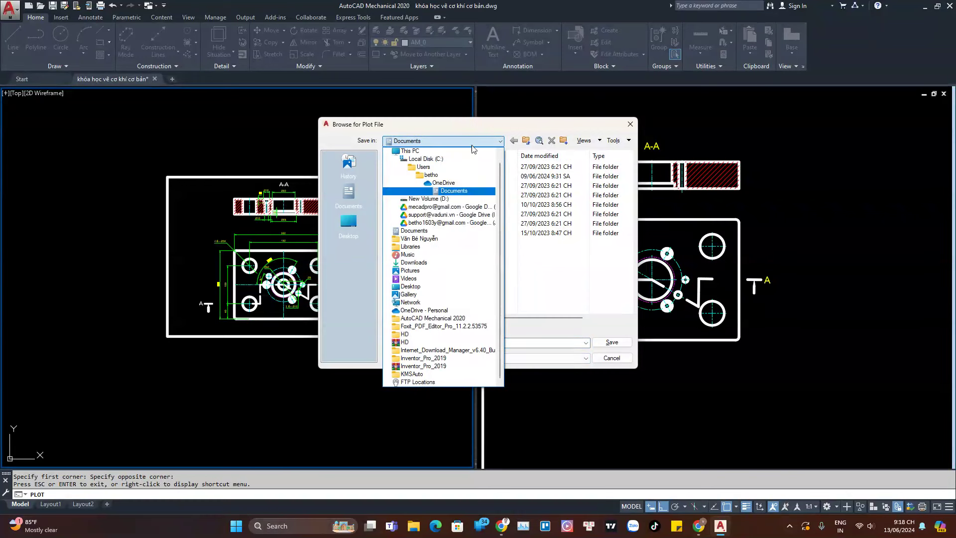
{"action": "left_click", "coordinate": [432, 207]}
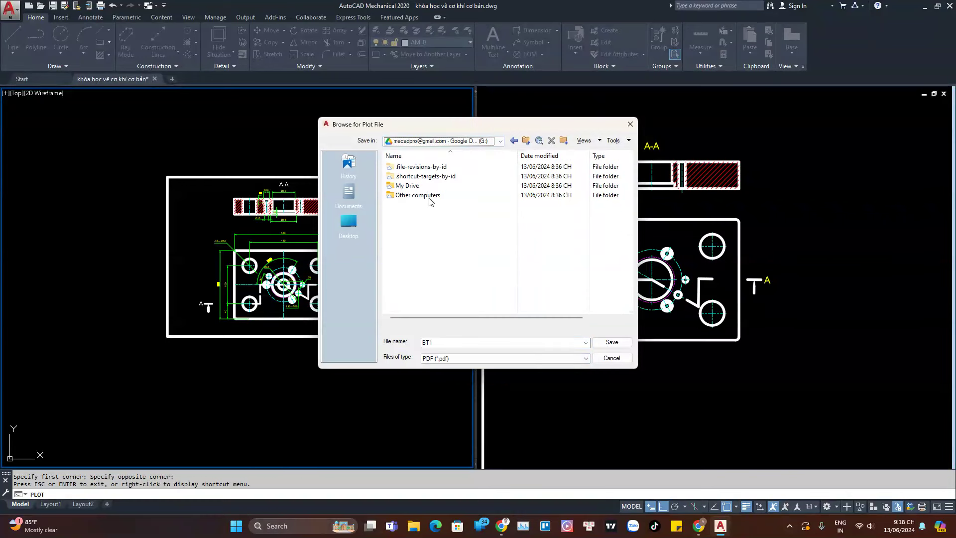
{"action": "double_click", "coordinate": [426, 190]}
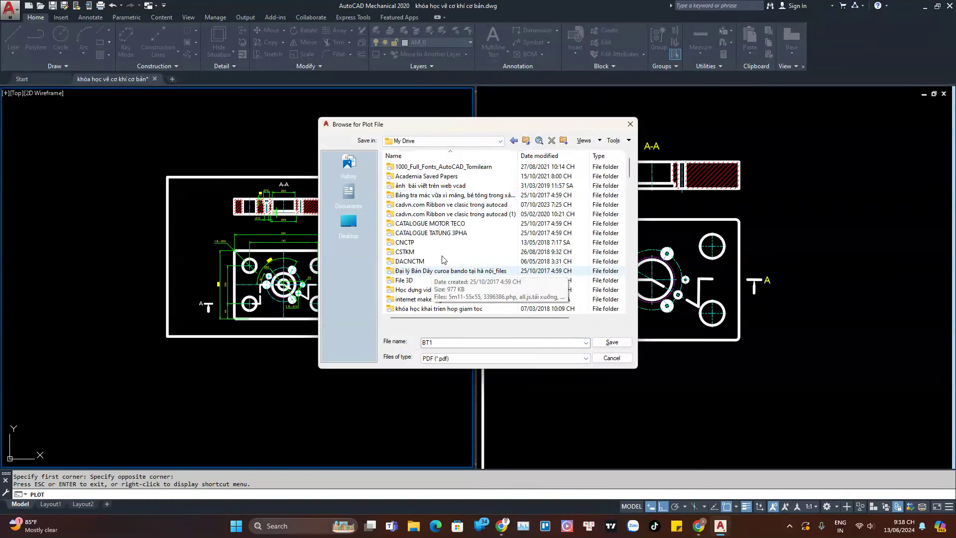
{"action": "scroll", "coordinate": [447, 252], "scroll_direction": "down", "scroll_amount": 3}
{"action": "scroll", "coordinate": [446, 251], "scroll_direction": "down", "scroll_amount": 3}
{"action": "scroll", "coordinate": [447, 251], "scroll_direction": "down", "scroll_amount": 3}
{"action": "scroll", "coordinate": [447, 252], "scroll_direction": "down", "scroll_amount": 2}
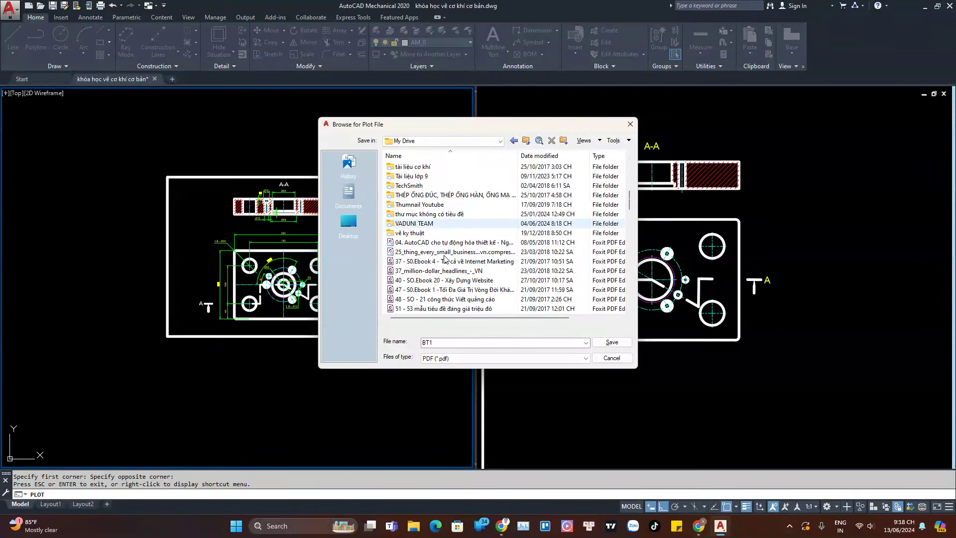
{"action": "scroll", "coordinate": [460, 215], "scroll_direction": "up", "scroll_amount": 2}
{"action": "scroll", "coordinate": [456, 224], "scroll_direction": "up", "scroll_amount": 2}
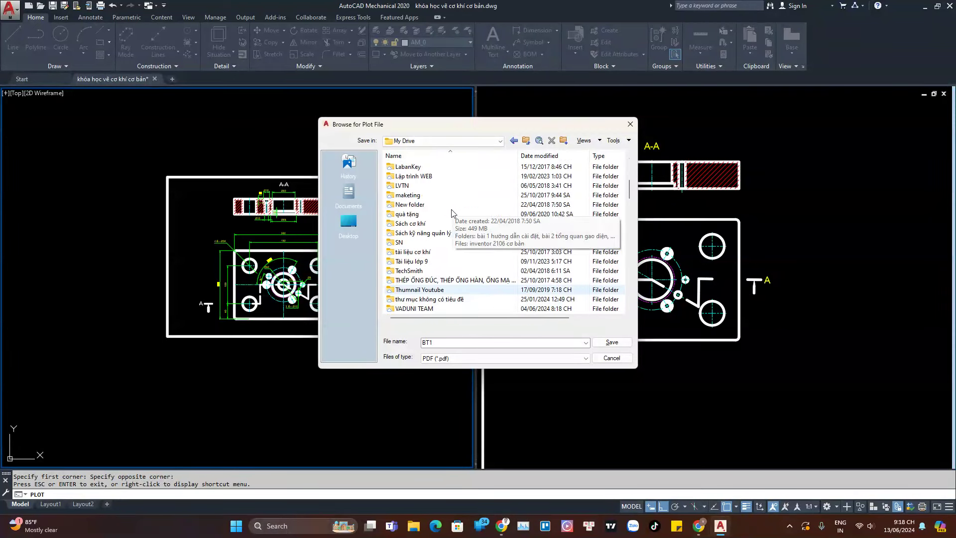
{"action": "scroll", "coordinate": [452, 236], "scroll_direction": "up", "scroll_amount": 2}
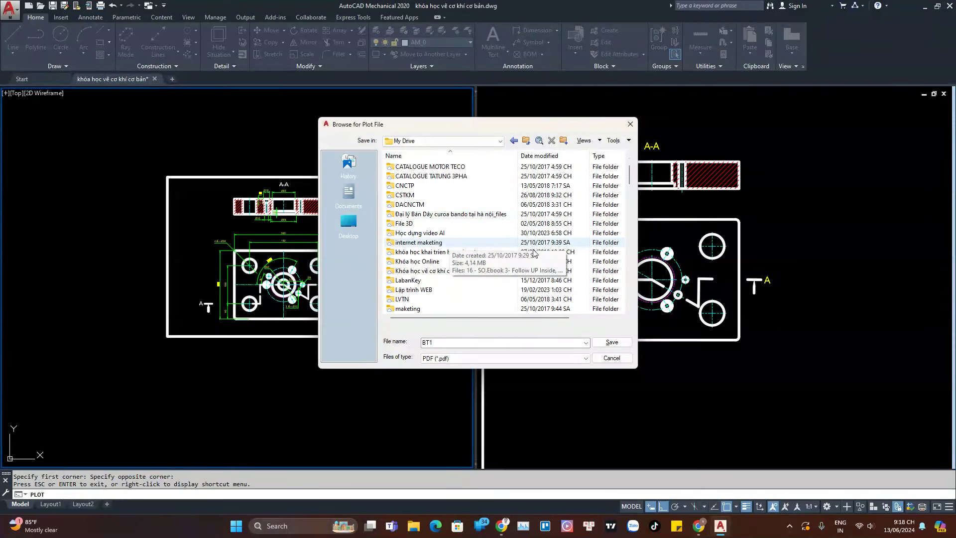
{"action": "double_click", "coordinate": [431, 271]}
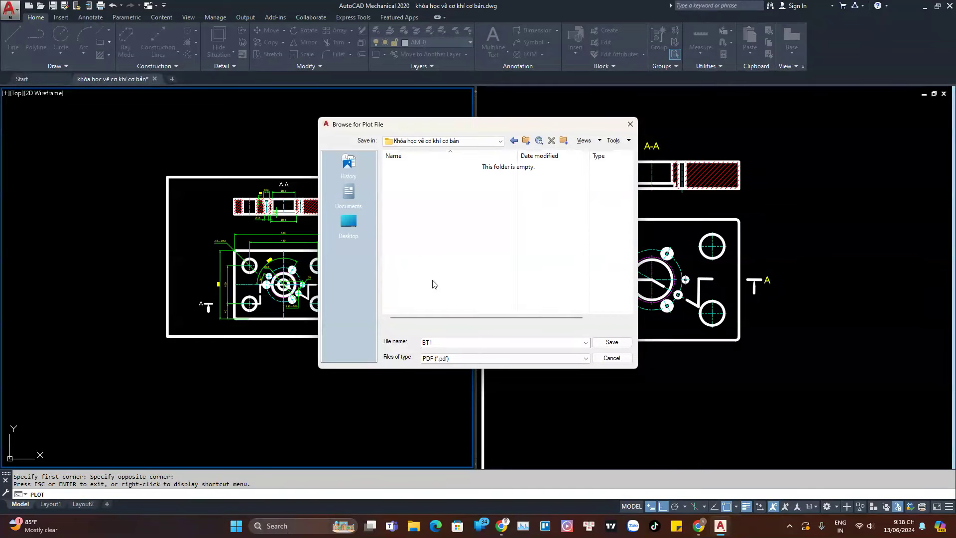
{"action": "left_click", "coordinate": [612, 343]}
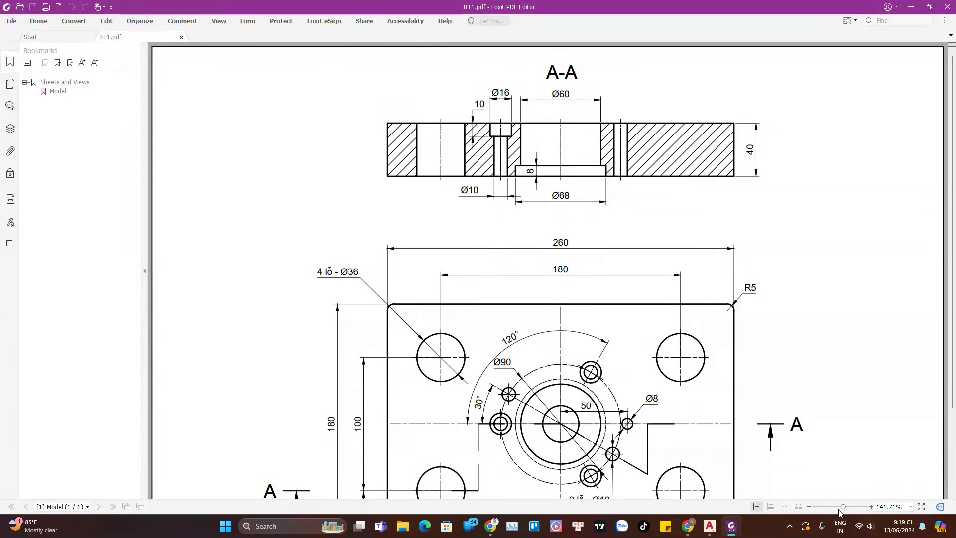
- Zoom out BT1.pdf in Foxit until the whole A4 page fits at about 99%
{"action": "left_click", "coordinate": [808, 506]}
{"action": "left_click", "coordinate": [808, 506]}
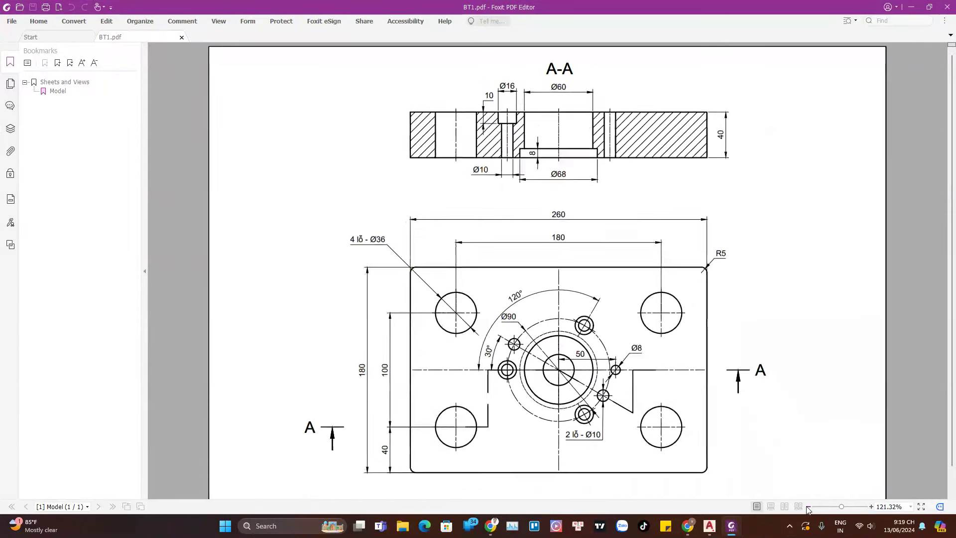
{"action": "left_click", "coordinate": [808, 506]}
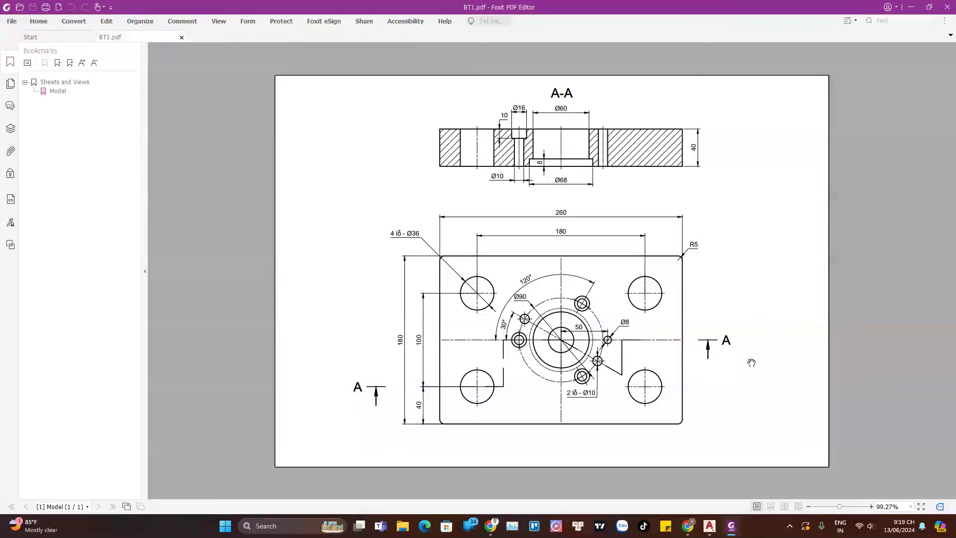
- In AutoCAD, turn off lineweight display and pan the top view, then switch to Chrome
{"action": "key", "text": "alt+Tab"}
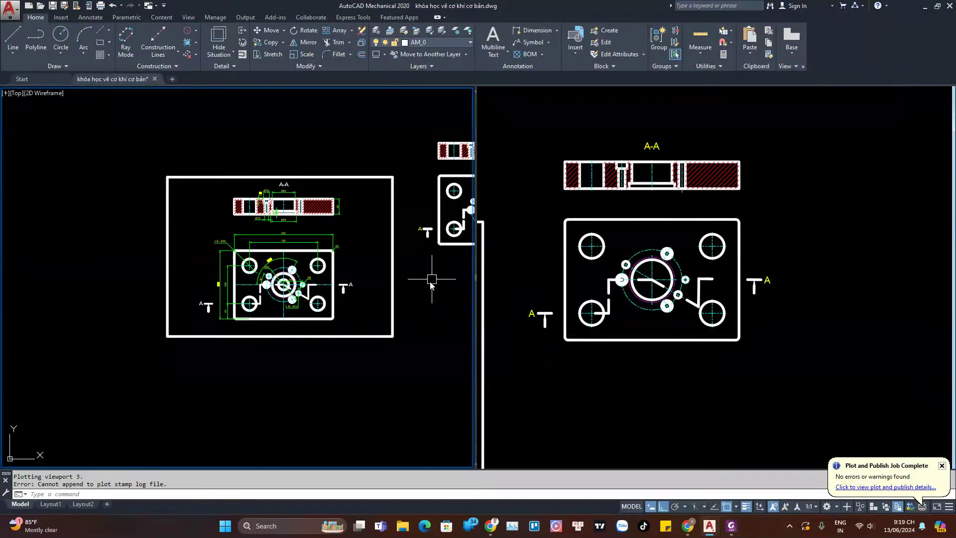
{"action": "left_click", "coordinate": [744, 507]}
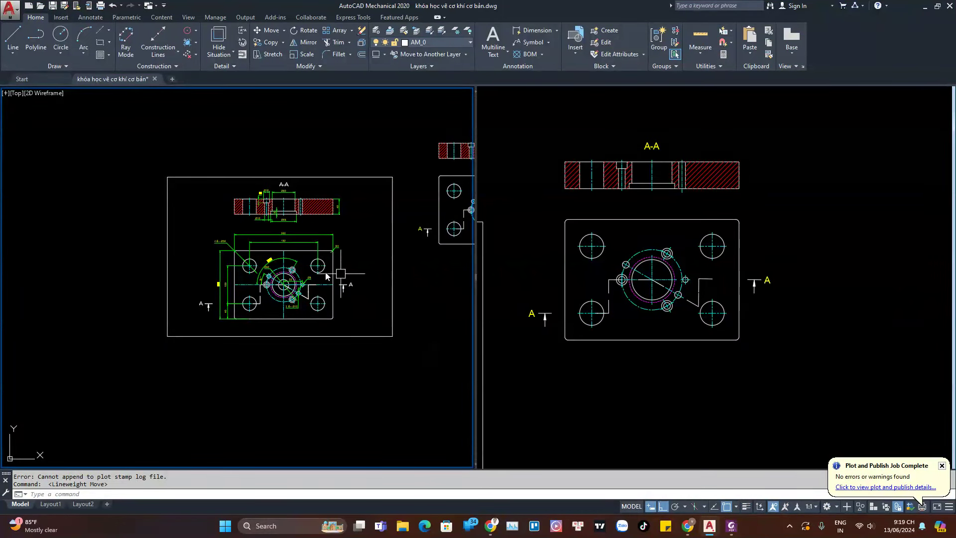
{"action": "scroll", "coordinate": [292, 279], "scroll_direction": "up", "scroll_amount": 2}
{"action": "scroll", "coordinate": [230, 308], "scroll_direction": "up", "scroll_amount": 2}
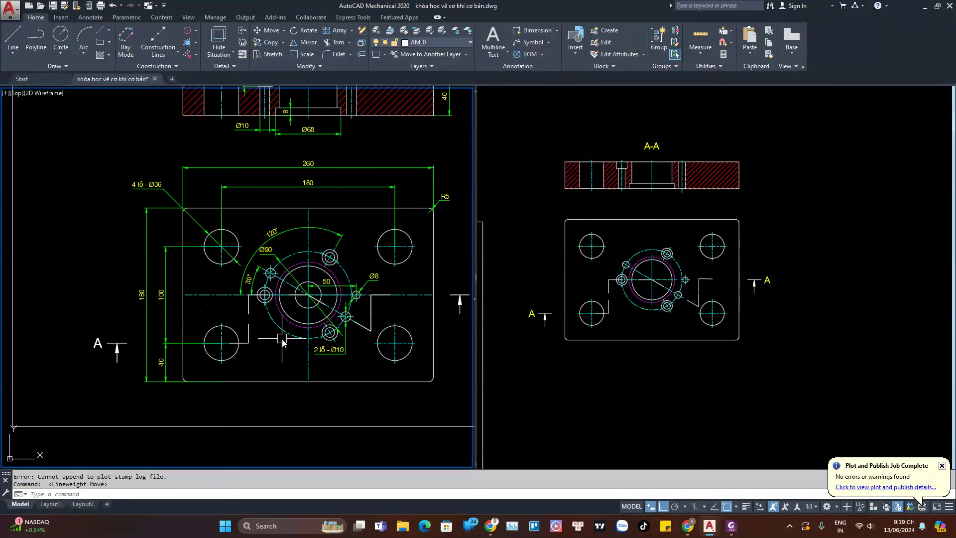
{"action": "middle_click_drag", "start_coordinate": [282, 342], "coordinate": [231, 364]}
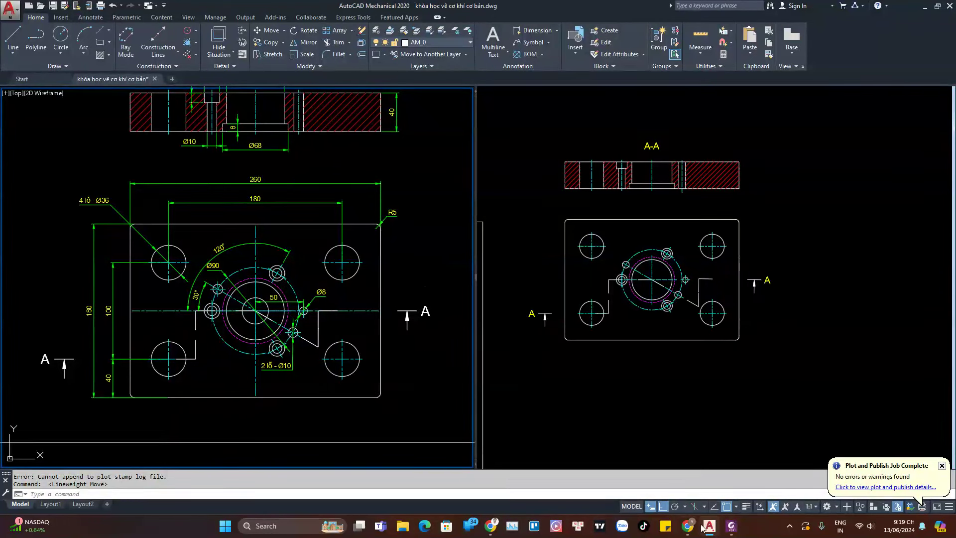
{"action": "left_click", "coordinate": [442, 487]}
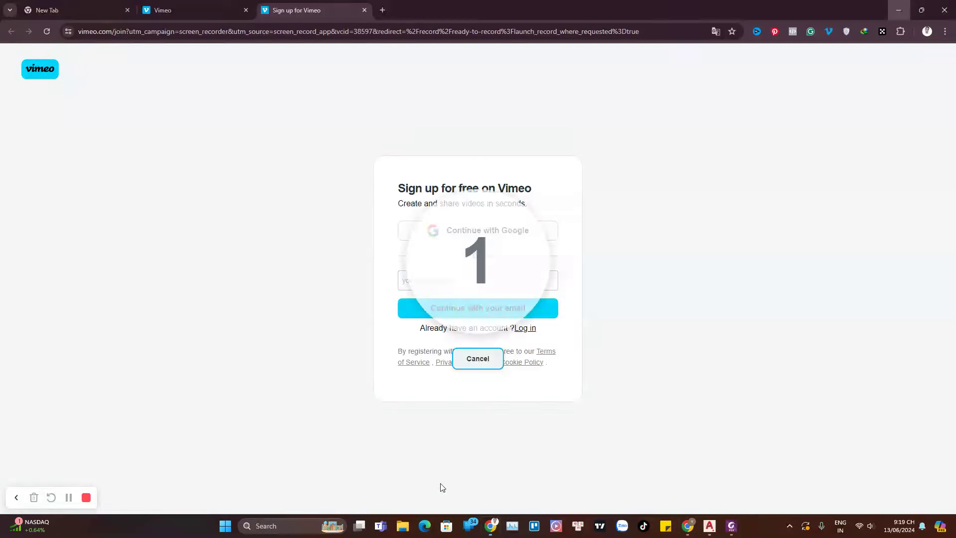